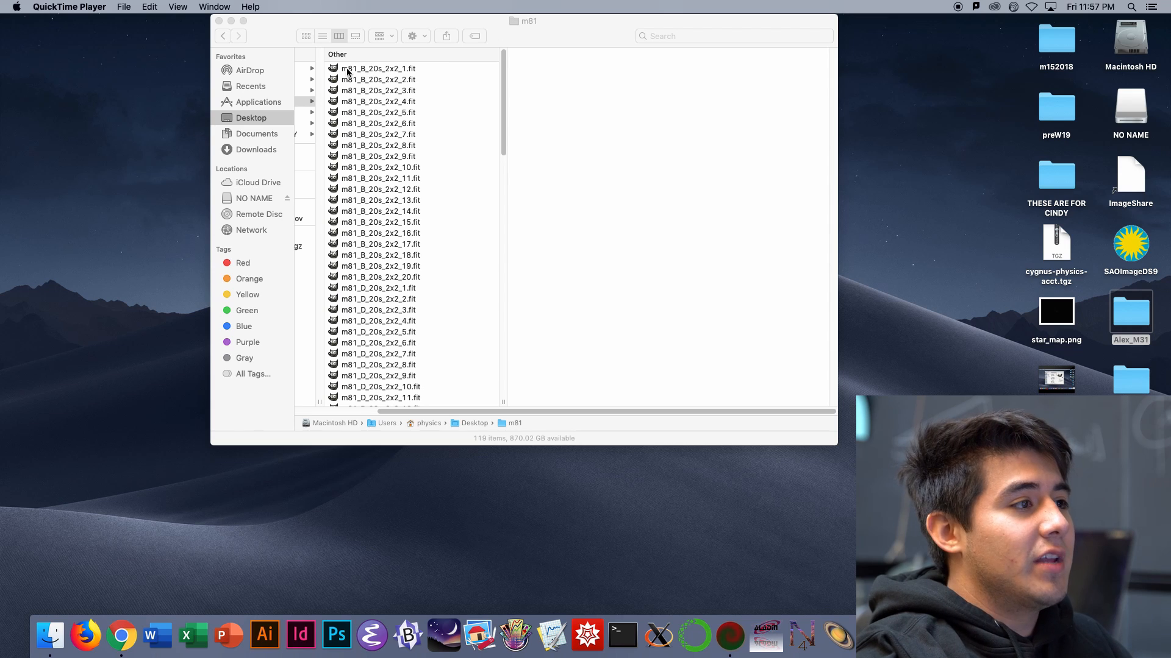
Switch from Finder to Nebulosity and open the Image Previewer.
{"action": "left_click", "coordinate": [346, 72]}
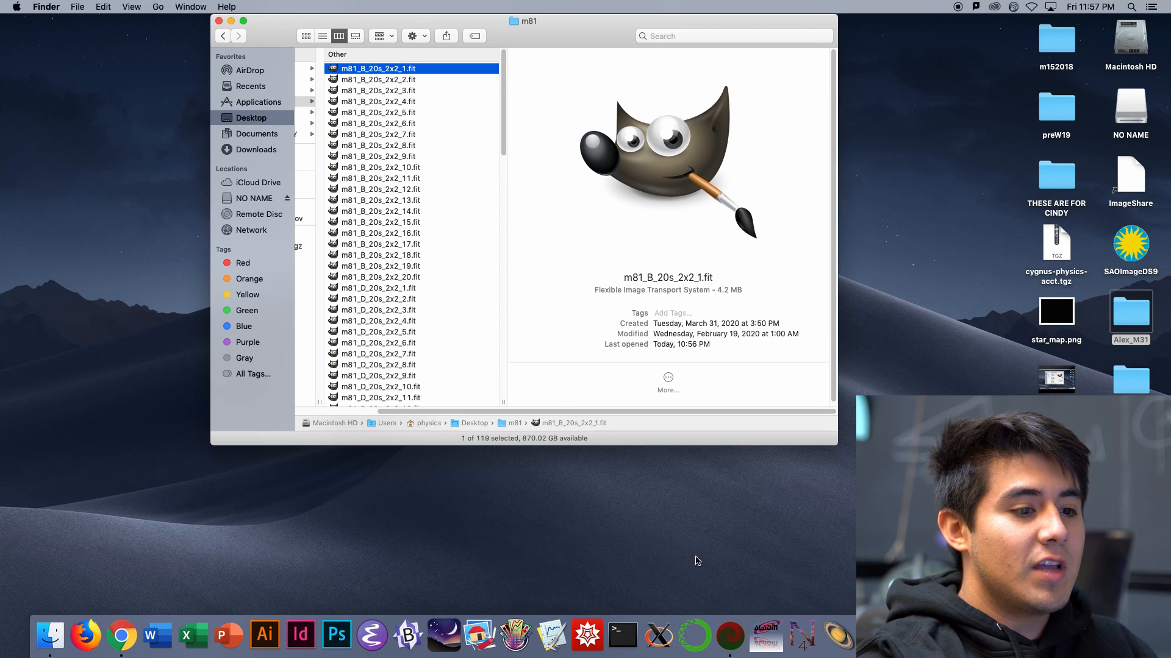
{"action": "left_click", "coordinate": [791, 629]}
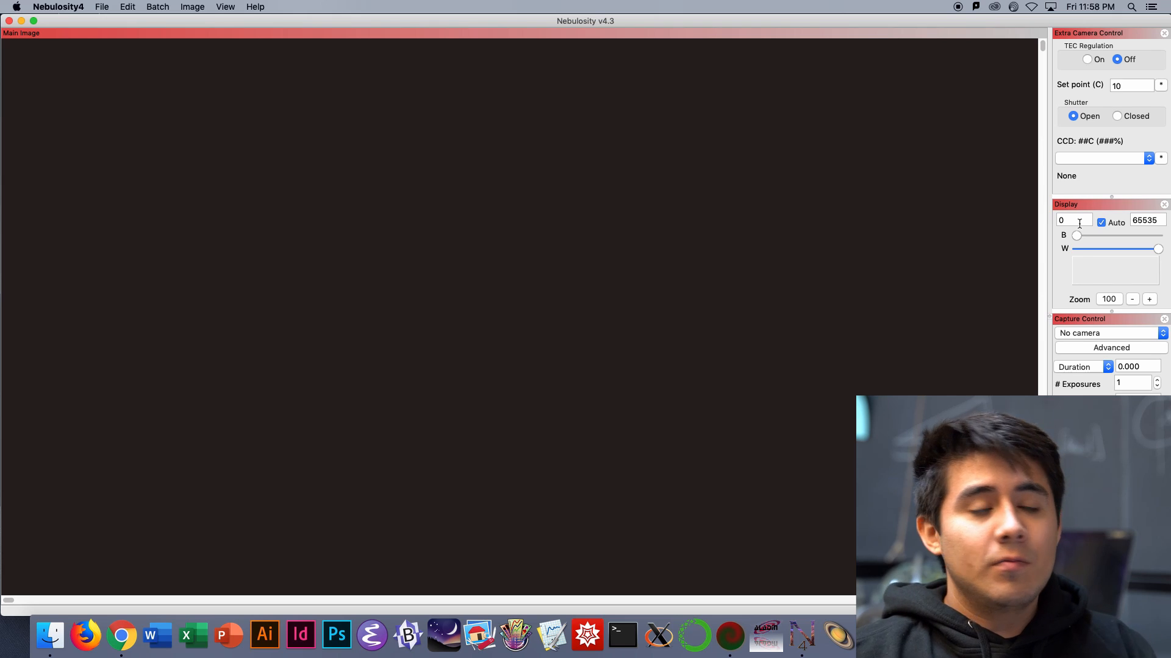
{"action": "left_click", "coordinate": [102, 8]}
{"action": "left_click", "coordinate": [117, 34]}
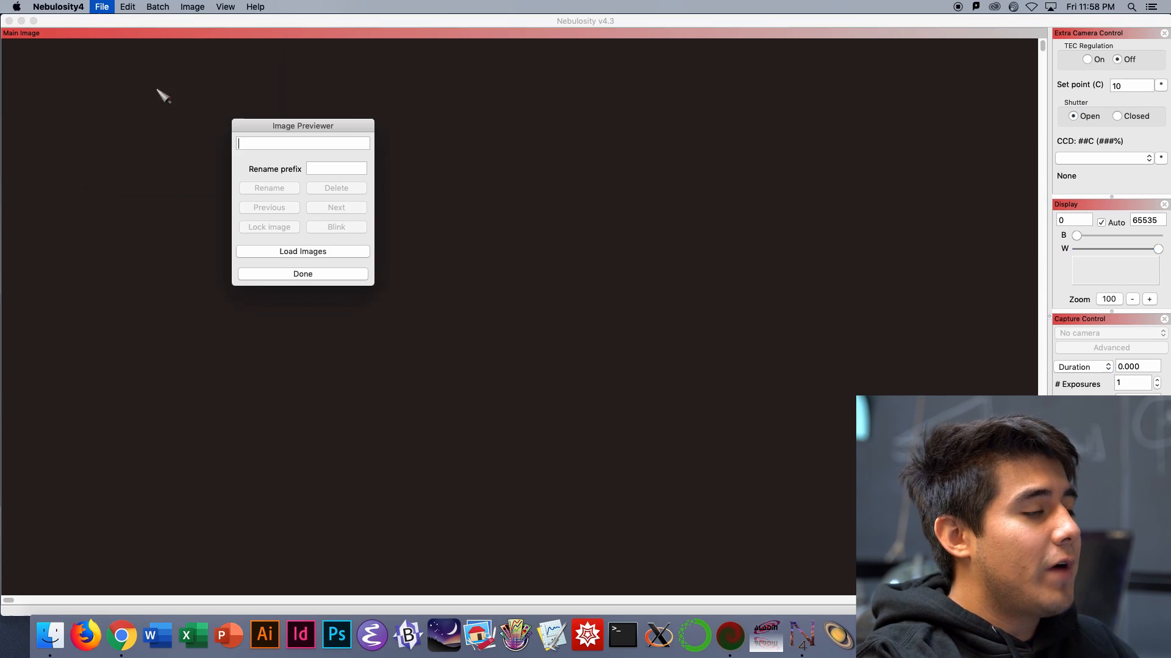
Start loading images from the m81 folder on the Desktop and select frames m81_B_20s_2x2_1.fit through m81_B_20s_2x2_20.fit.
{"action": "left_click", "coordinate": [273, 251]}
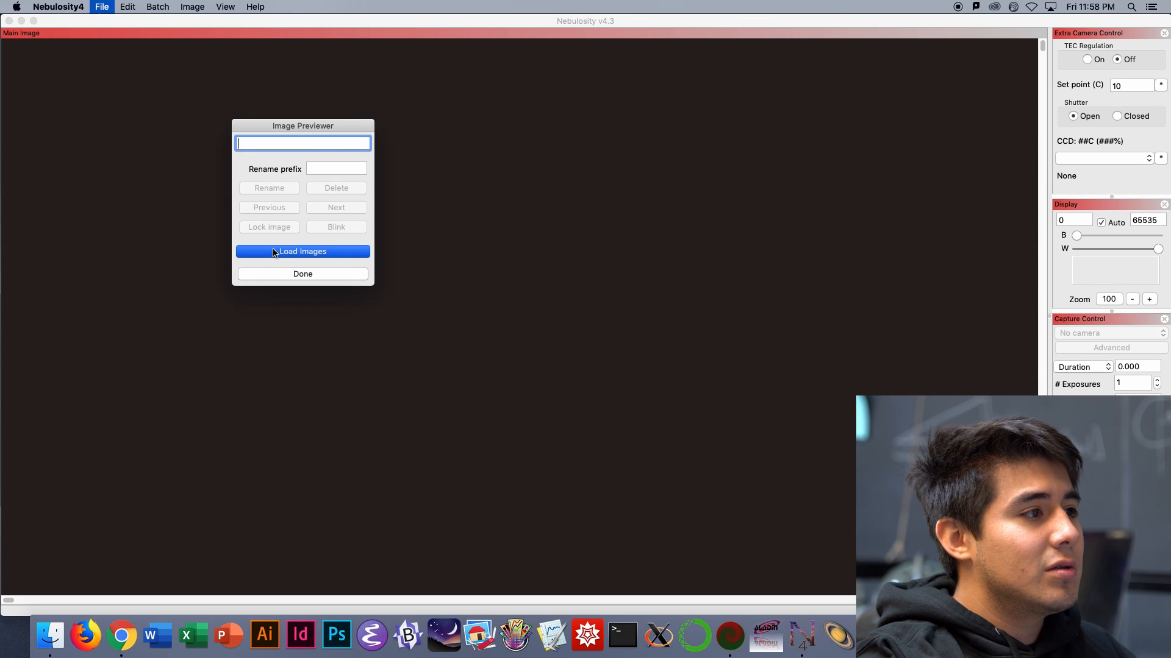
{"action": "left_click", "coordinate": [331, 194]}
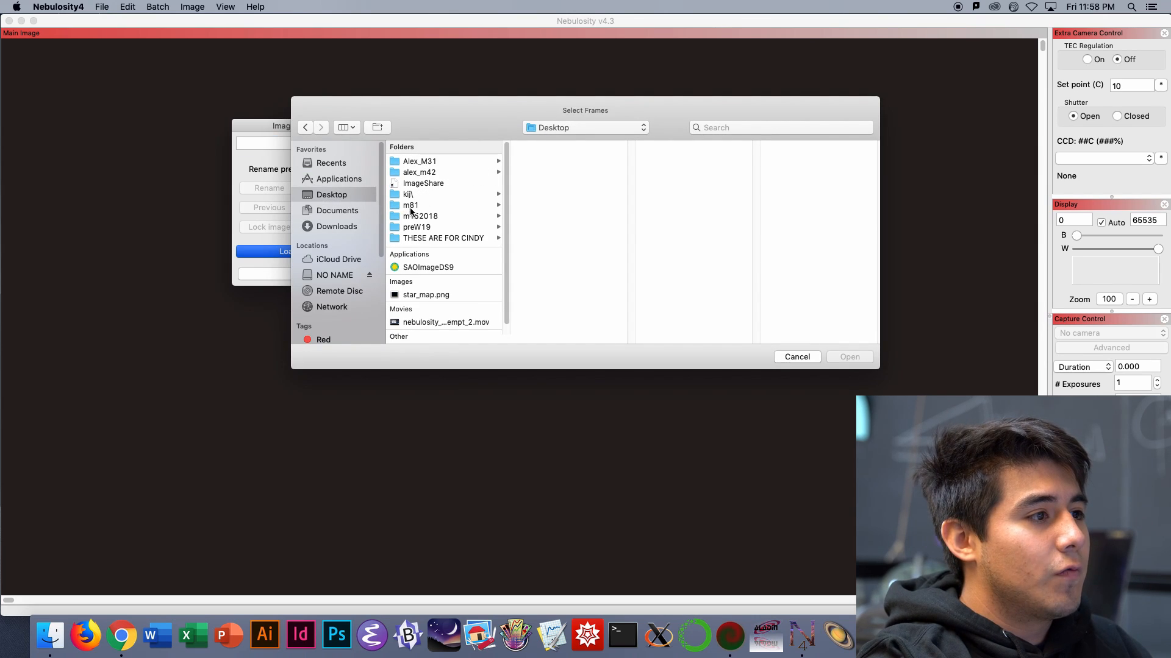
{"action": "left_click", "coordinate": [410, 207]}
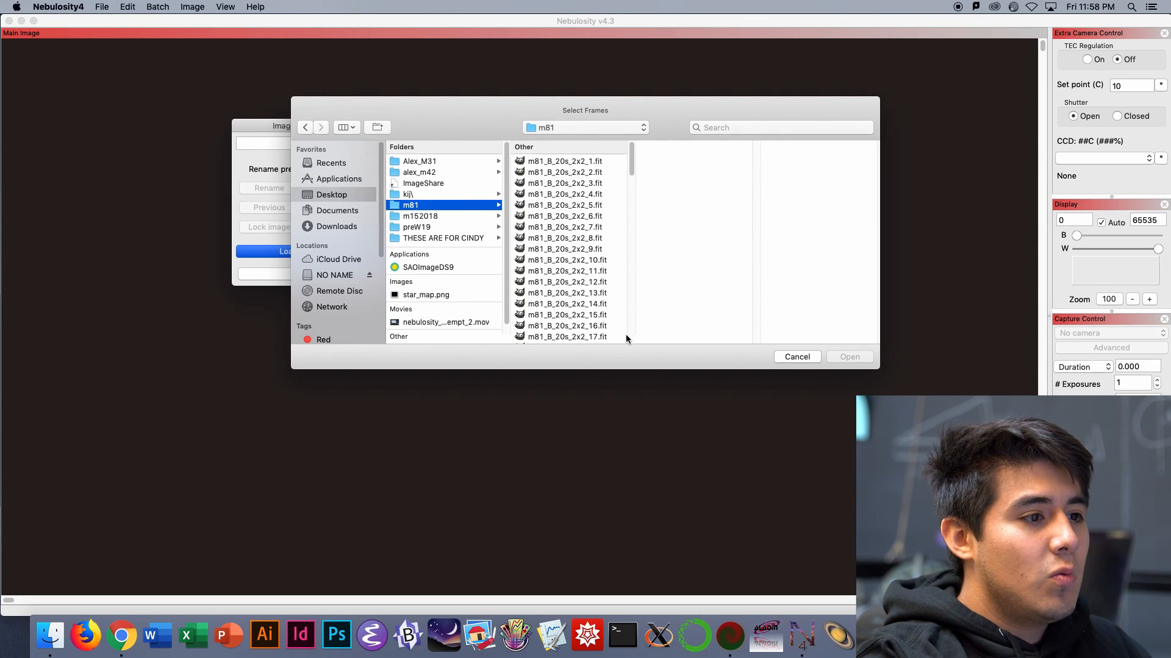
{"action": "left_click_drag", "start_coordinate": [629, 338], "coordinate": [667, 335]}
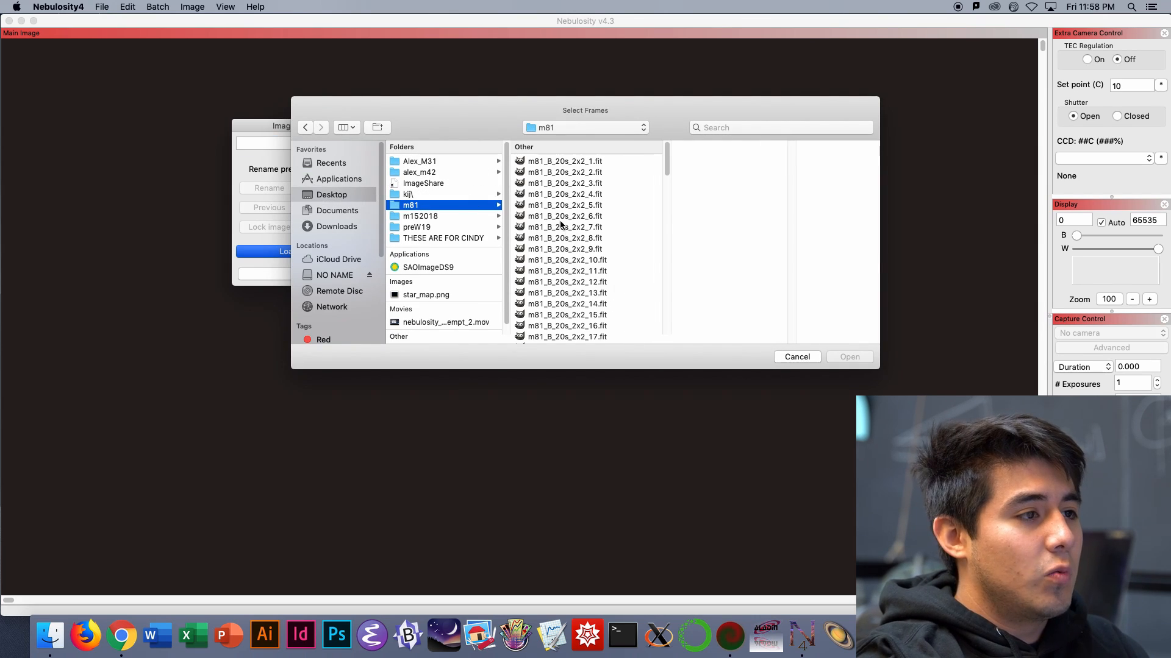
{"action": "left_click", "coordinate": [551, 163]}
{"action": "left_click_drag", "start_coordinate": [667, 170], "coordinate": [667, 190]}
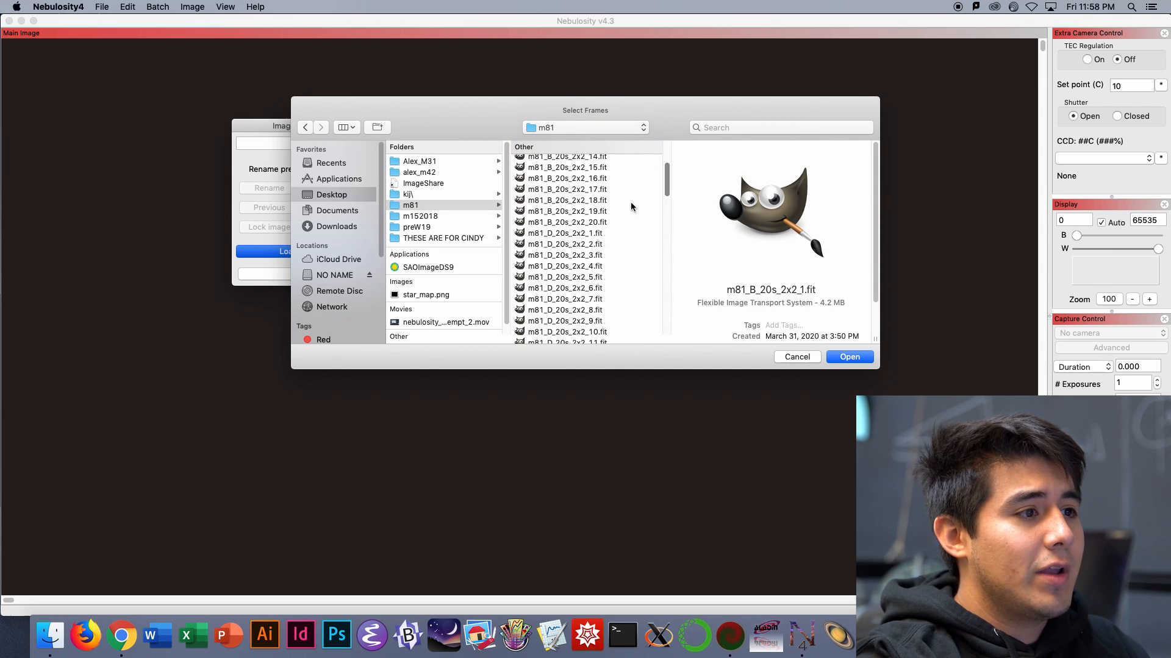
{"action": "left_click", "coordinate": [552, 226], "text": "shift"}
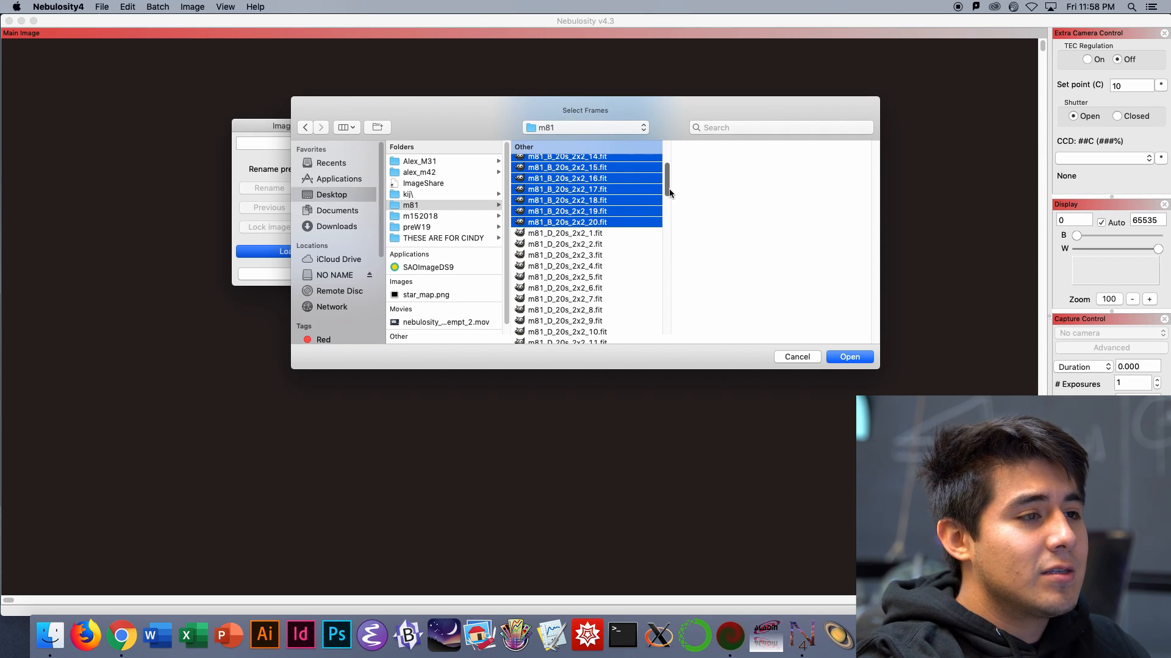
Add all frames from m81_G_20s_2x2_1.fit through m81_R_20s_2x2_20.fit to the selection, excluding the D frames, and open them.
{"action": "left_click_drag", "start_coordinate": [669, 191], "coordinate": [670, 220]}
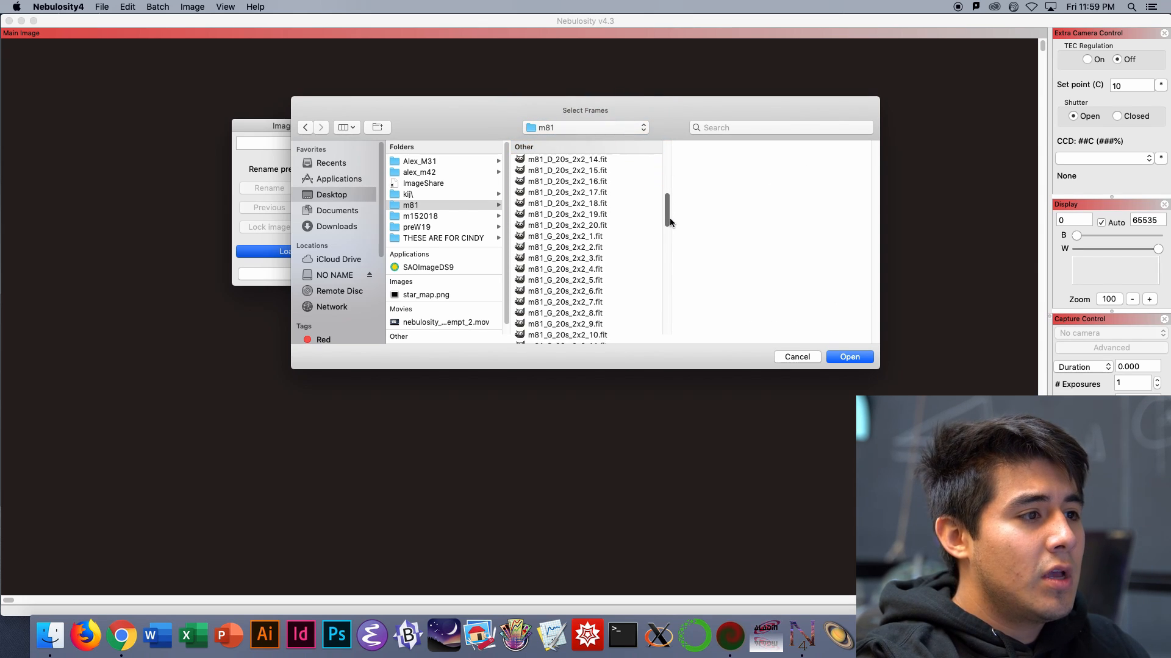
{"action": "left_click", "coordinate": [559, 237]}
{"action": "left_click_drag", "start_coordinate": [668, 209], "coordinate": [667, 316]}
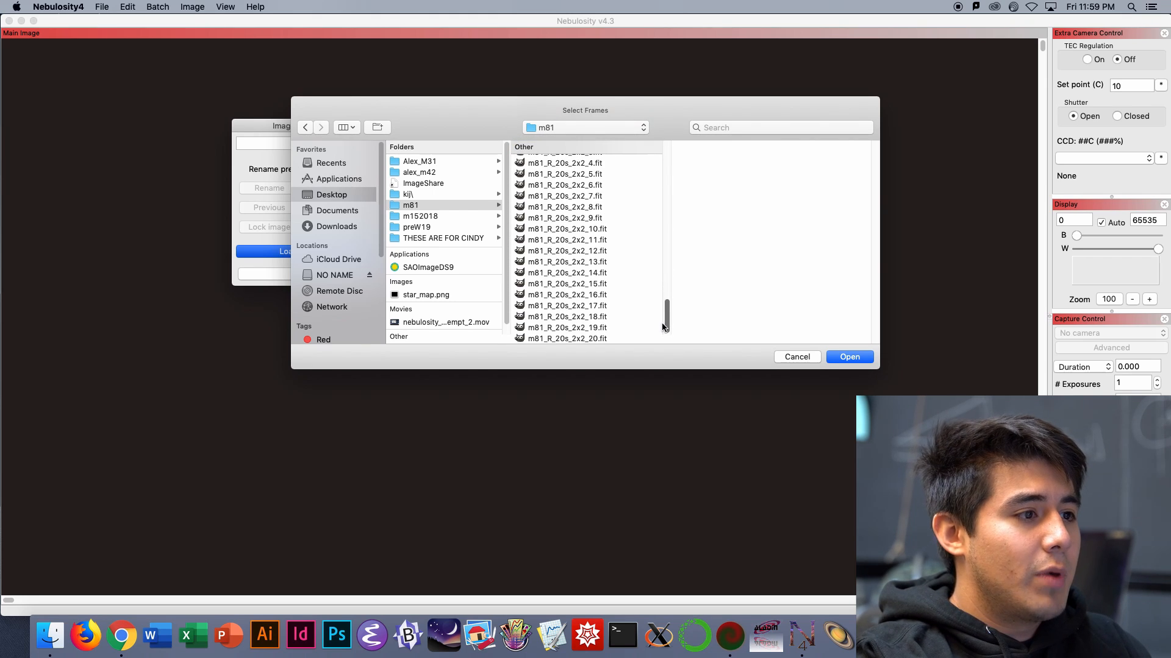
{"action": "left_click", "coordinate": [565, 339], "text": "shift"}
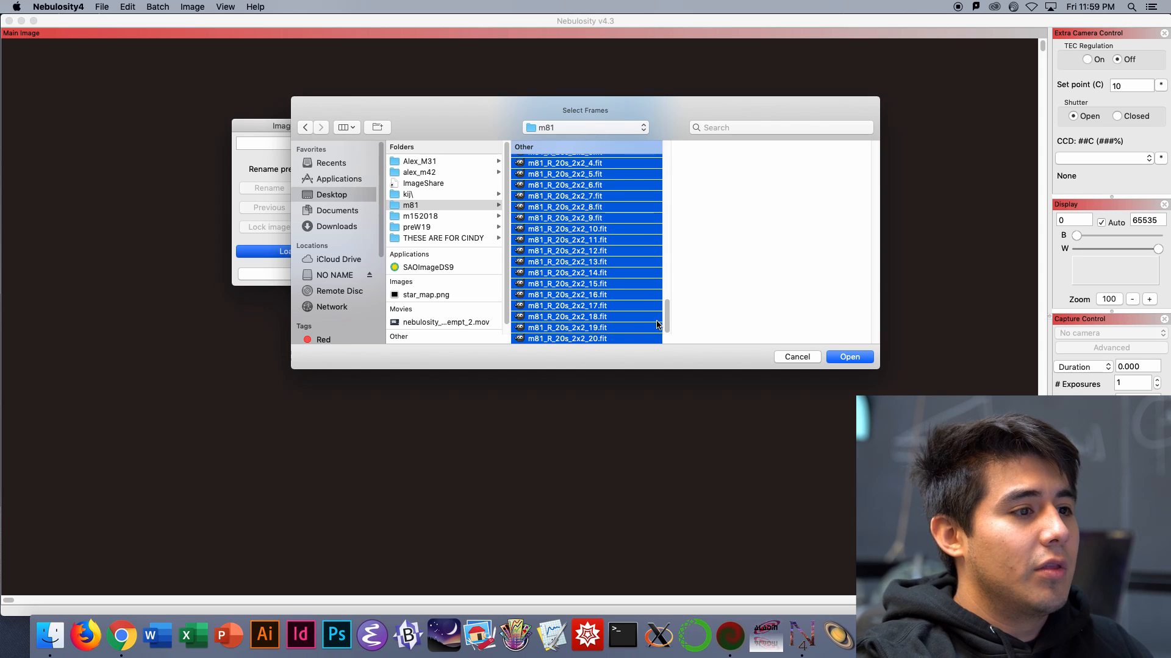
{"action": "left_click_drag", "start_coordinate": [667, 317], "coordinate": [671, 185]}
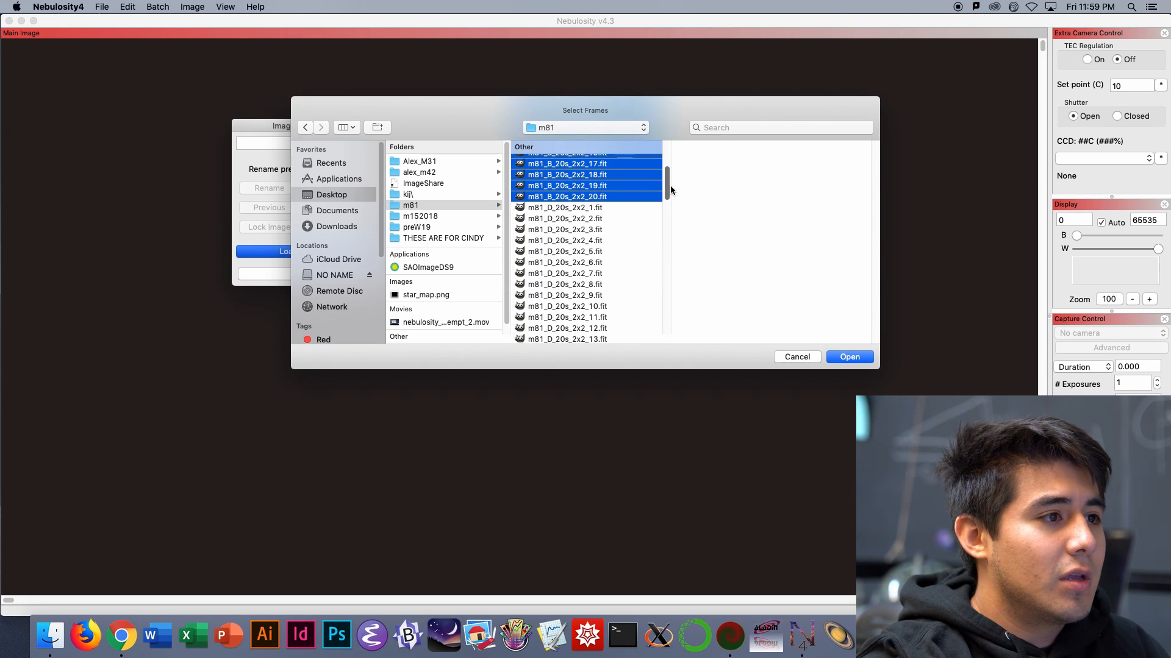
{"action": "left_click", "coordinate": [849, 359]}
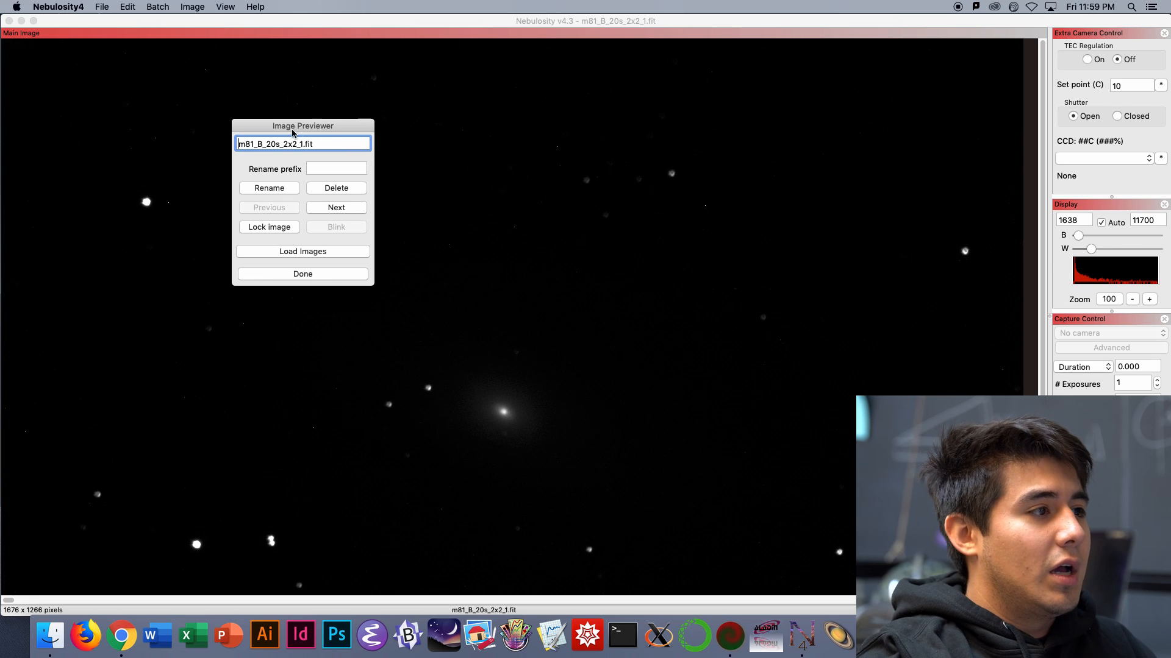
Disable the display's auto-stretch, then set the black level to 1400 and the white level to 8000.
{"action": "left_click_drag", "start_coordinate": [262, 130], "coordinate": [936, 35]}
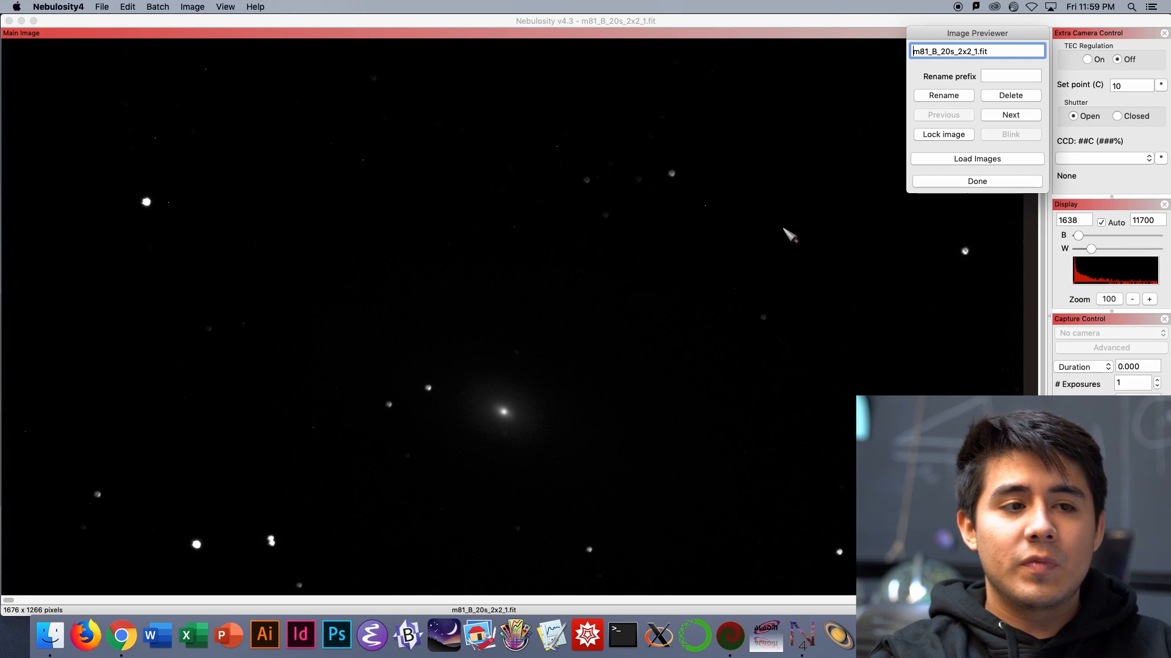
{"action": "left_click", "coordinate": [1070, 287]}
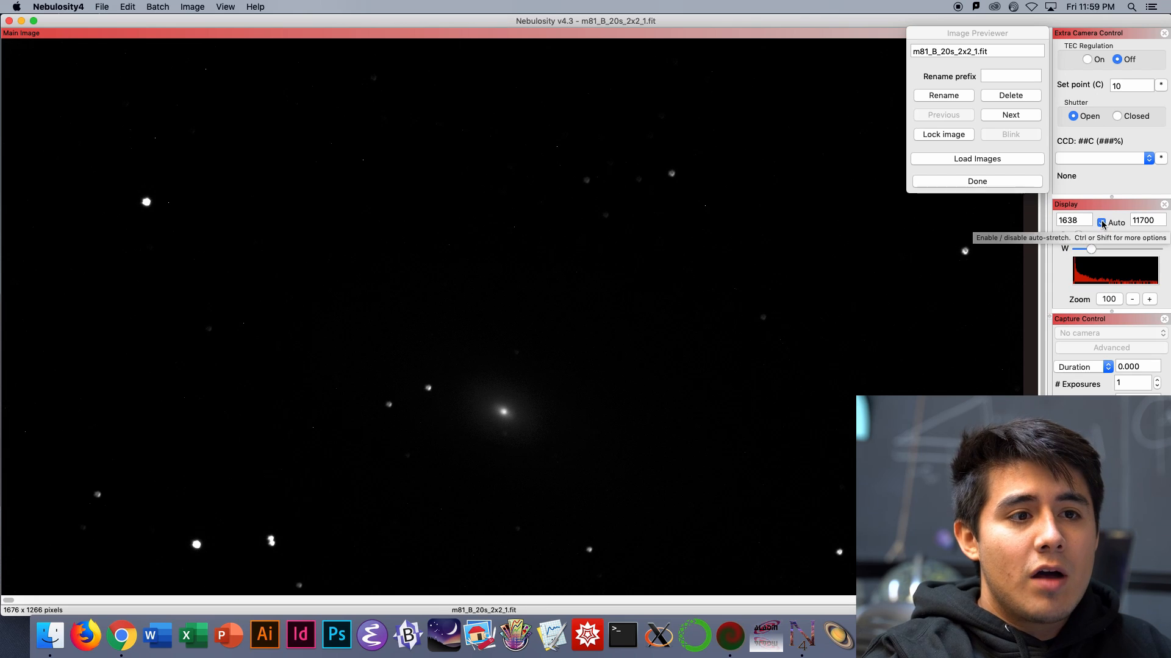
{"action": "left_click", "coordinate": [1101, 222]}
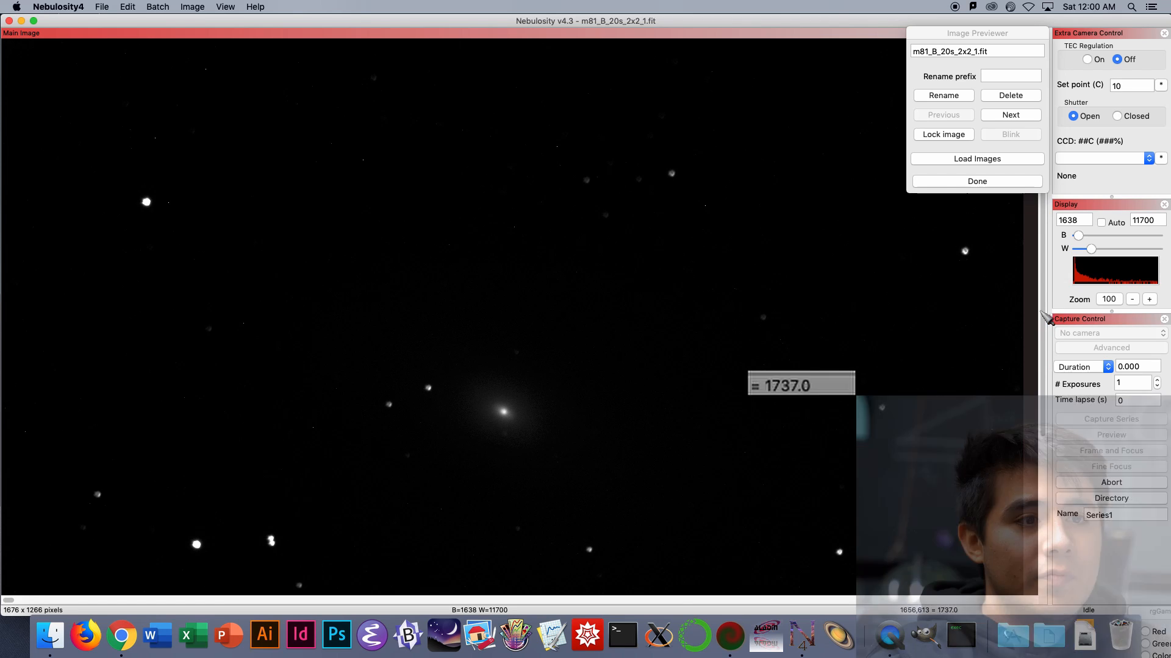
{"action": "double_click", "coordinate": [1070, 220]}
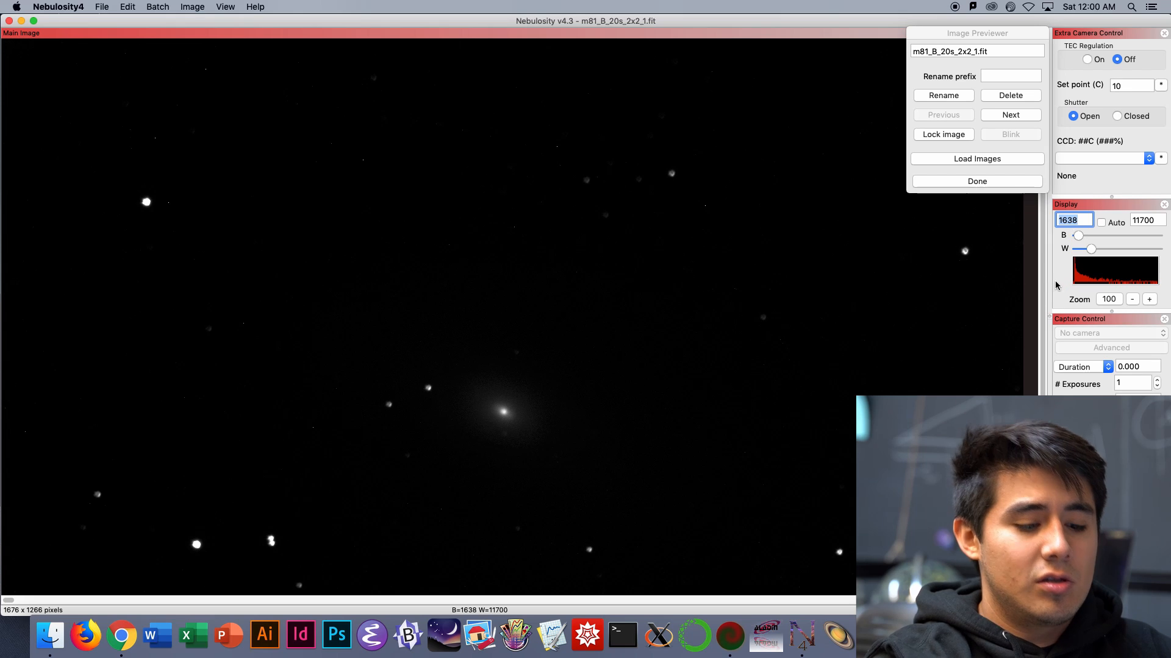
{"action": "type", "text": "140"}
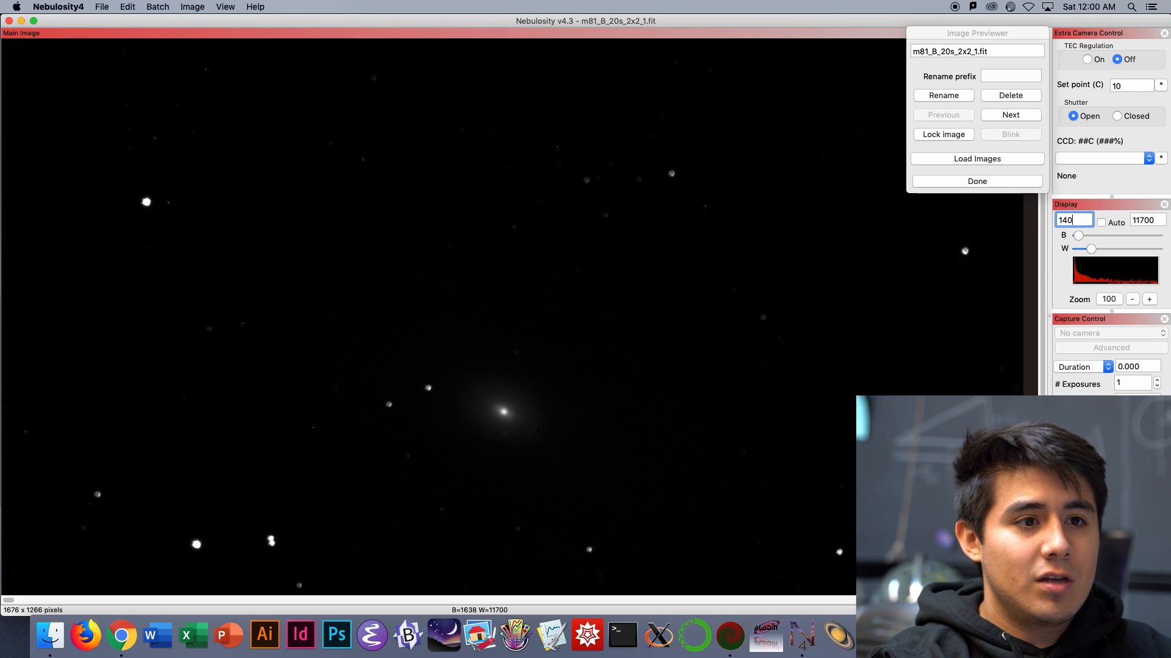
{"action": "type", "text": "0"}
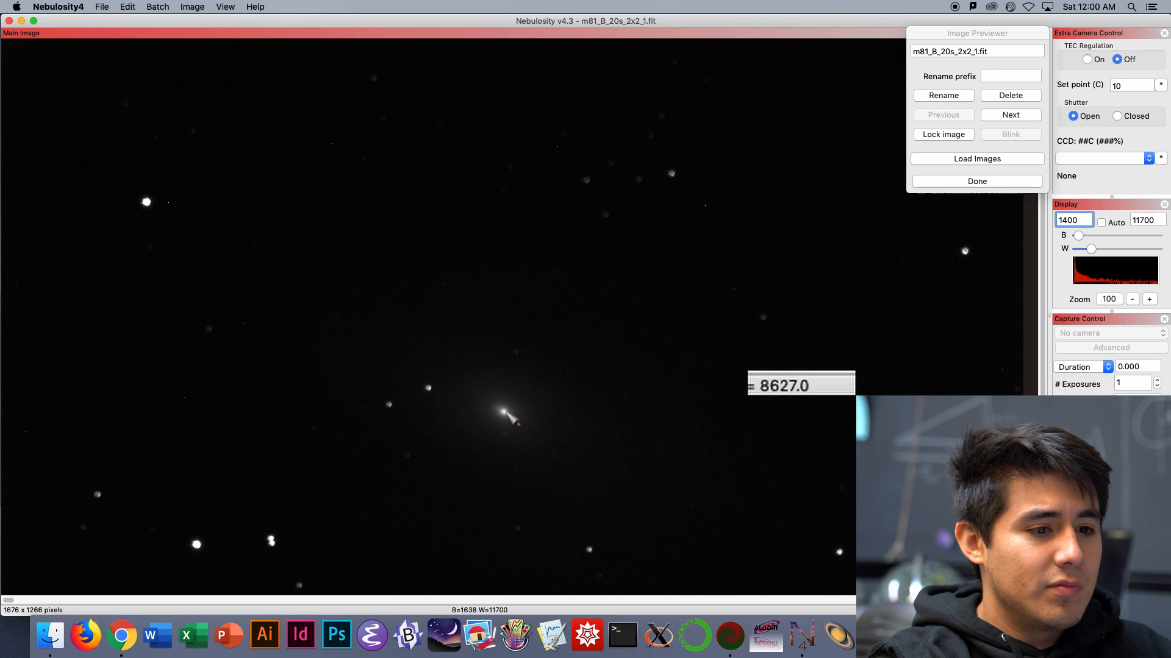
{"action": "double_click", "coordinate": [1142, 219]}
{"action": "type", "text": "8000"}
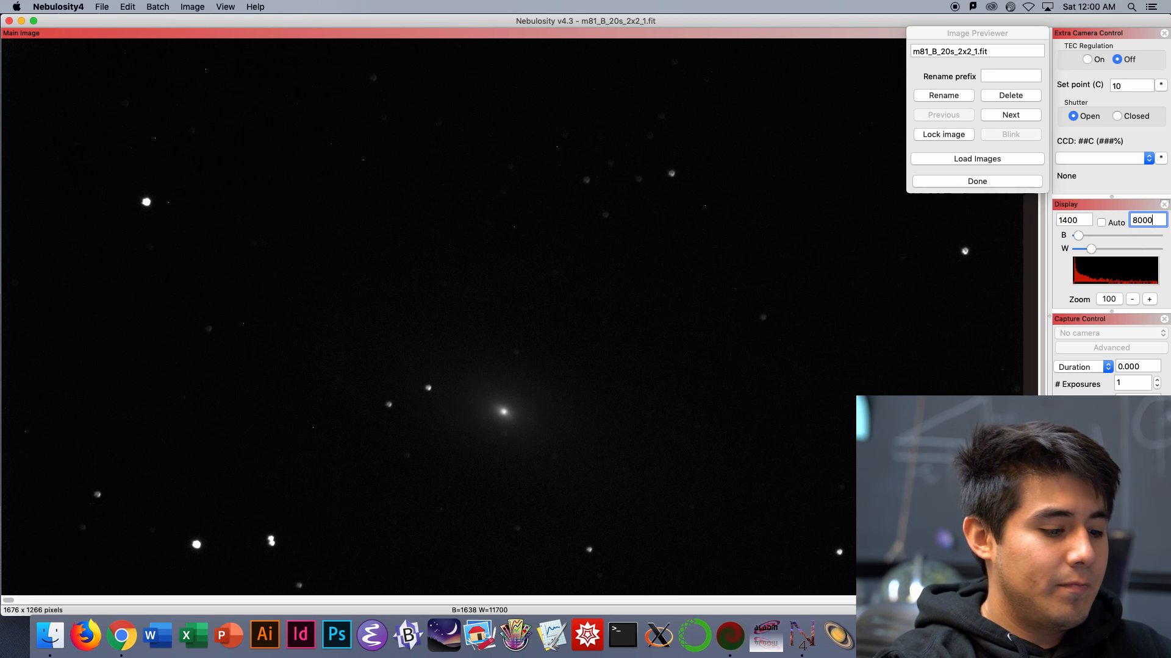
{"action": "key", "text": "Return"}
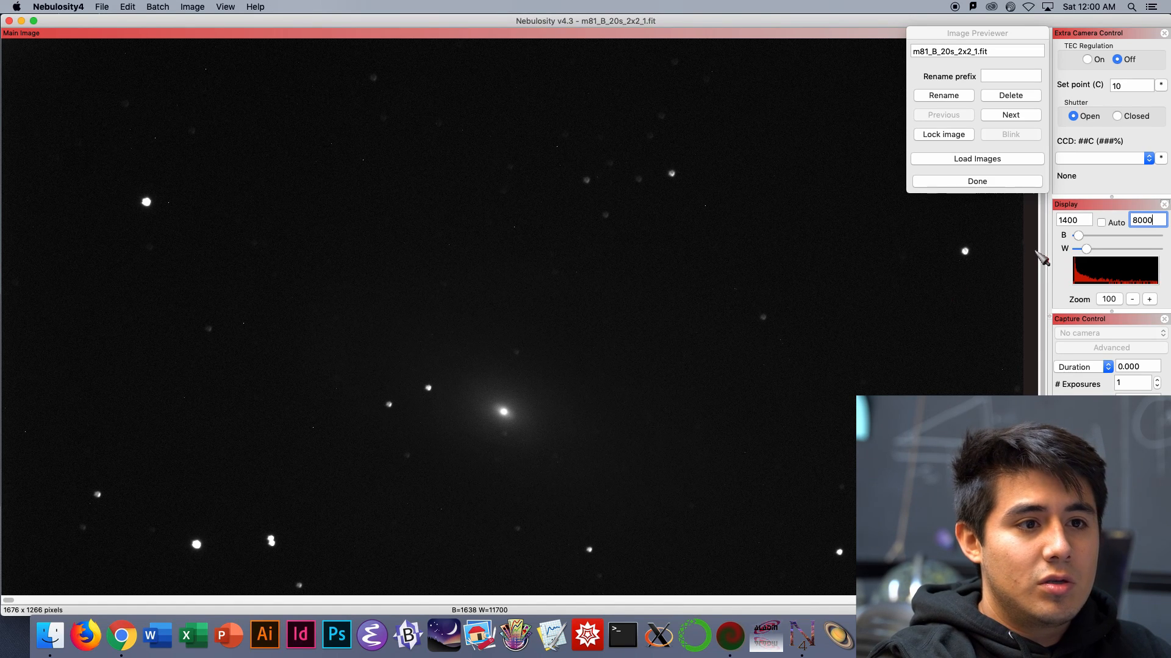
Enter "z_" as the rename prefix in the Image Previewer.
{"action": "left_click_drag", "start_coordinate": [1040, 251], "coordinate": [1041, 323]}
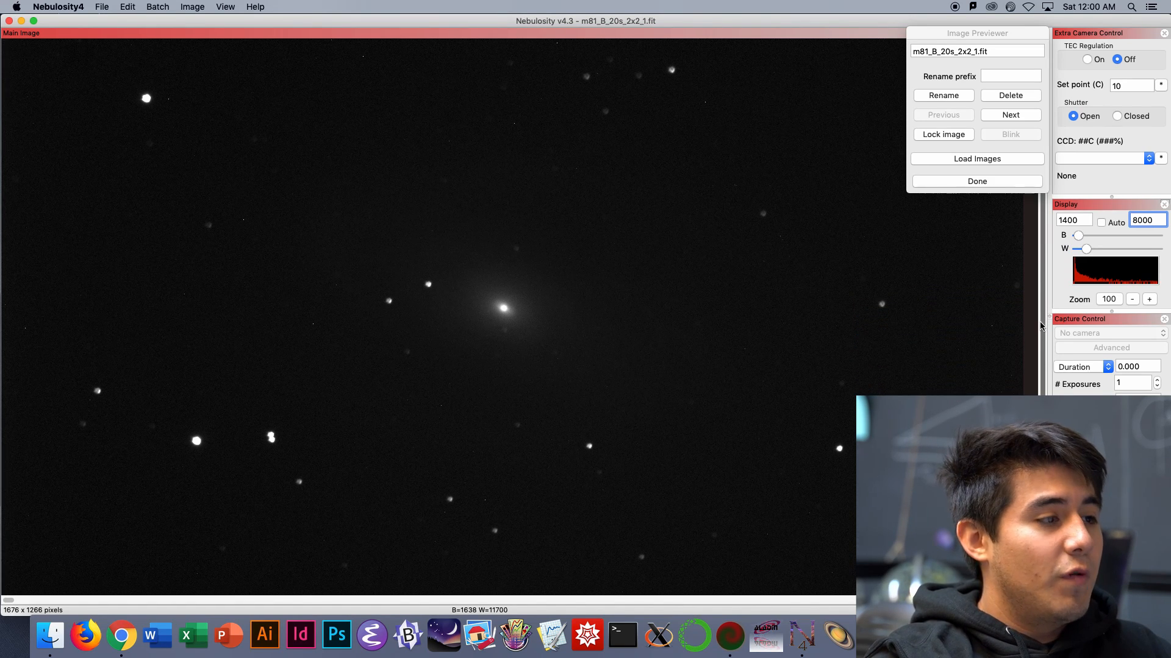
{"action": "left_click", "coordinate": [1008, 152]}
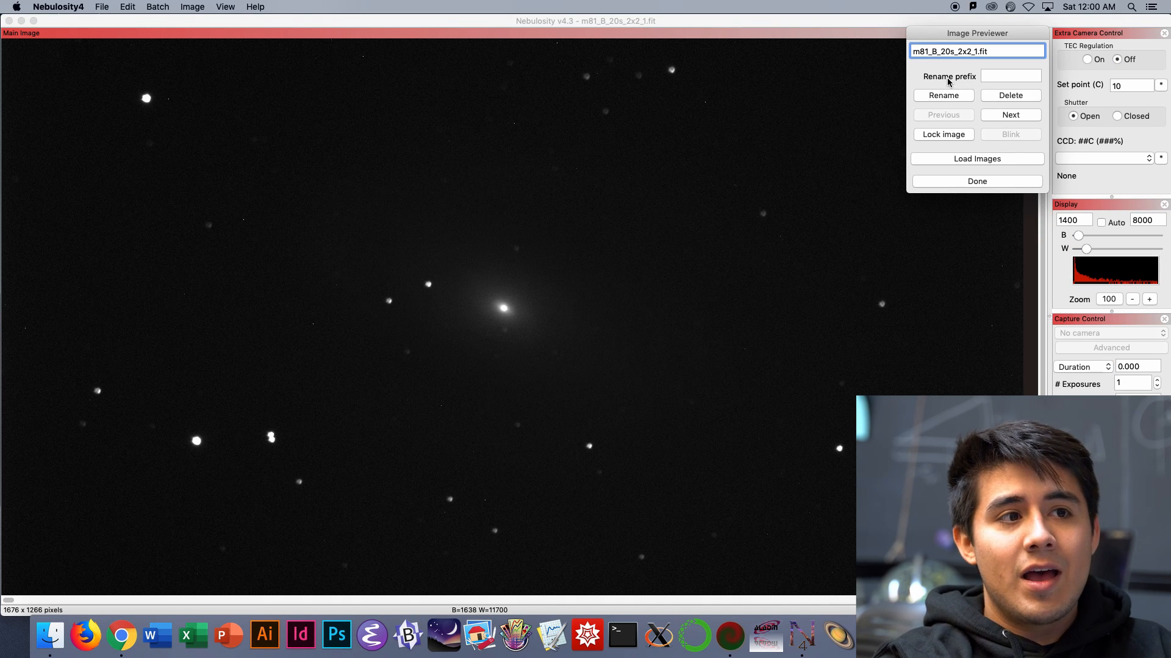
{"action": "left_click", "coordinate": [997, 76]}
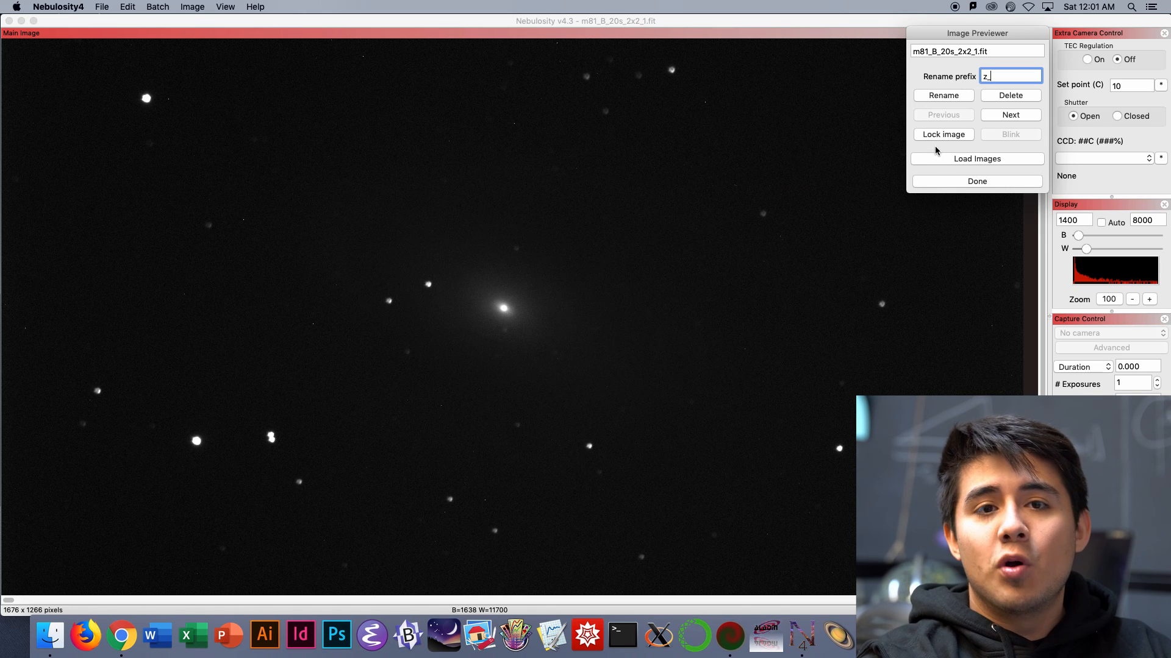
Review the B frames up to m81_B_20s_2x2_9.fit and compare the star shapes in frames 8 and 9.
{"action": "left_click", "coordinate": [1000, 116]}
{"action": "left_click", "coordinate": [1000, 116]}
{"action": "left_click", "coordinate": [964, 116]}
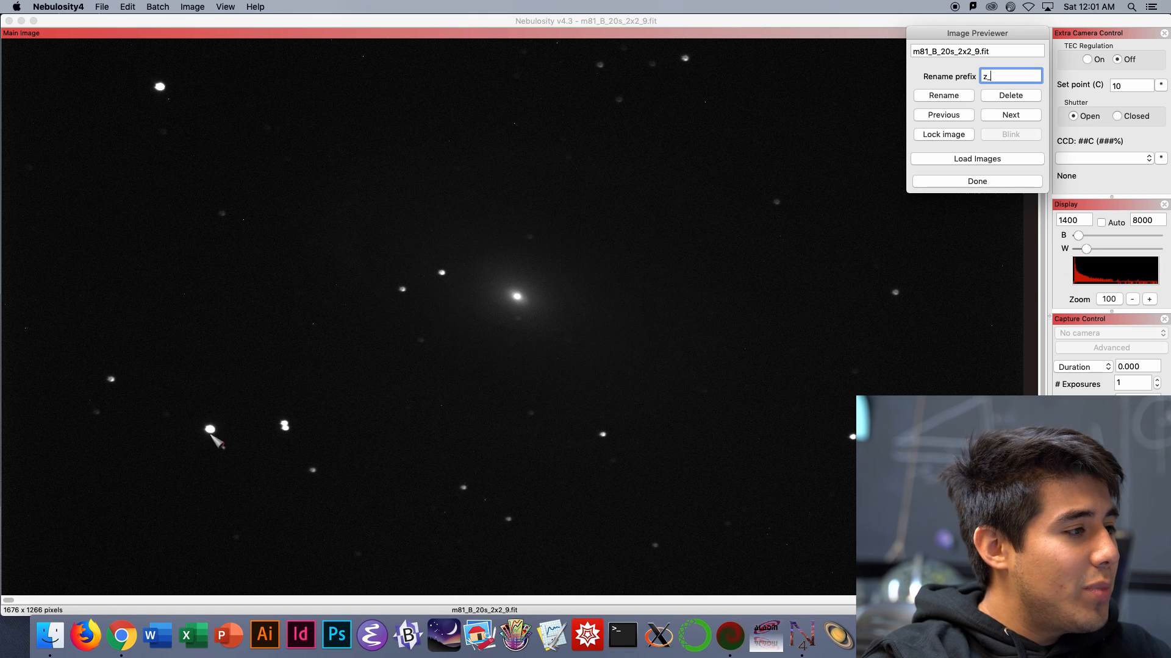
{"action": "left_click", "coordinate": [943, 119]}
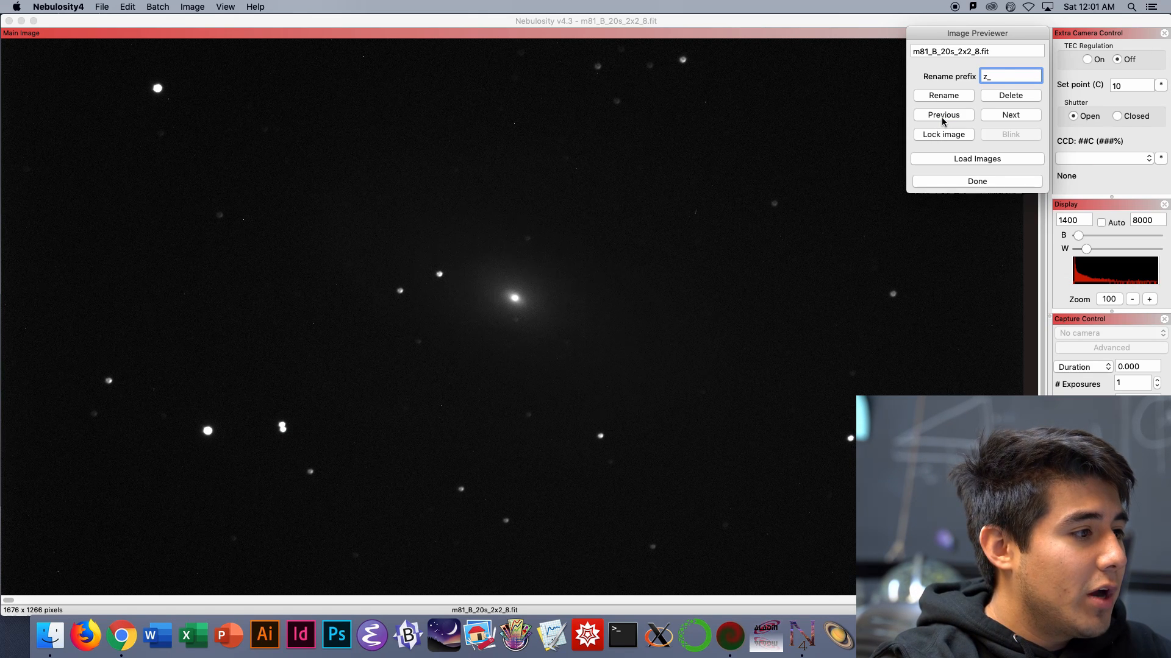
{"action": "left_click", "coordinate": [993, 116]}
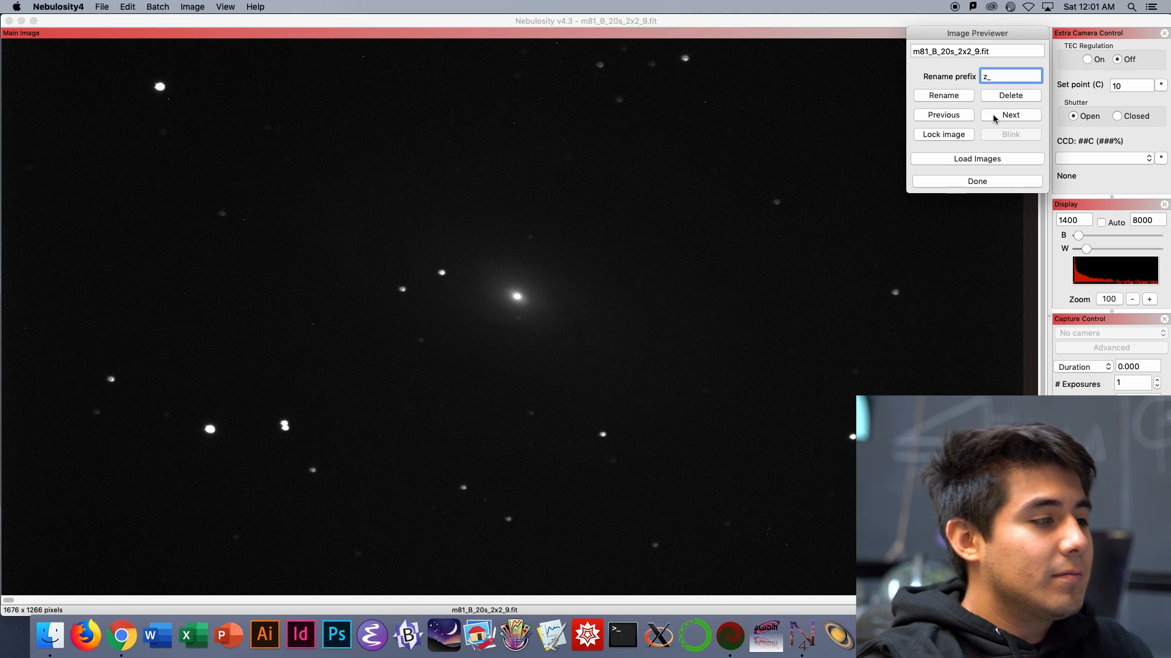
Examine the remaining B frames and the G frames up to m81_G_20s_2x2_13.fit for image quality.
{"action": "left_click", "coordinate": [994, 116]}
{"action": "left_click", "coordinate": [993, 115]}
{"action": "left_click", "coordinate": [993, 115]}
{"action": "left_click", "coordinate": [993, 116]}
{"action": "left_click", "coordinate": [994, 116]}
{"action": "left_click", "coordinate": [994, 116]}
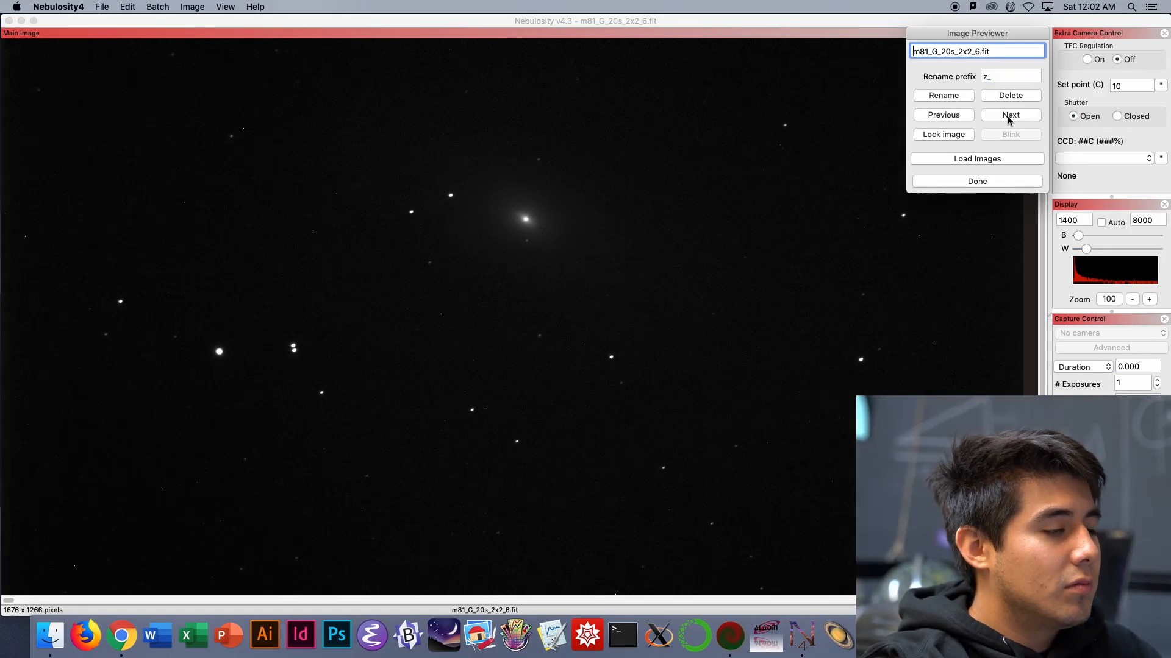
{"action": "left_click", "coordinate": [1010, 118]}
{"action": "left_click", "coordinate": [1010, 118]}
{"action": "left_click", "coordinate": [1009, 118]}
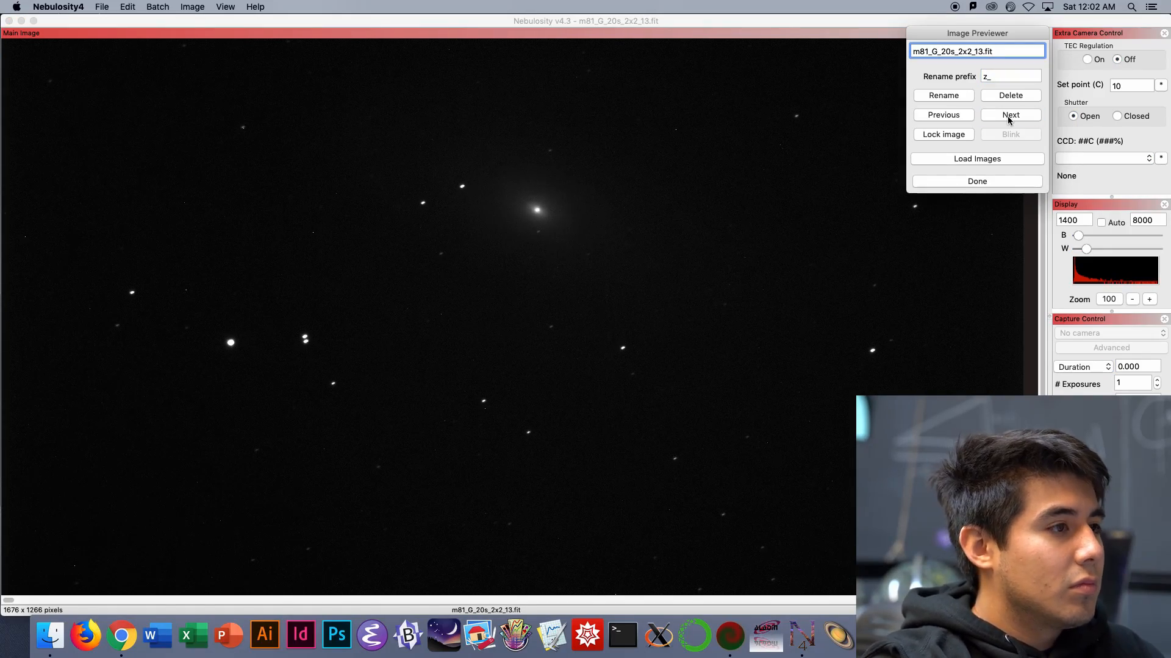
Rename G frames 13, 14 and 15 with the z_ prefix to mark them for rejection.
{"action": "left_click", "coordinate": [959, 98]}
{"action": "left_click", "coordinate": [1000, 116]}
{"action": "left_click", "coordinate": [958, 98]}
{"action": "left_click", "coordinate": [1000, 116]}
{"action": "left_click", "coordinate": [959, 97]}
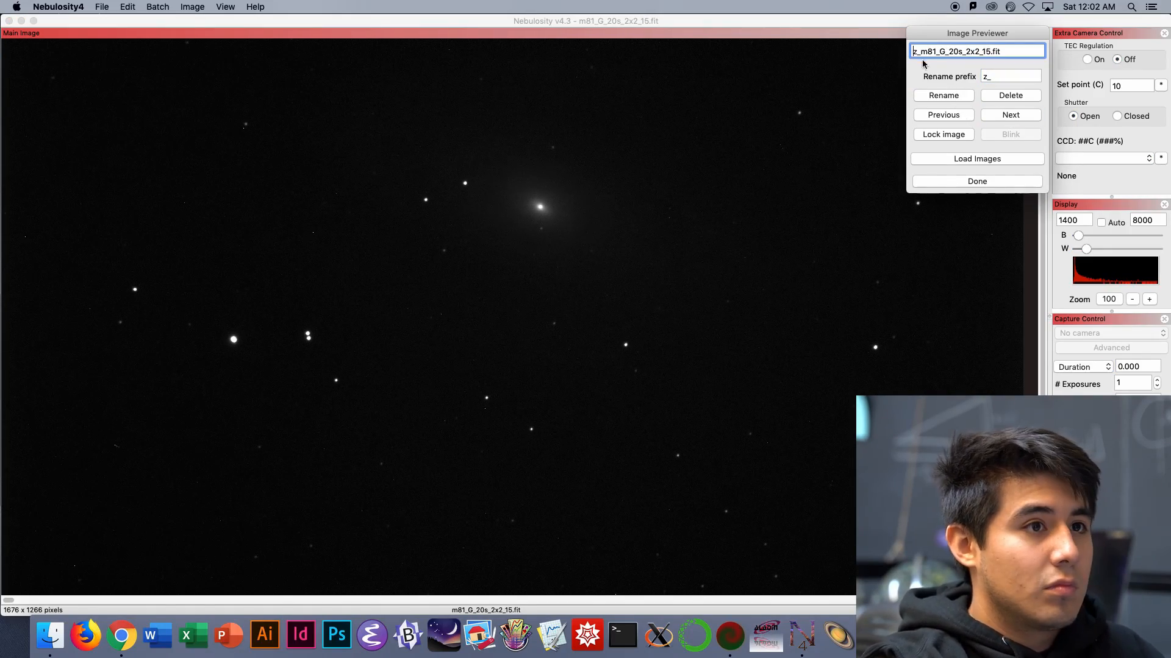
Recheck the neighbouring frame and remove the z_ prefix from the name of G frame 15.
{"action": "left_click", "coordinate": [959, 115]}
{"action": "left_click", "coordinate": [994, 116]}
{"action": "left_click", "coordinate": [921, 52]}
{"action": "key", "text": "BackSpace"}
{"action": "key", "text": "BackSpace"}
Review the remaining G frames, add the z_ prefix to the frame after m81_G_20s_2x2_17.fit, and continue to m81_L_20s_2x2_Part1_2.fit.
{"action": "left_click", "coordinate": [993, 116]}
{"action": "left_click", "coordinate": [991, 117]}
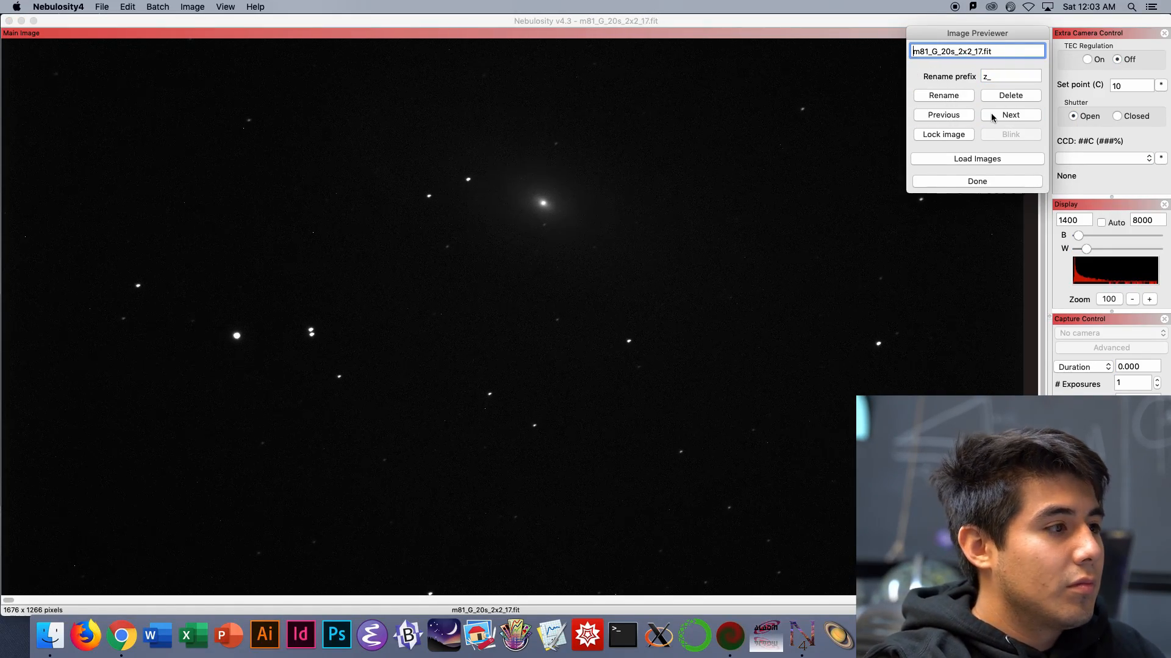
{"action": "left_click", "coordinate": [991, 116]}
{"action": "left_click", "coordinate": [949, 97]}
{"action": "left_click", "coordinate": [995, 118]}
{"action": "left_click", "coordinate": [996, 118]}
{"action": "left_click", "coordinate": [996, 118]}
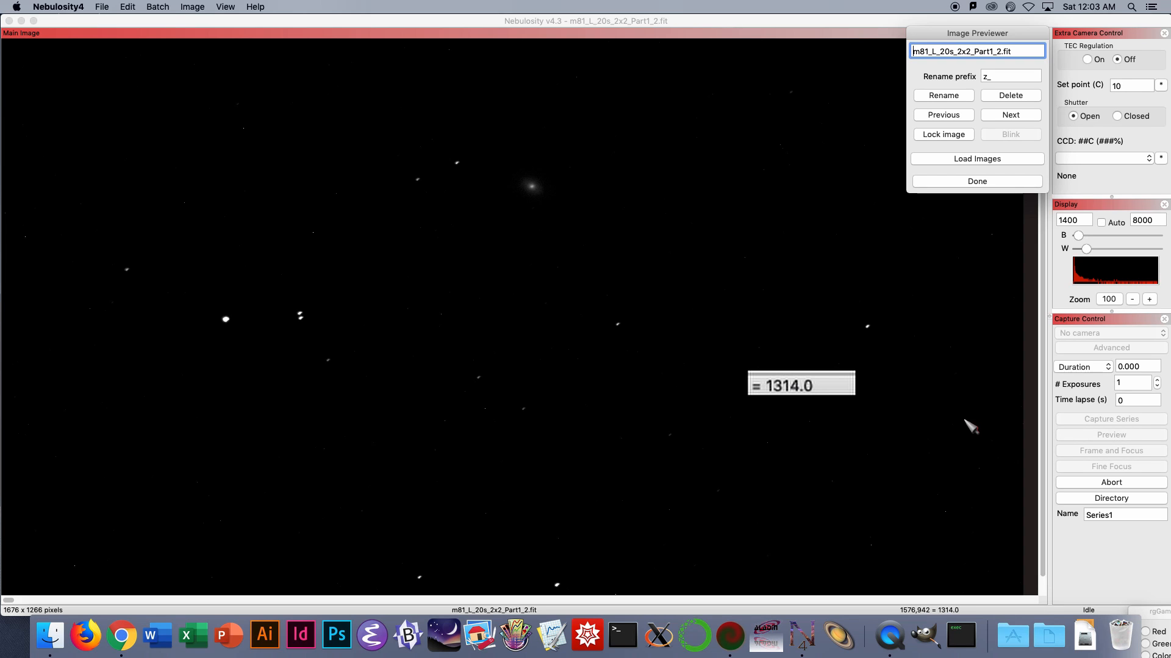
Set the display range of the L frame to a black level of 1100 and a white level of 4000.
{"action": "left_click", "coordinate": [1073, 222]}
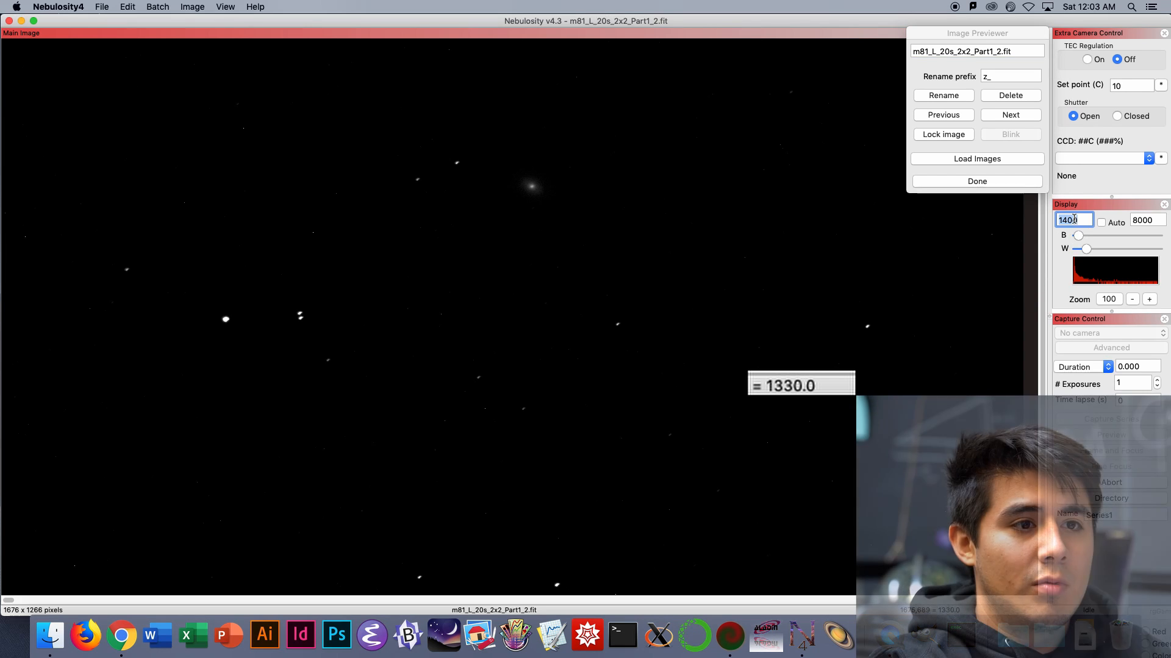
{"action": "type", "text": "1"}
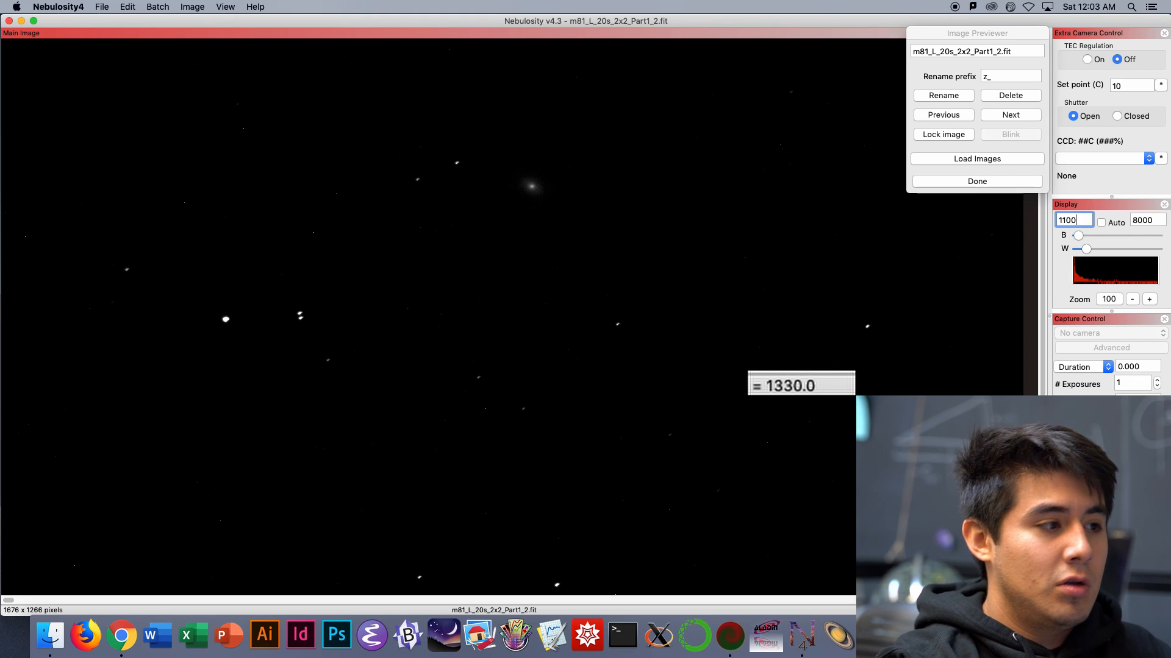
{"action": "key", "text": "Return"}
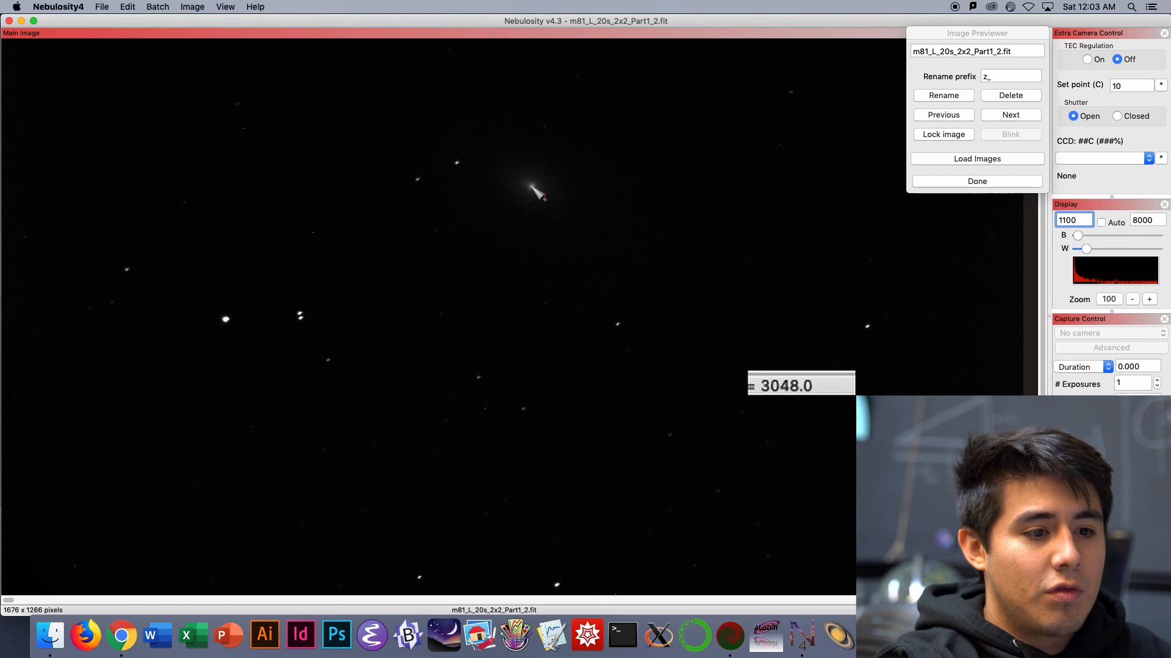
{"action": "double_click", "coordinate": [1148, 220]}
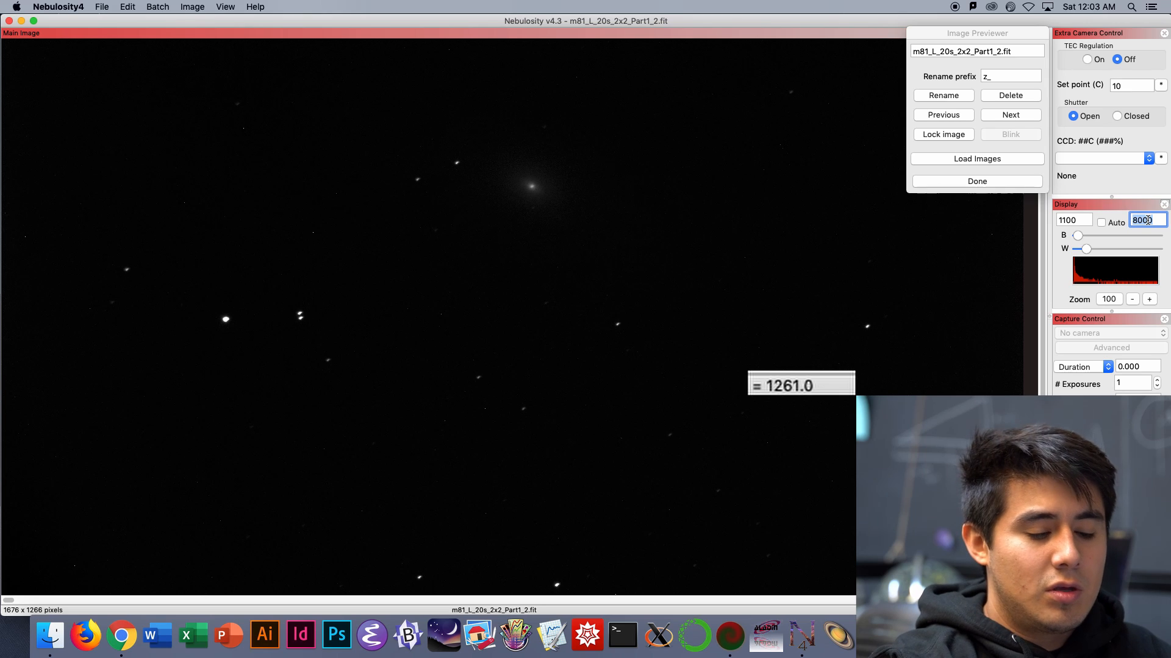
{"action": "type", "text": "40"}
{"action": "key", "text": "Return"}
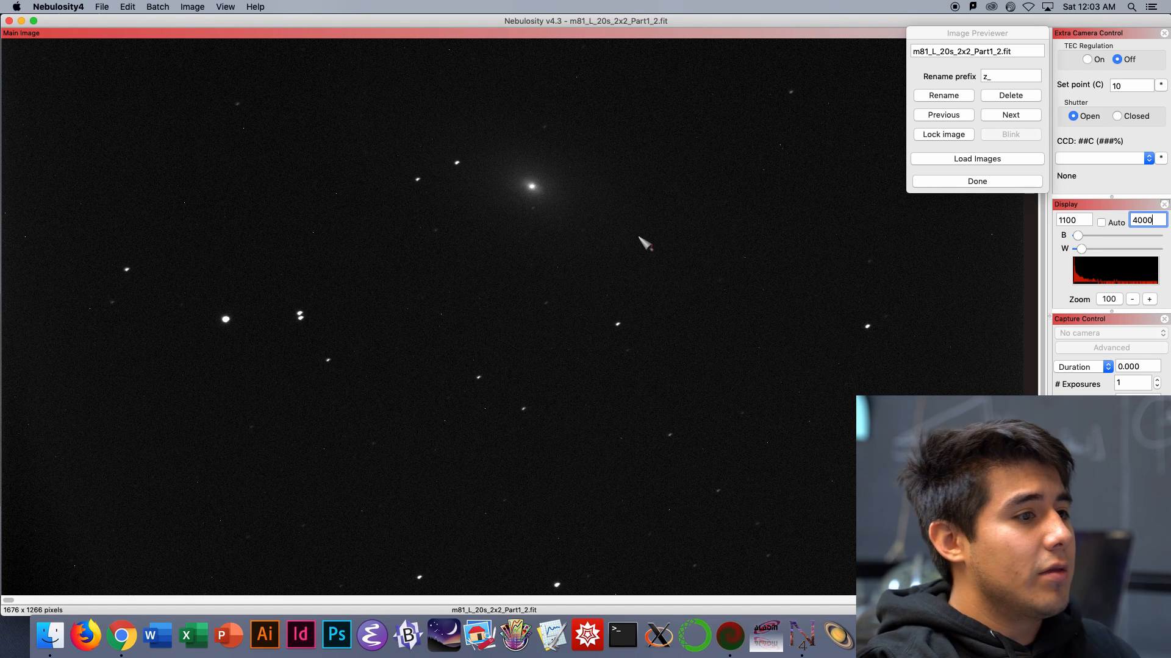
Compare star shapes at 200 zoom in the L frames from Part1_2 to Part2_18, going back to m81_G_20s_2x2_20.fit.
{"action": "left_click", "coordinate": [1149, 299]}
{"action": "left_click_drag", "start_coordinate": [561, 598], "coordinate": [388, 597]}
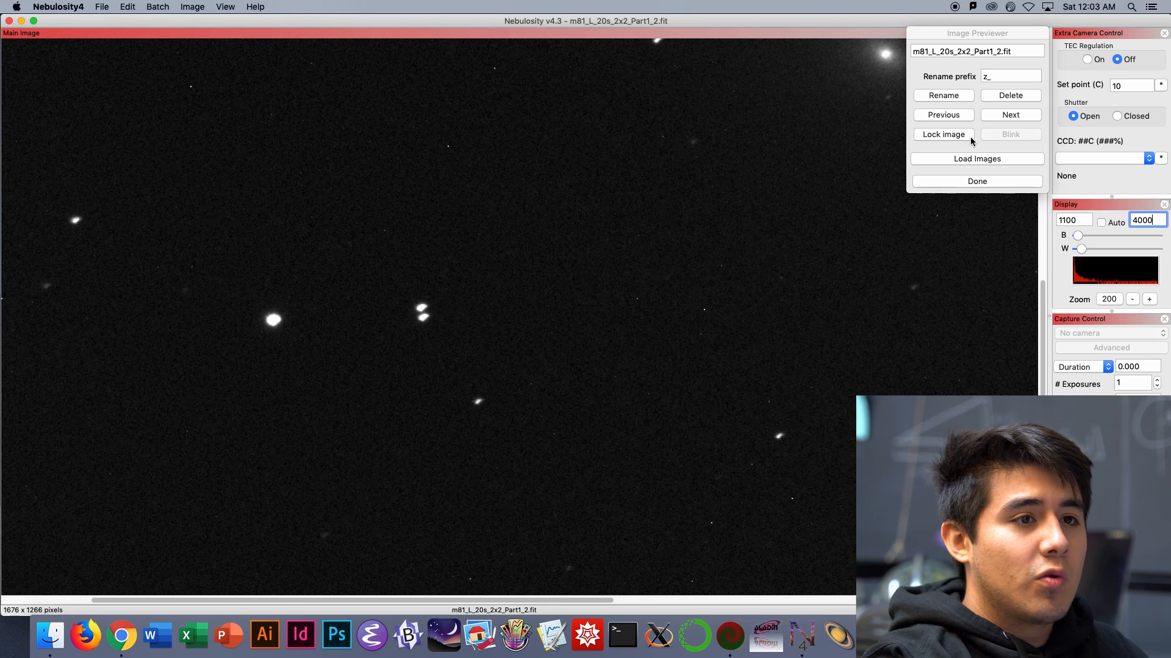
{"action": "left_click", "coordinate": [990, 117]}
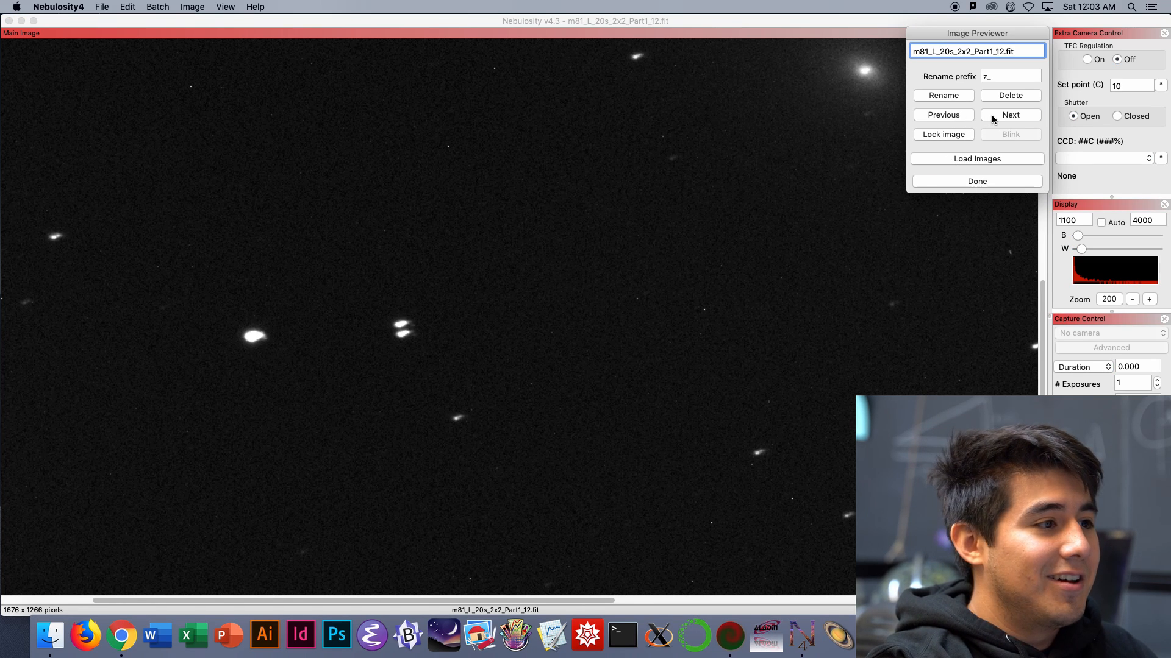
{"action": "left_click", "coordinate": [992, 115]}
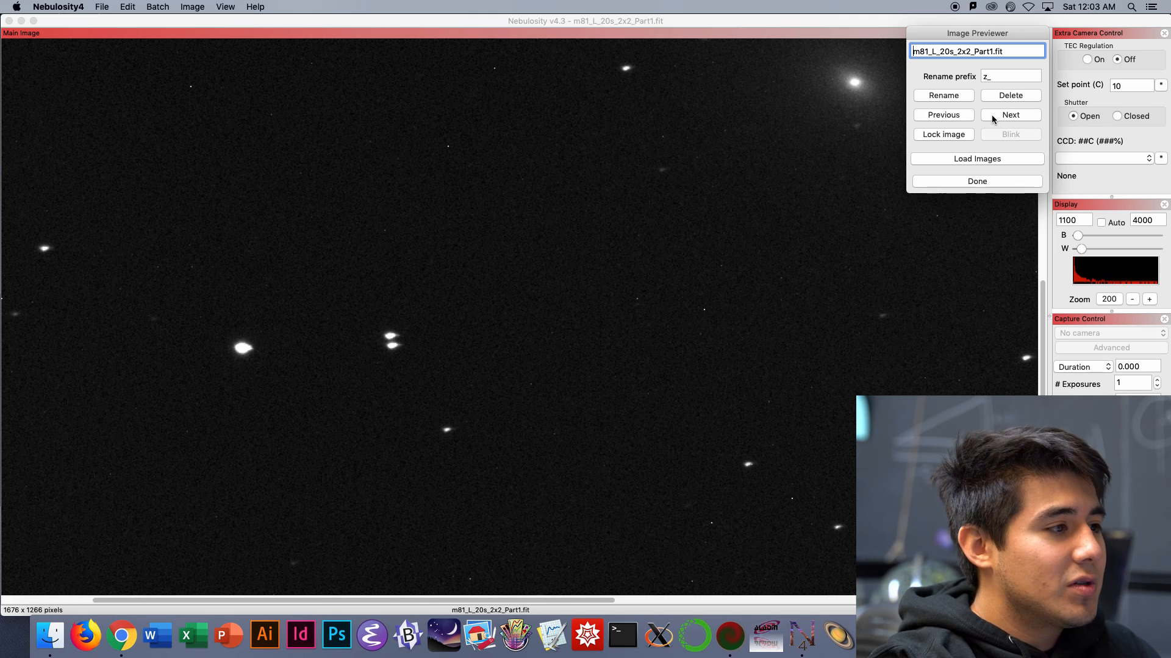
{"action": "left_click", "coordinate": [962, 117]}
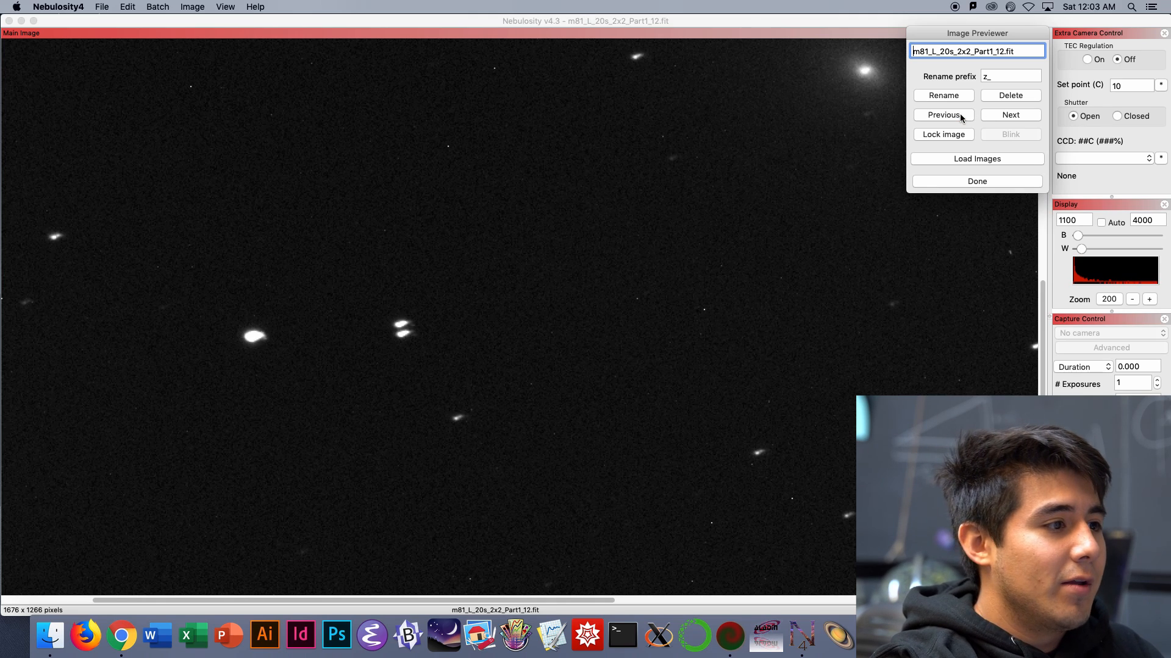
{"action": "left_click", "coordinate": [962, 118]}
{"action": "left_click", "coordinate": [990, 117]}
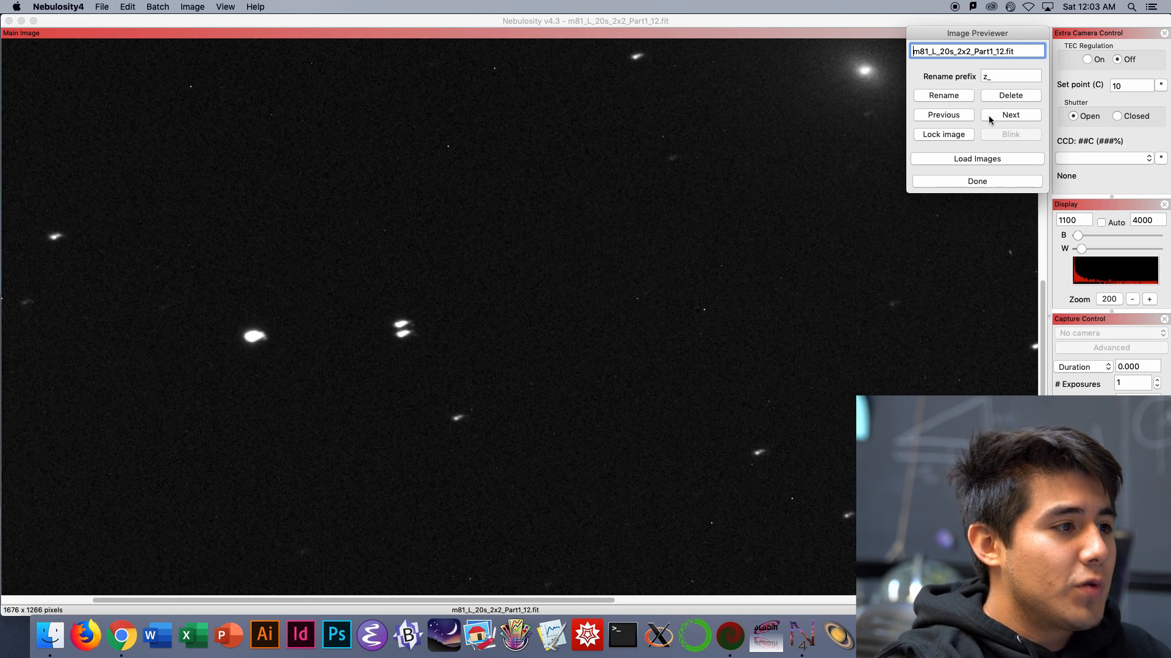
{"action": "left_click", "coordinate": [986, 115]}
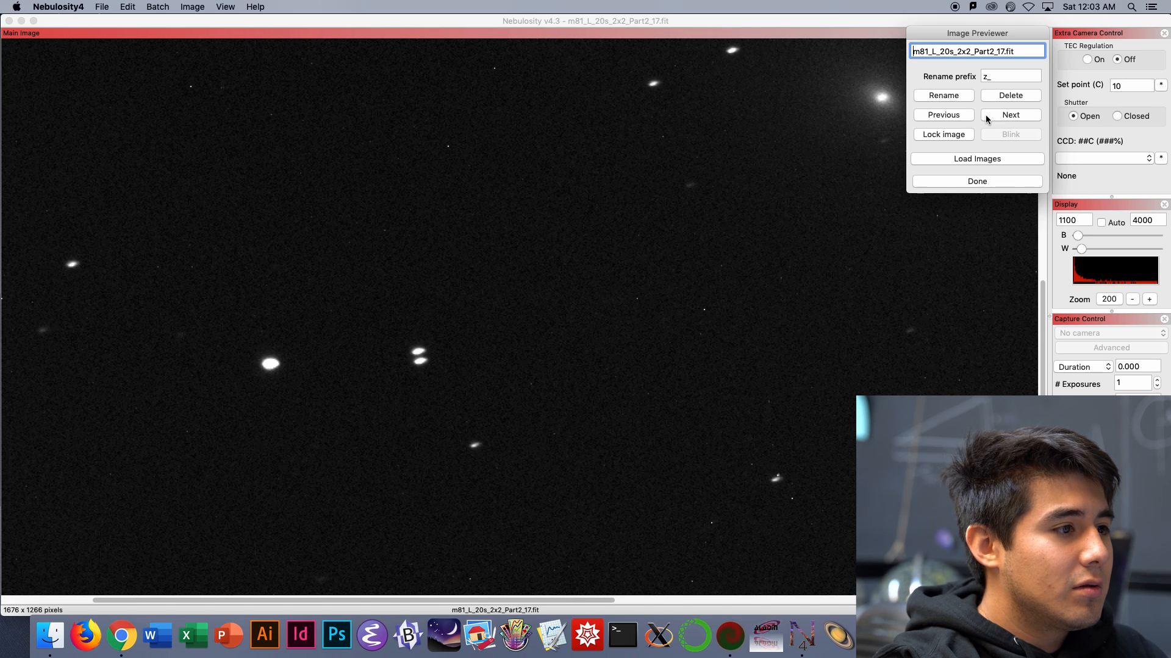
{"action": "left_click", "coordinate": [985, 115]}
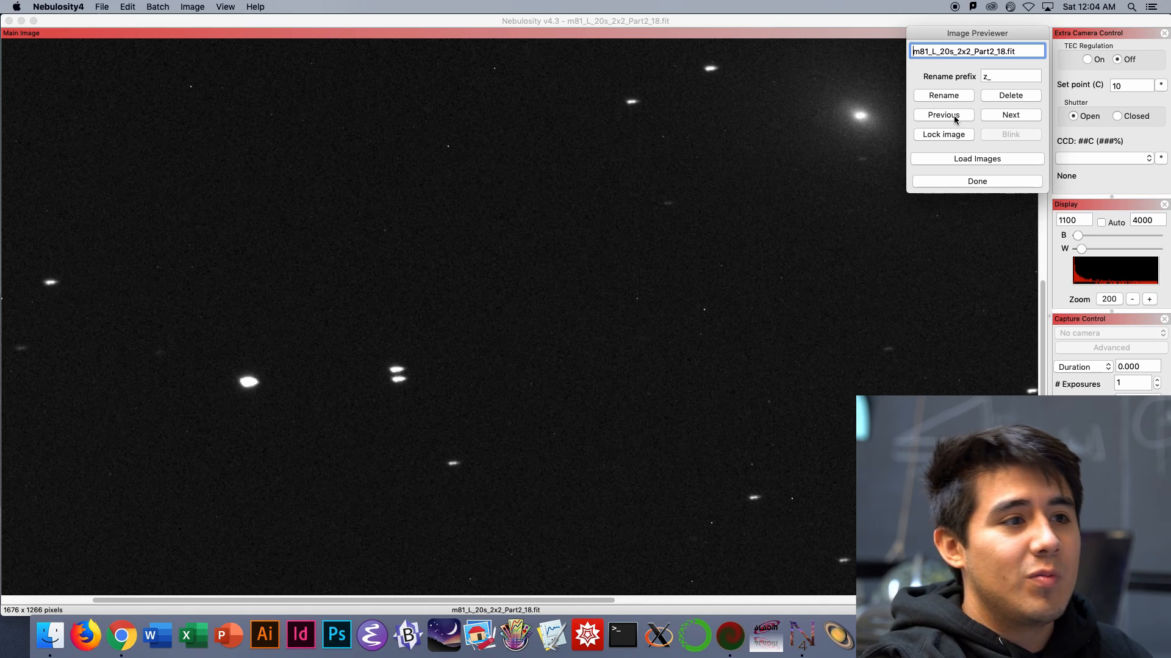
{"action": "left_click", "coordinate": [954, 115]}
{"action": "left_click", "coordinate": [954, 116]}
{"action": "left_click", "coordinate": [953, 115]}
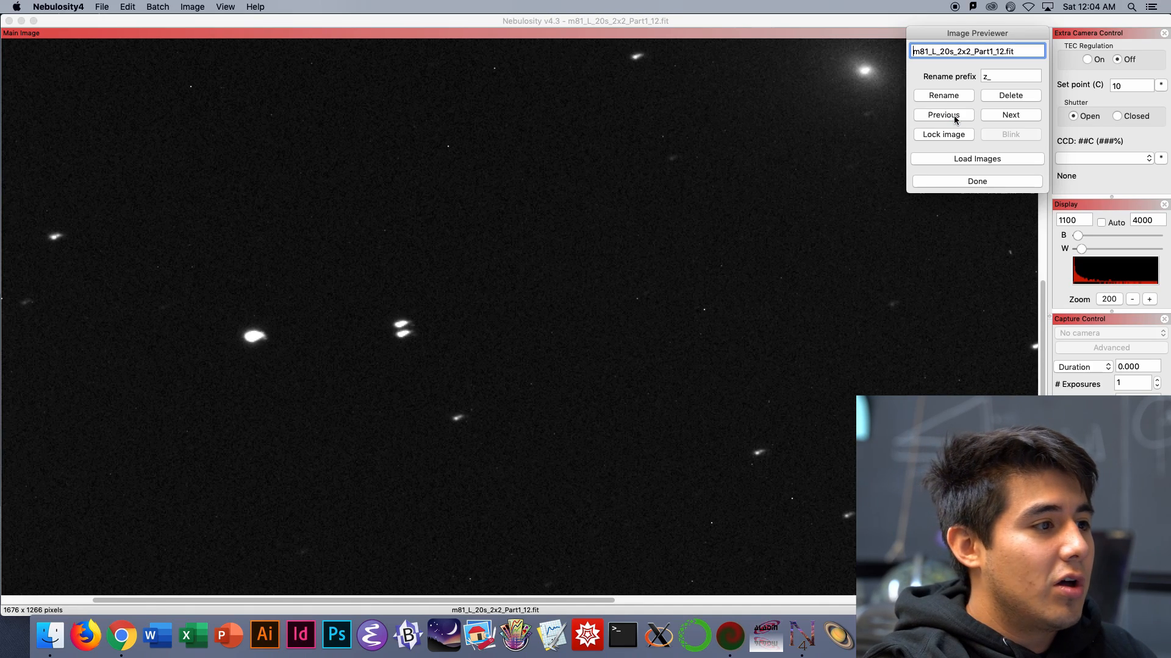
{"action": "left_click", "coordinate": [955, 118]}
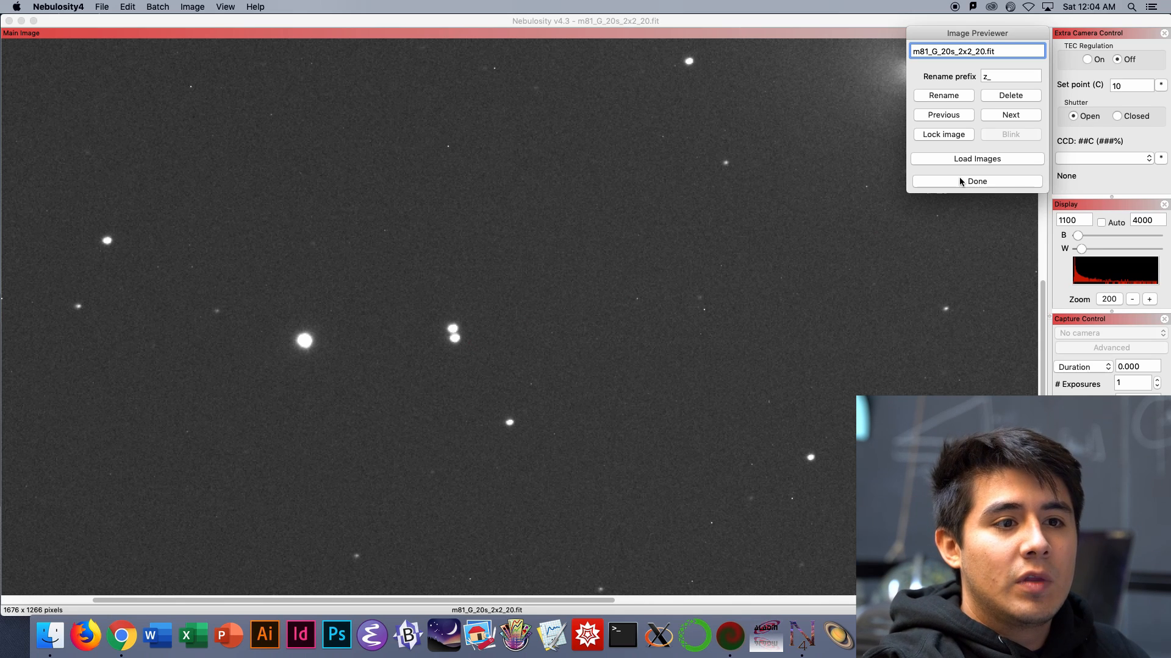
Reset the zoom to 100 and add the z_ prefix to m81_L_20s_2x2_Part1_2.fit and m81_L_20s_2x2_Part1_12.fit.
{"action": "left_click", "coordinate": [1134, 301]}
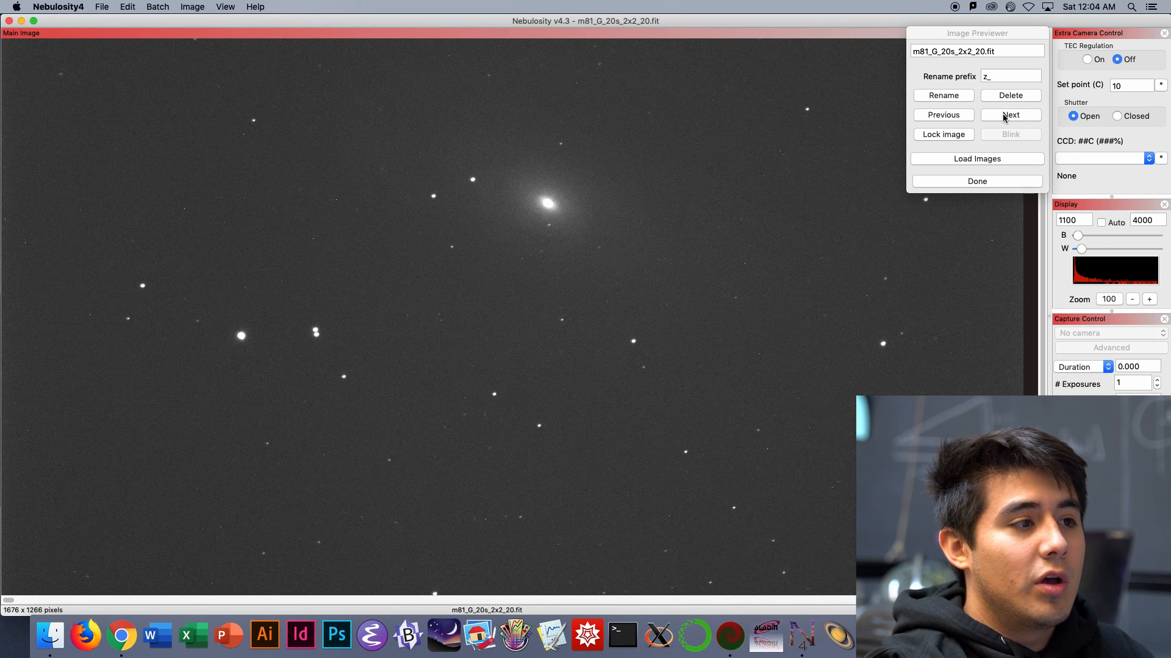
{"action": "left_click", "coordinate": [1009, 115]}
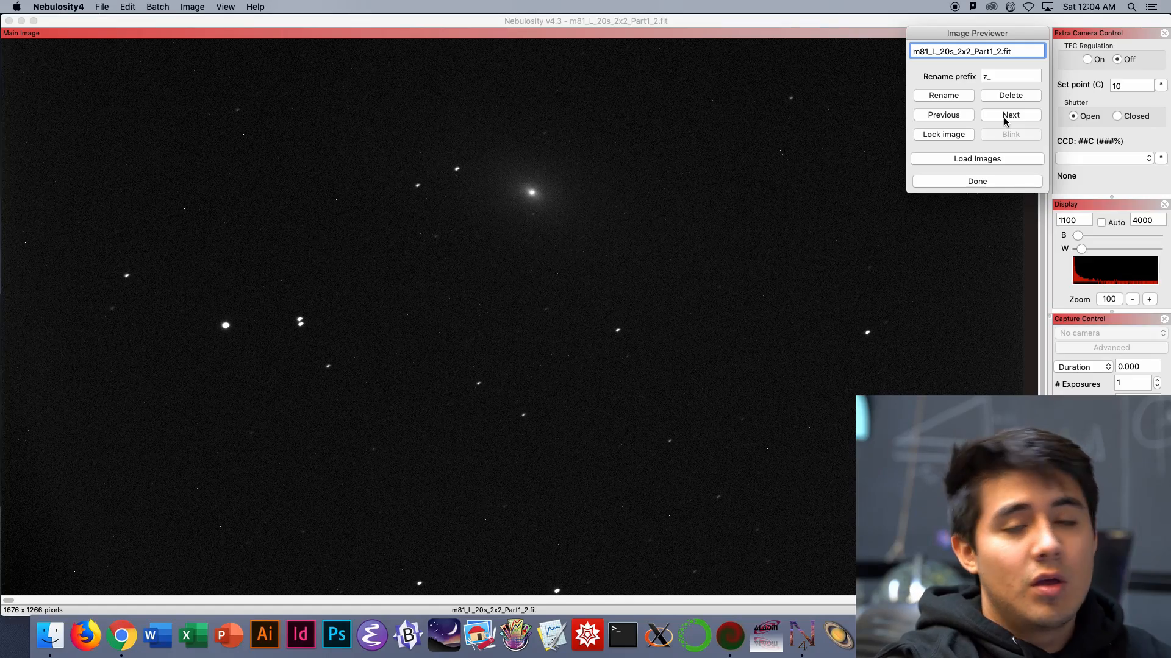
{"action": "left_click", "coordinate": [950, 99]}
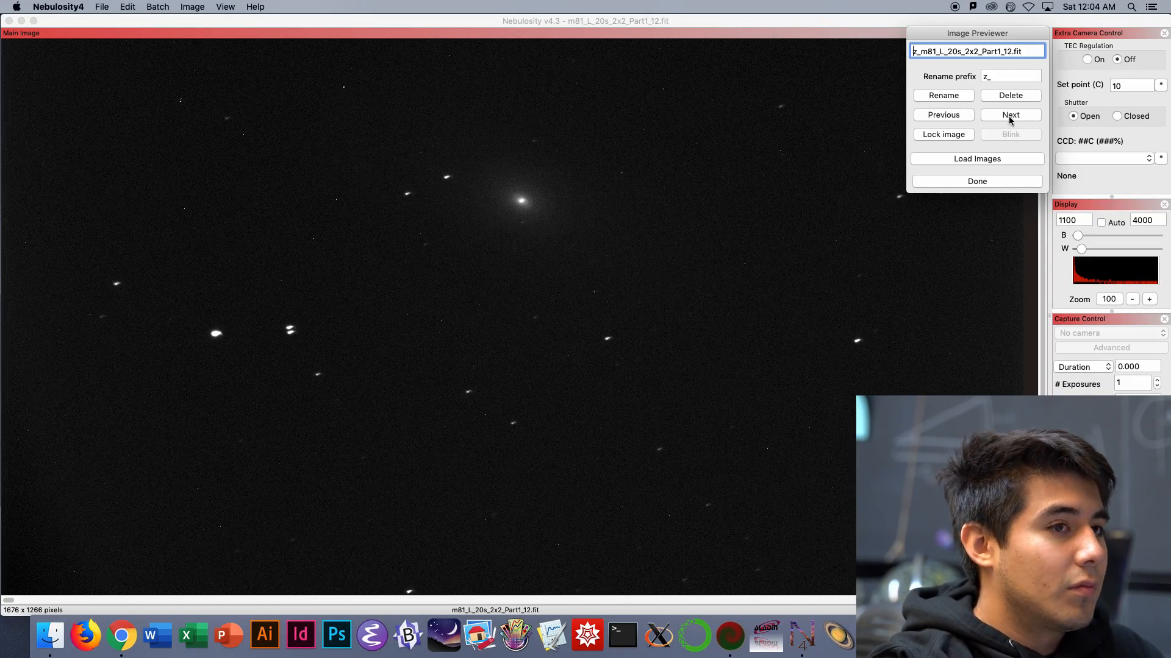
{"action": "left_click", "coordinate": [1009, 115]}
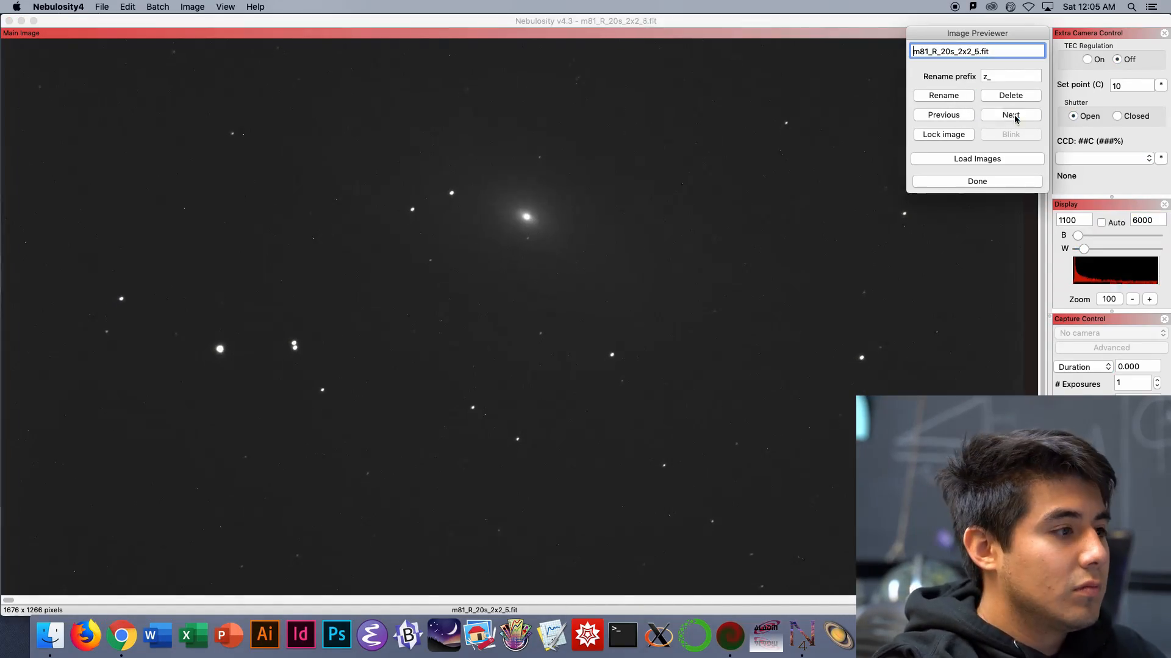
Review the R frames, add the z_ prefix to m81_R_20s_2x2_20.fit, and close the image previewer.
{"action": "left_click", "coordinate": [1014, 115]}
{"action": "left_click", "coordinate": [963, 100]}
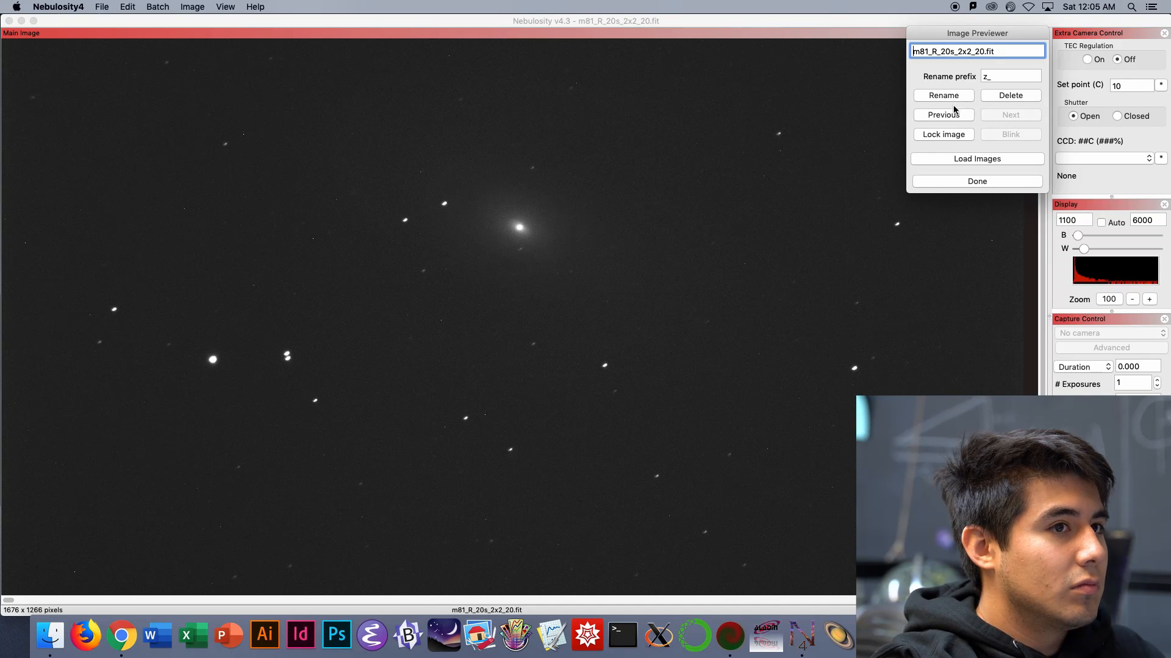
{"action": "left_click", "coordinate": [951, 100]}
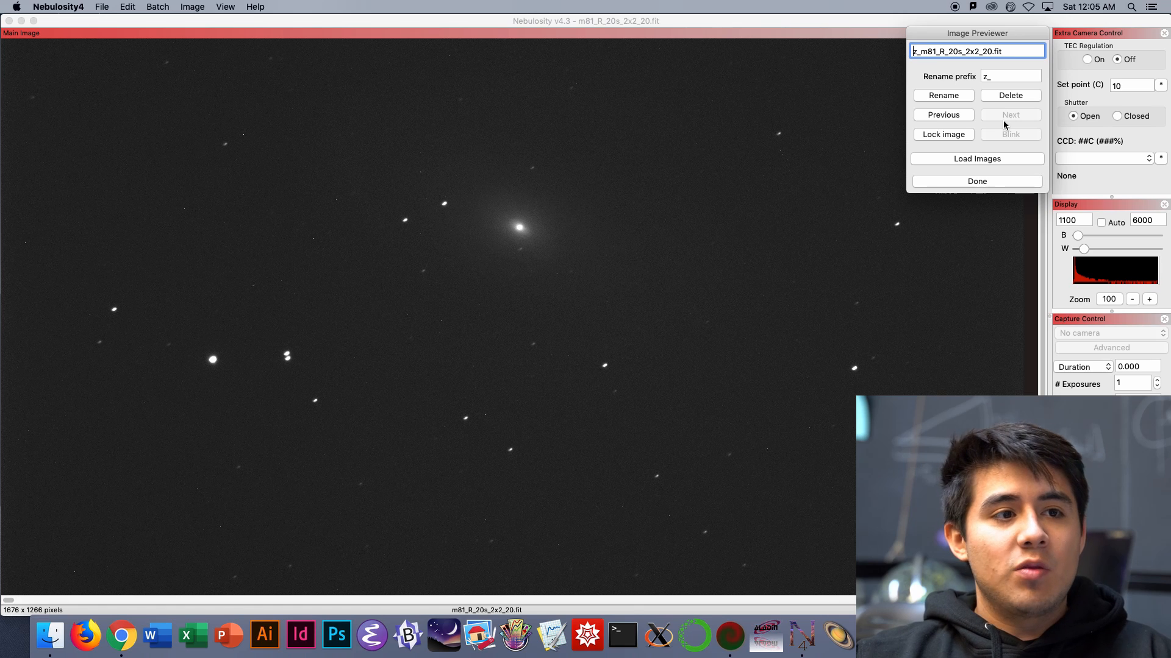
{"action": "left_click", "coordinate": [997, 183]}
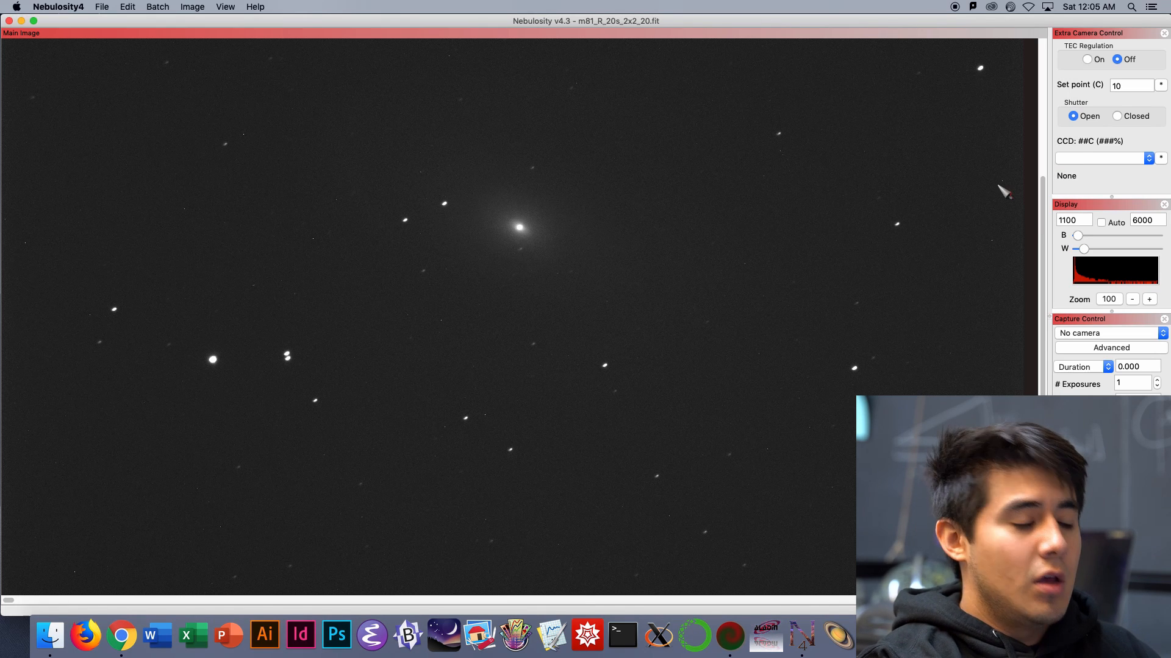
Switch to Finder, check the z_ files in the m81 folder by selecting them all, and return to Nebulosity.
{"action": "key", "text": "super+Tab"}
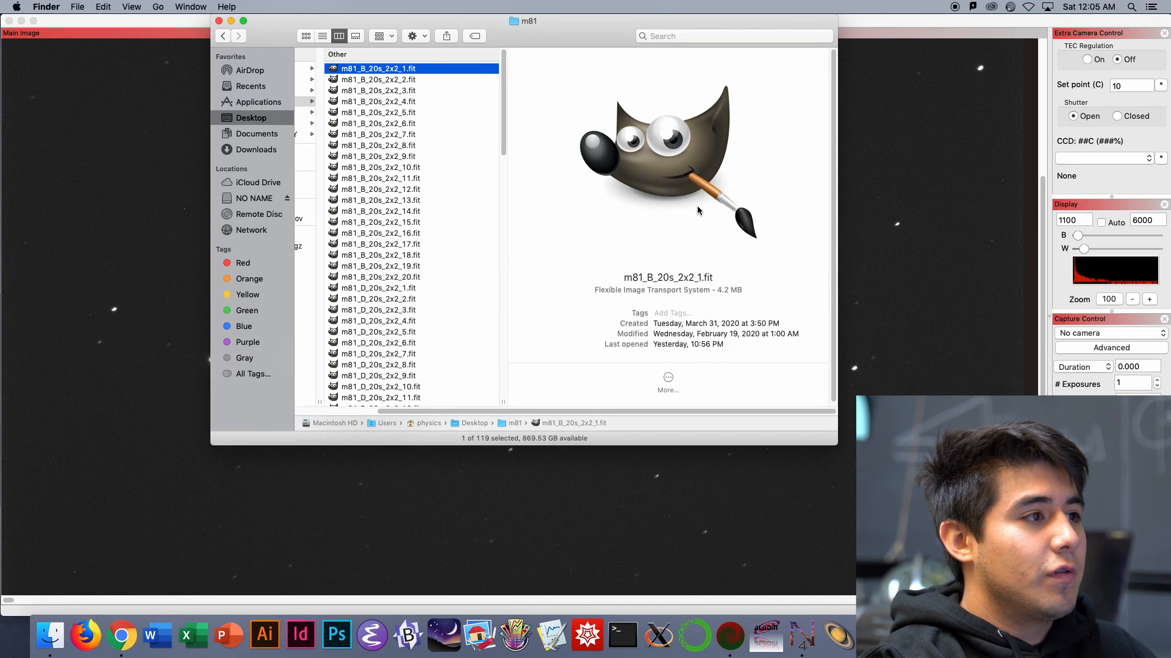
{"action": "left_click_drag", "start_coordinate": [504, 121], "coordinate": [503, 369]}
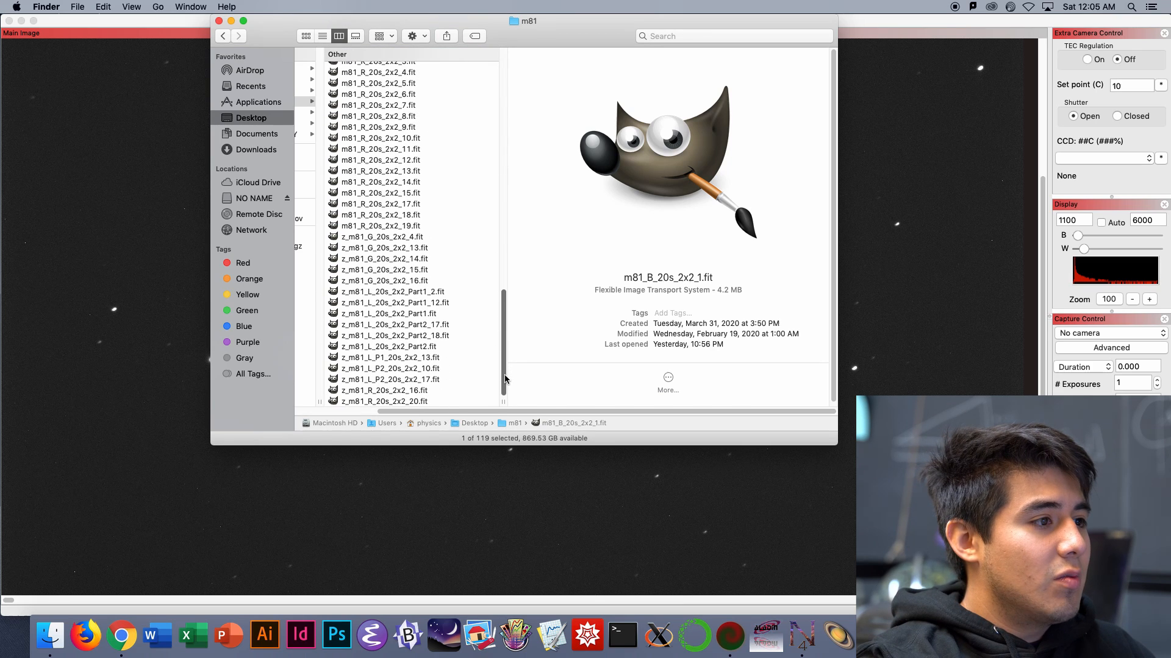
{"action": "left_click", "coordinate": [386, 238]}
{"action": "left_click", "coordinate": [411, 401], "text": "shift"}
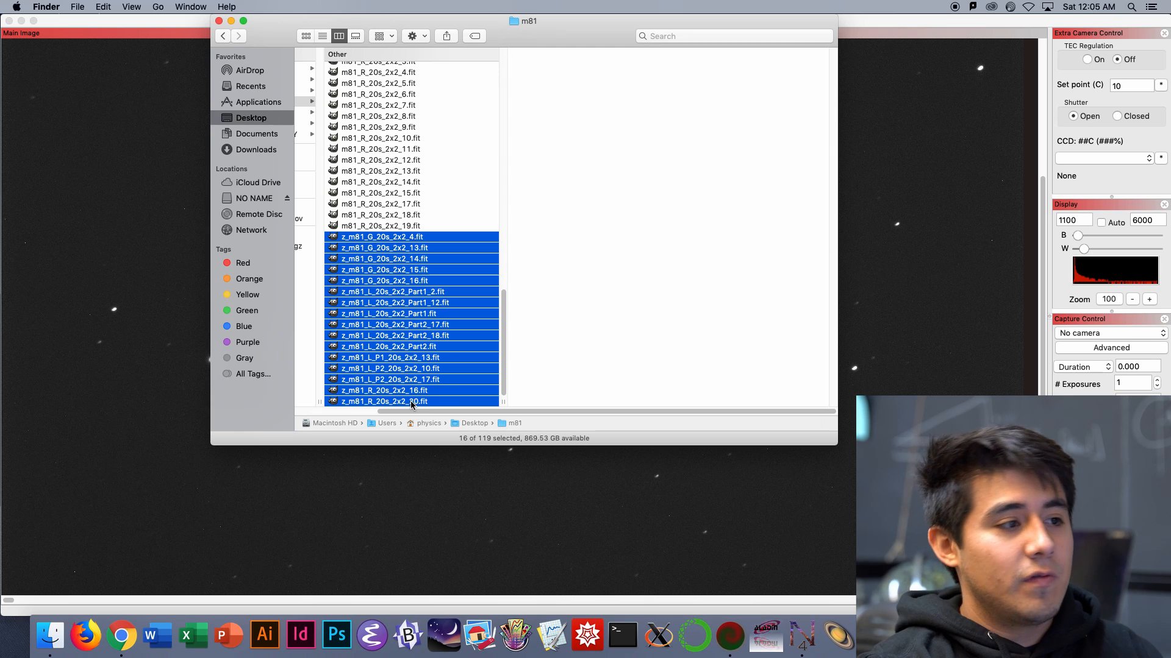
{"action": "left_click", "coordinate": [428, 468]}
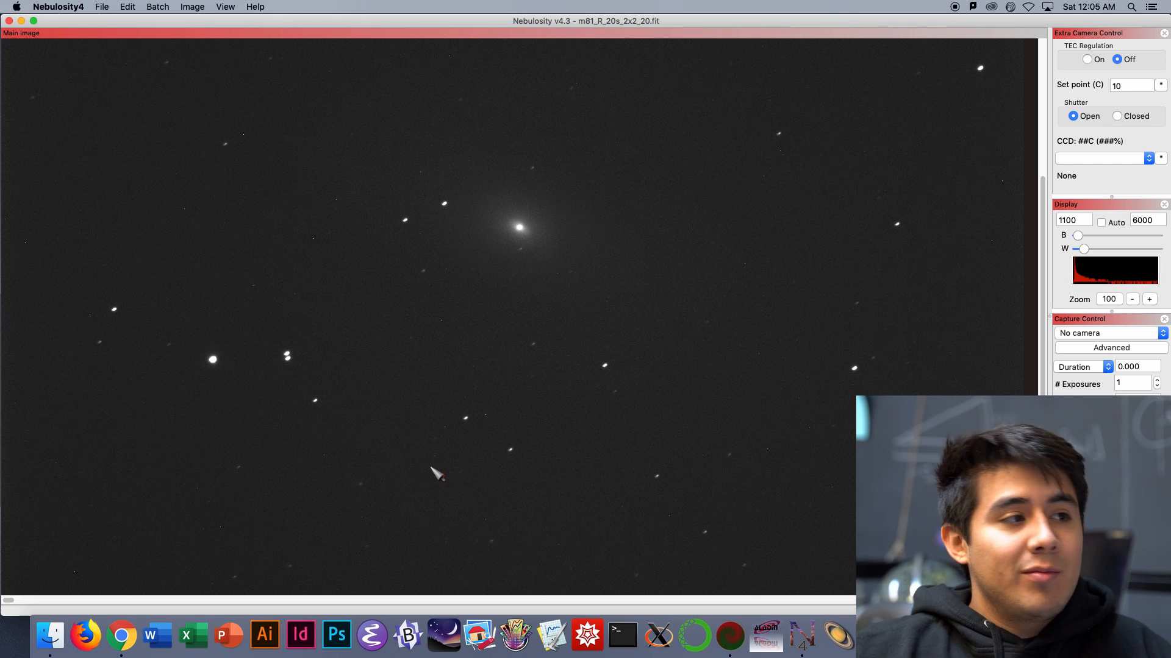
Start Align and Combine Images with Save stack output, None (fixed) alignment and the Average / Default stacking function.
{"action": "left_click", "coordinate": [160, 8]}
{"action": "left_click", "coordinate": [193, 125]}
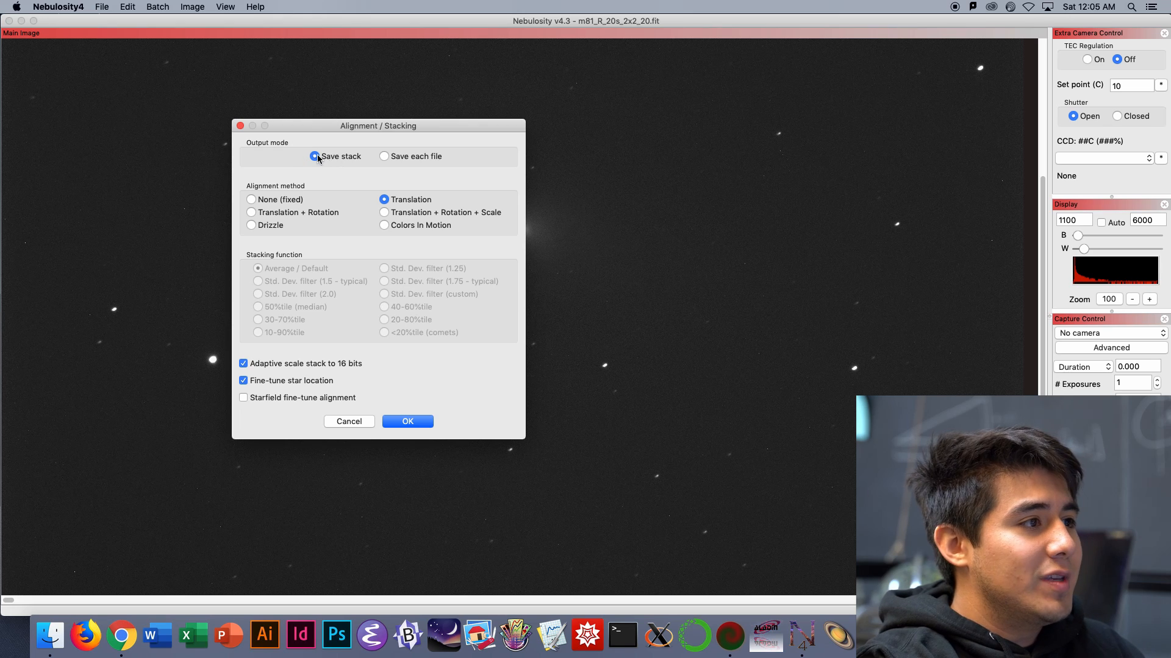
{"action": "left_click", "coordinate": [268, 200]}
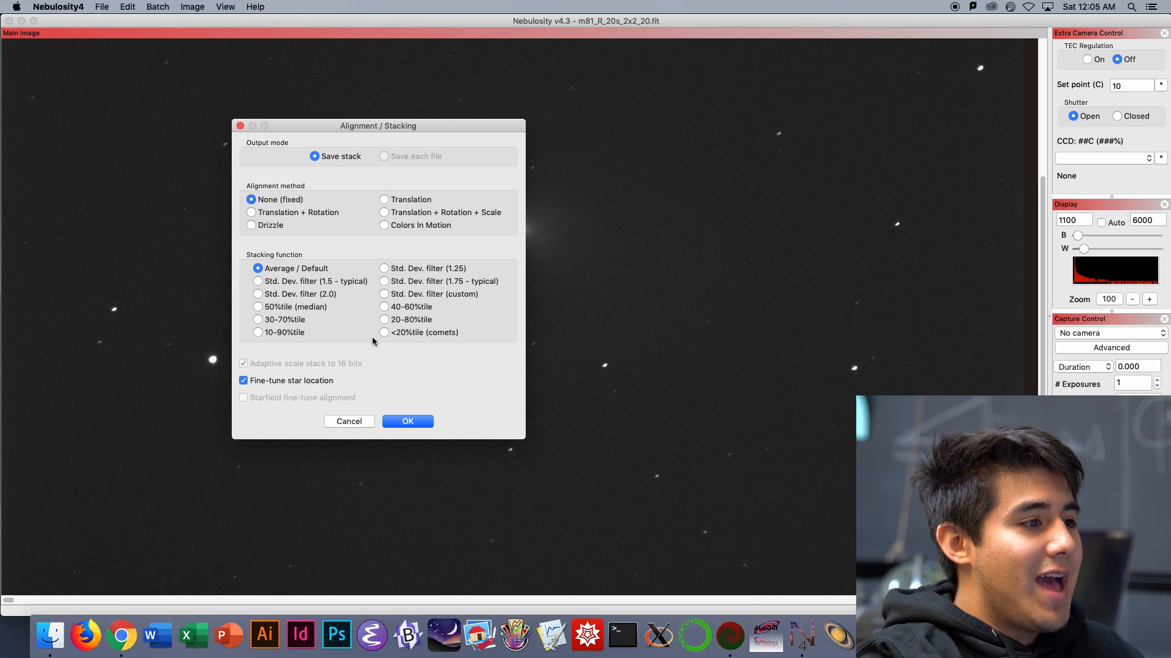
{"action": "left_click", "coordinate": [406, 422]}
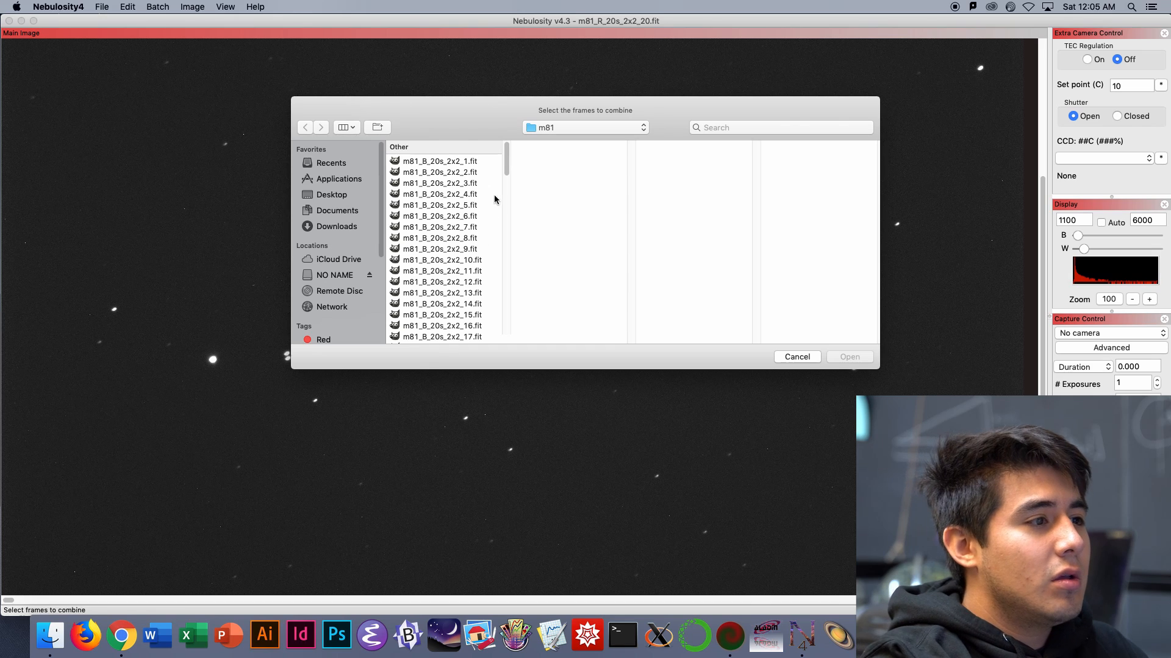
Stack the dark frames m81_D_20s_2x2_1.fit through m81_D_20s_2x2_20.fit and save the result as Master_Dark_M81_20s_20x_2x2.
{"action": "scroll", "coordinate": [506, 169], "scroll_direction": "down", "scroll_amount": 5}
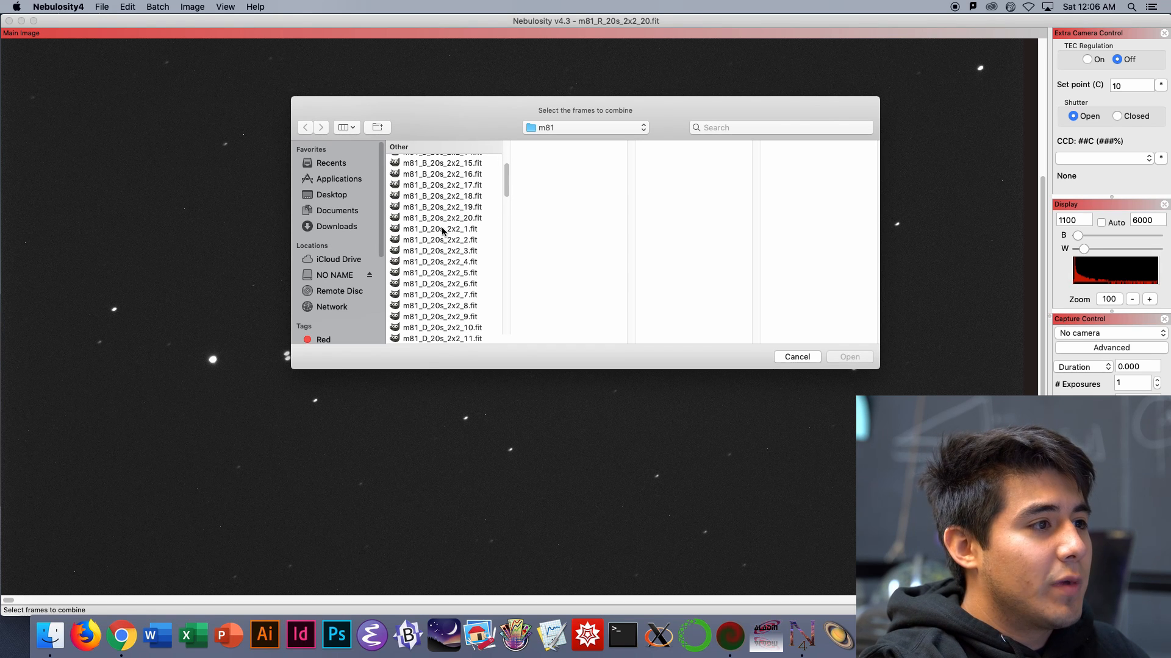
{"action": "left_click", "coordinate": [442, 230]}
{"action": "left_click_drag", "start_coordinate": [506, 186], "coordinate": [506, 211]}
{"action": "left_click", "coordinate": [437, 259], "text": "shift"}
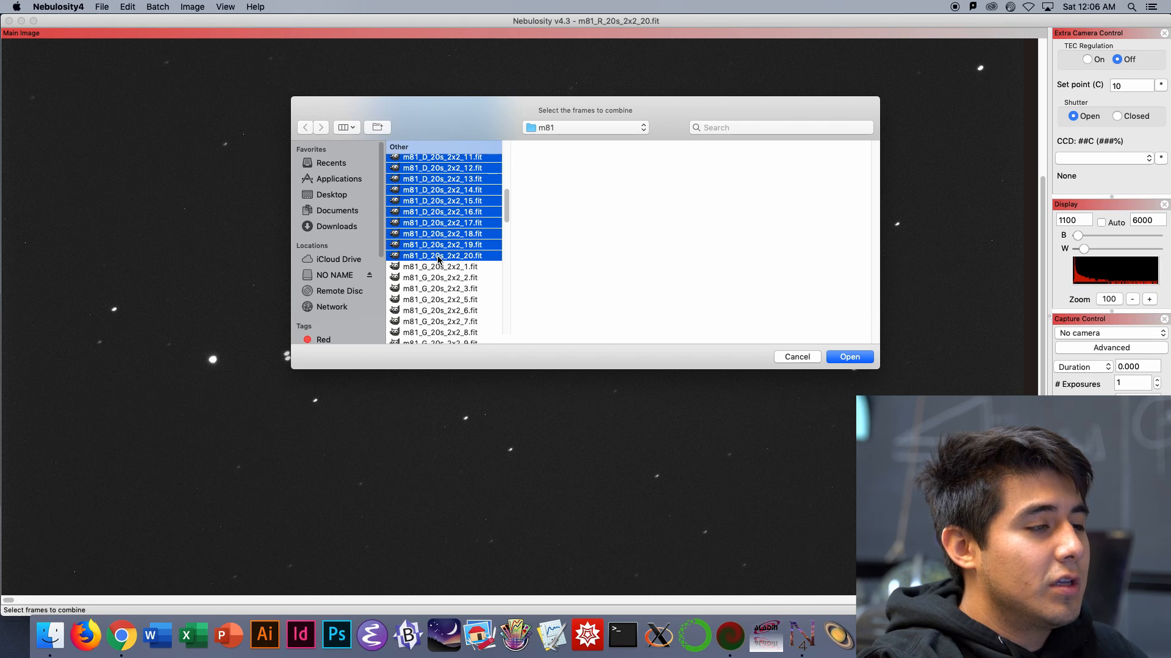
{"action": "left_click", "coordinate": [849, 358]}
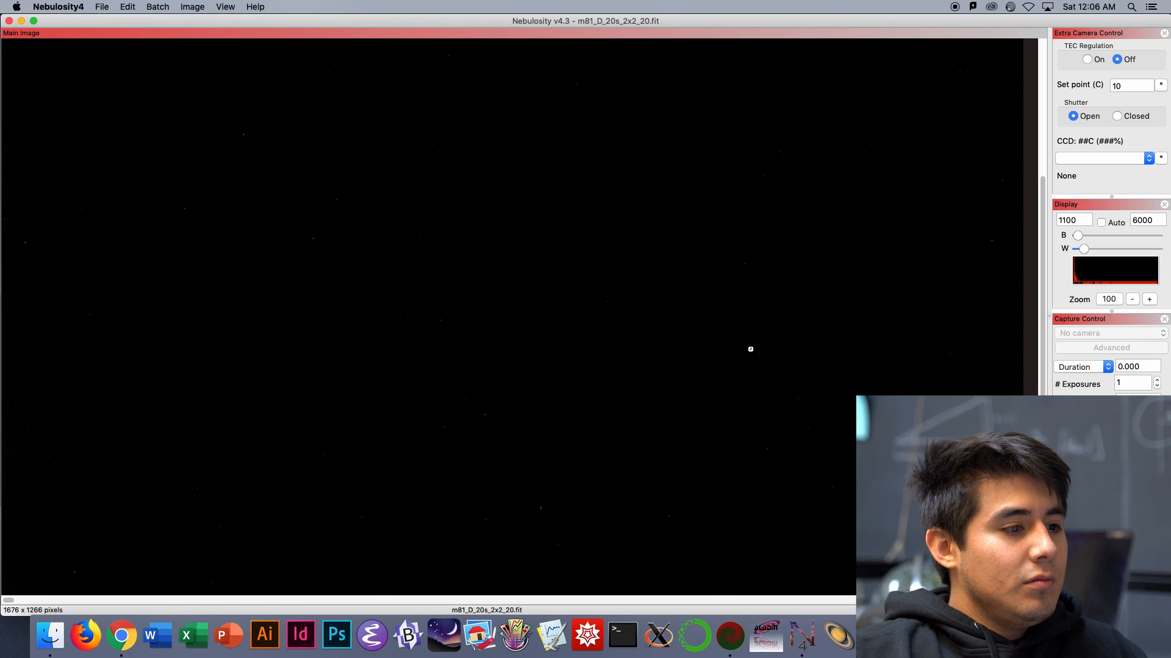
{"action": "type", "text": "Master_Dark_M81_20s_20x_2x2"}
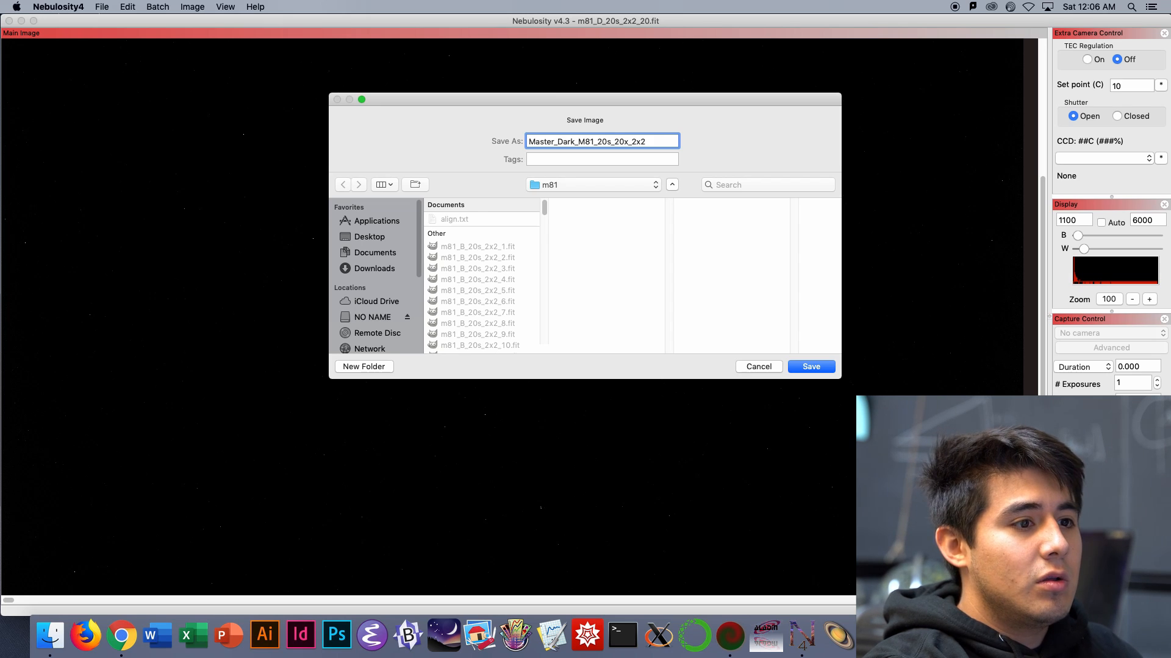
{"action": "key", "text": "Return"}
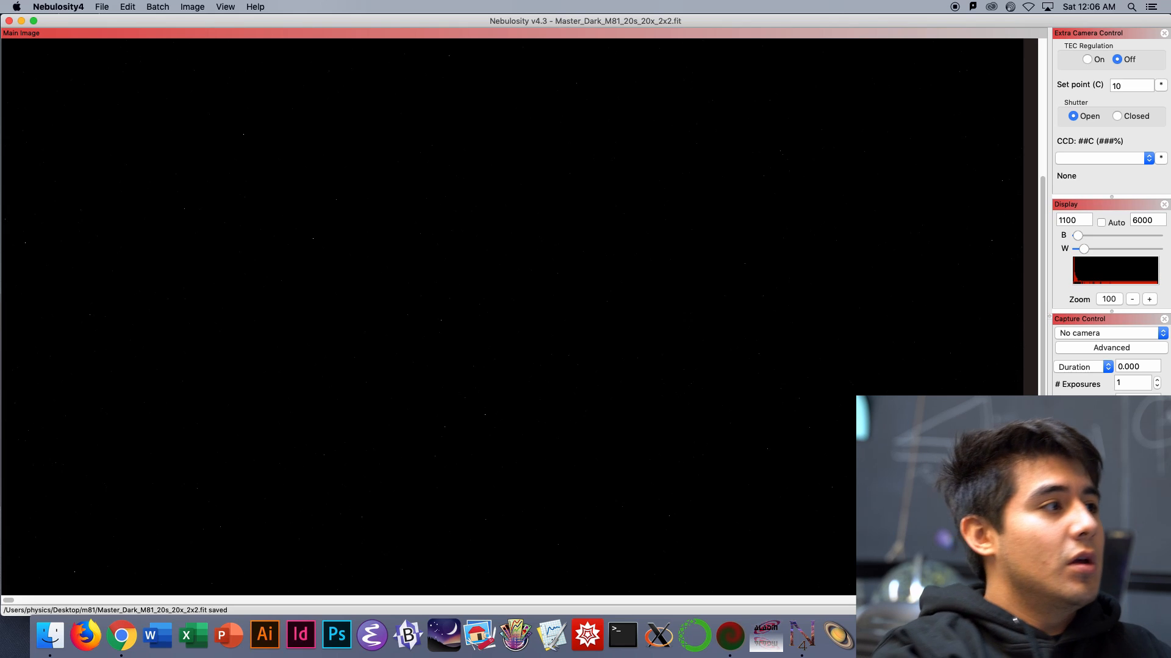
Start pre-processing image sets and load Master_Dark_M81_20s_20x_2x2.fit from the m81 folder as Dark 1.
{"action": "left_click", "coordinate": [157, 7]}
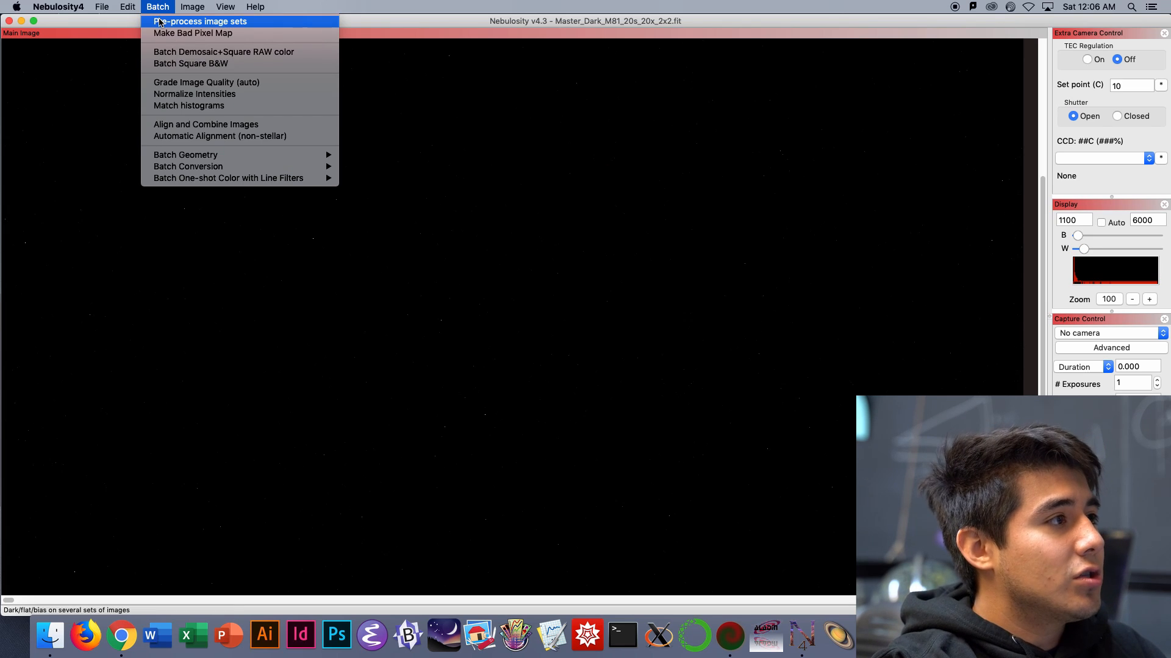
{"action": "left_click", "coordinate": [161, 22]}
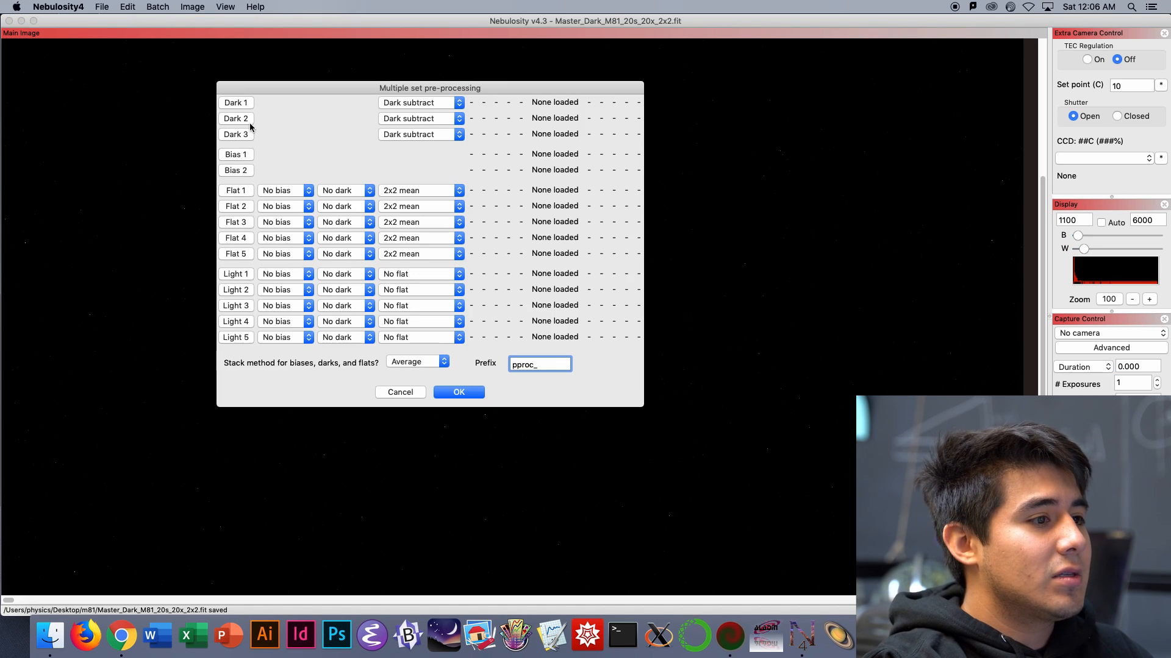
{"action": "left_click", "coordinate": [237, 103]}
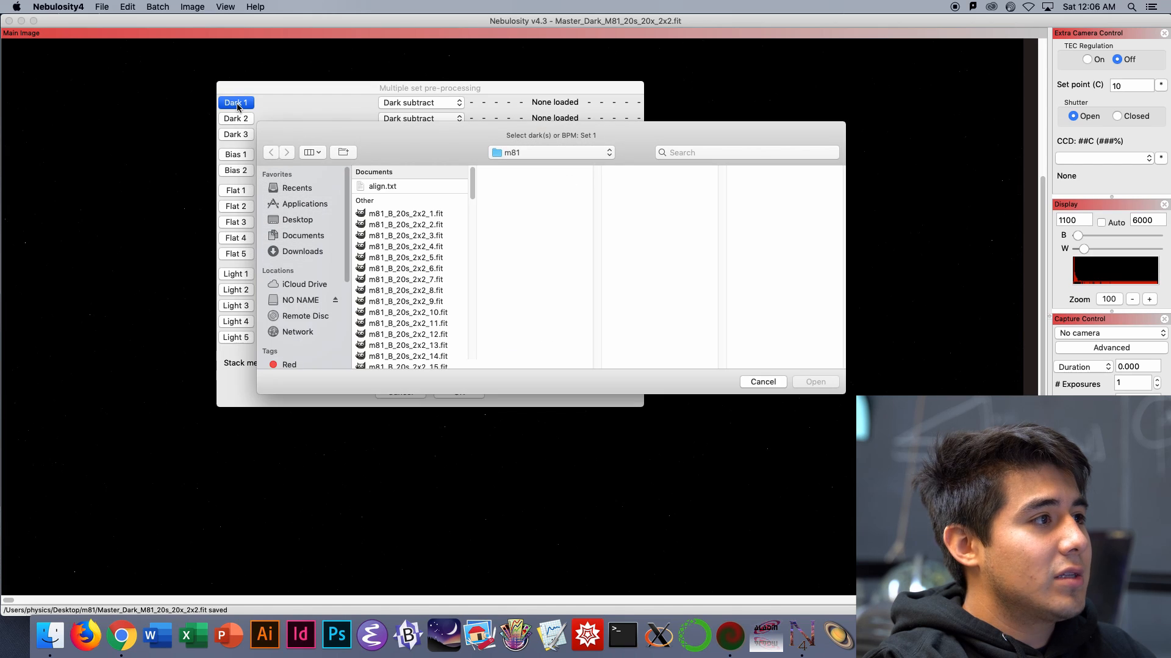
{"action": "left_click_drag", "start_coordinate": [474, 183], "coordinate": [470, 320]}
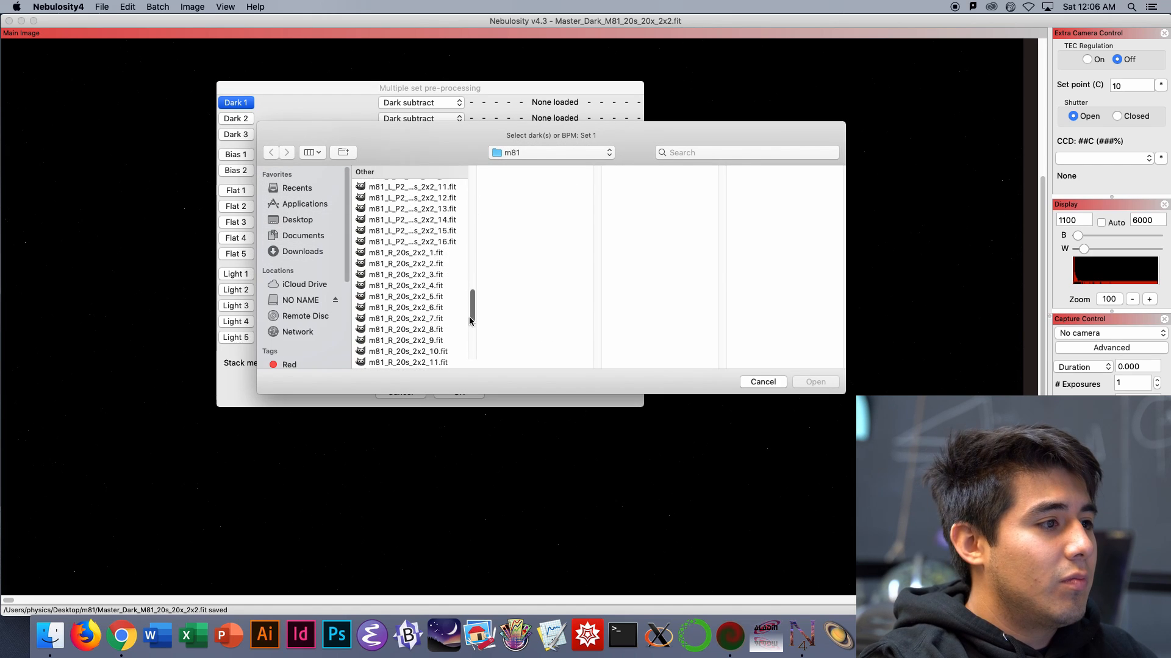
{"action": "scroll", "coordinate": [464, 317], "scroll_direction": "down", "scroll_amount": 5}
{"action": "double_click", "coordinate": [398, 242]}
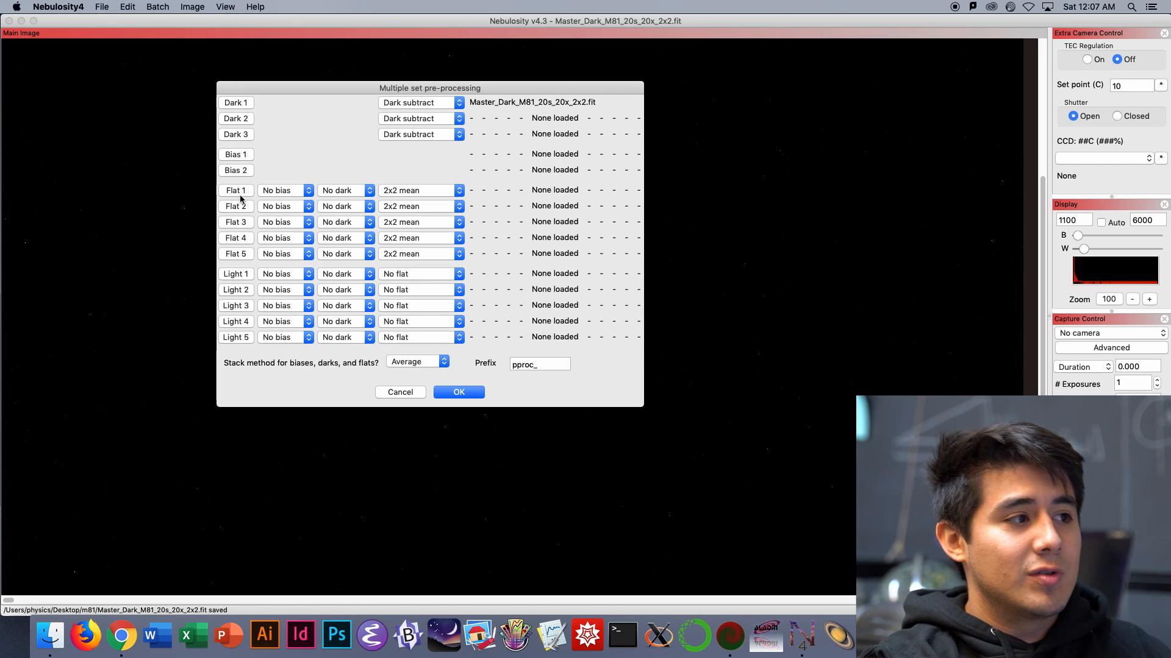
Load the m81 B, G, L and R light frames as the sets Light 1, Light 2, Light 3 and Light 4, leaving out z_ files.
{"action": "left_click", "coordinate": [239, 275]}
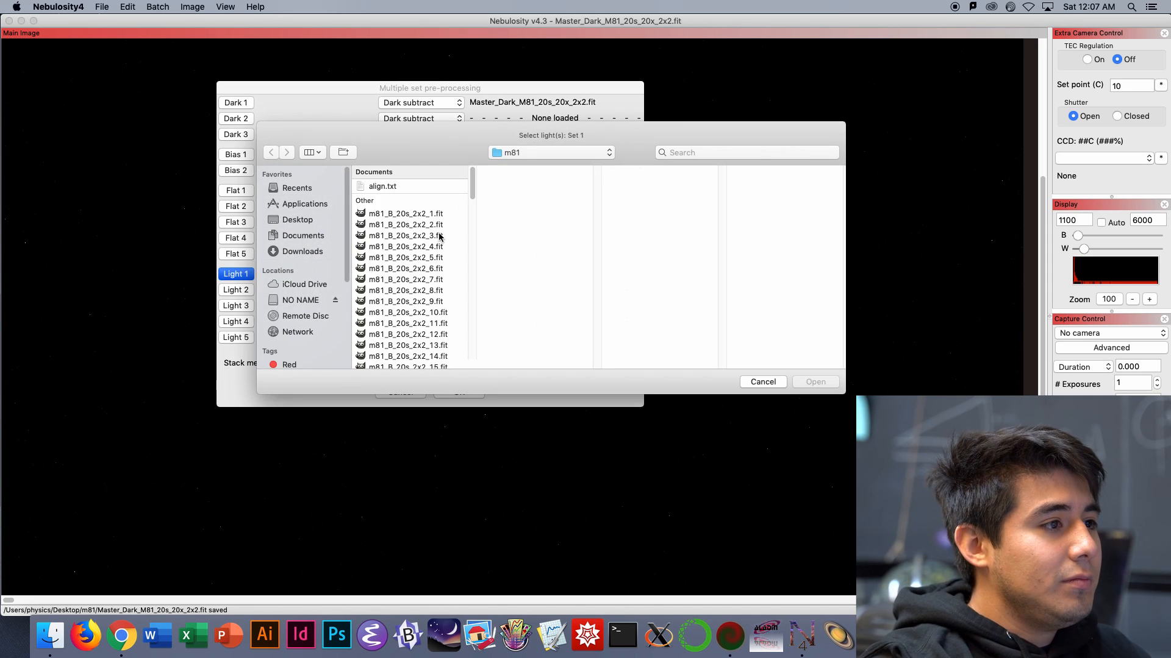
{"action": "scroll", "coordinate": [464, 200], "scroll_direction": "down", "scroll_amount": 5}
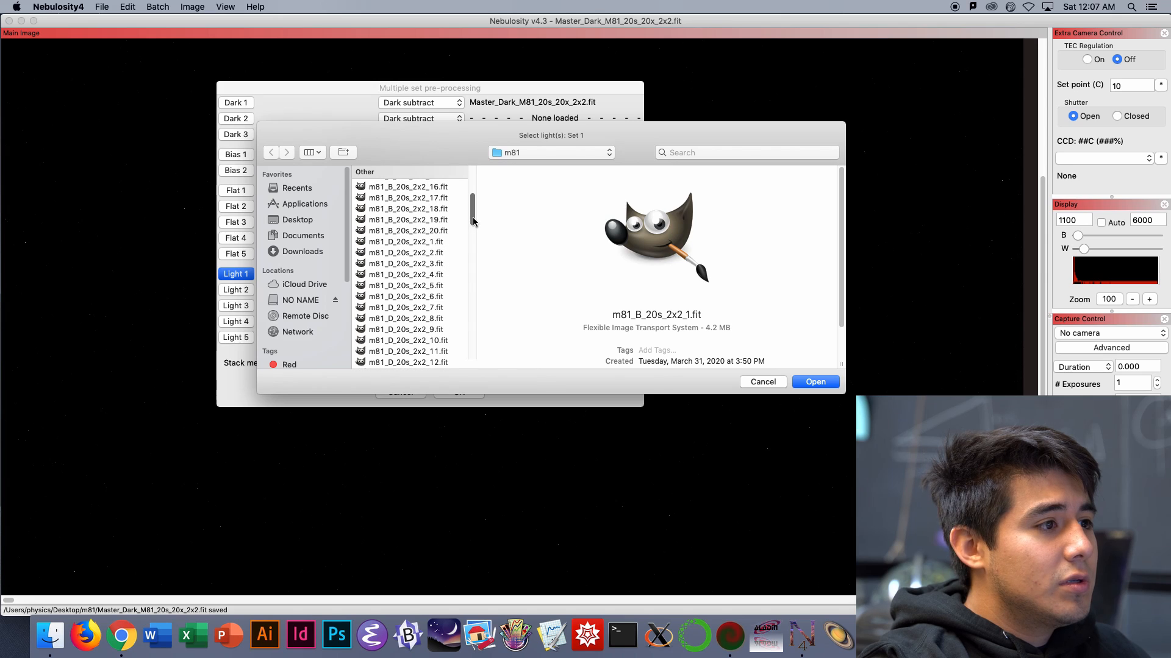
{"action": "left_click", "coordinate": [410, 236], "text": "shift"}
{"action": "key", "text": "Return"}
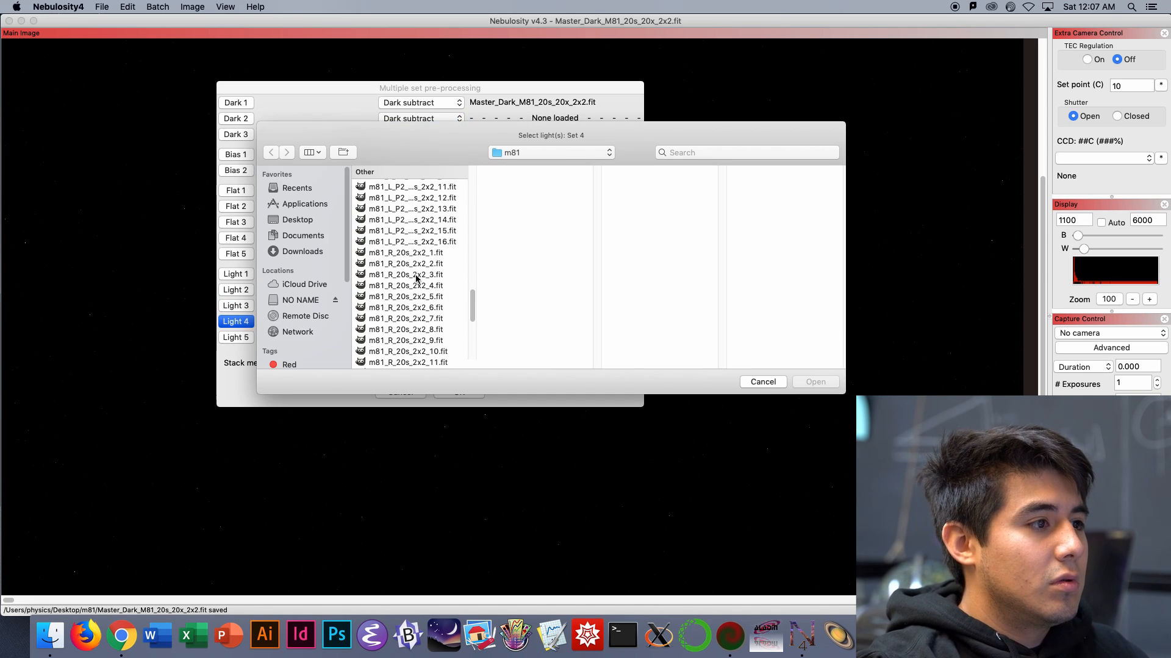
{"action": "left_click", "coordinate": [416, 253]}
{"action": "scroll", "coordinate": [418, 274], "scroll_direction": "down", "scroll_amount": 5}
{"action": "left_click", "coordinate": [421, 300], "text": "shift"}
{"action": "key", "text": "Return"}
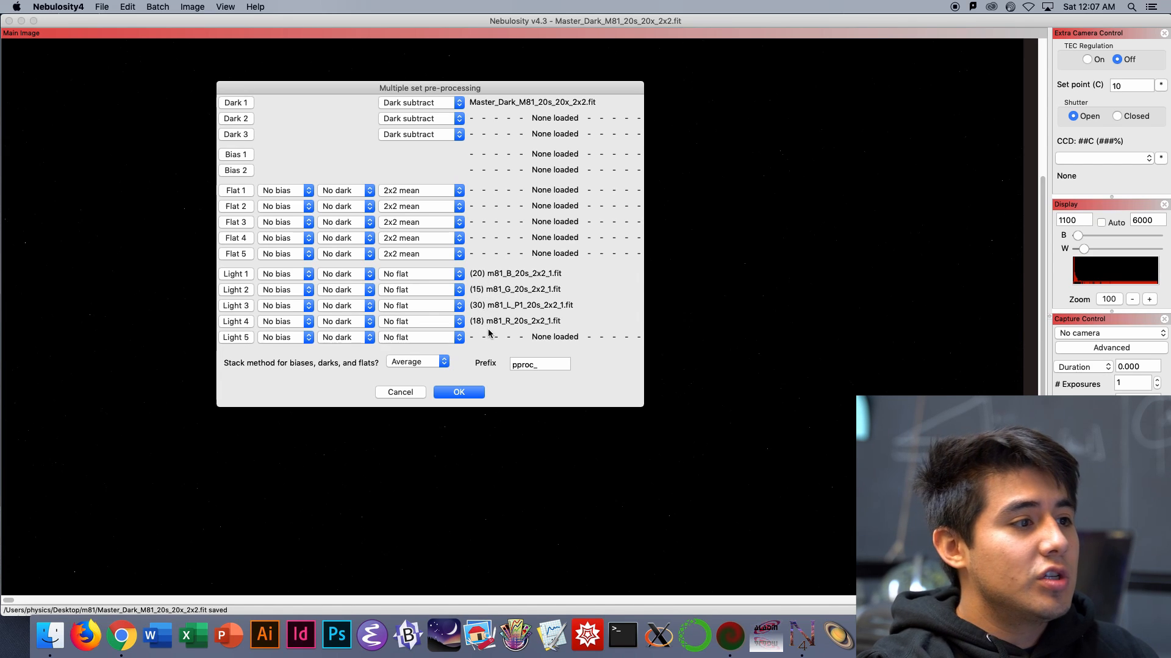
Assign Dark 1 to the light sets Light 1 through Light 4.
{"action": "left_click", "coordinate": [365, 276]}
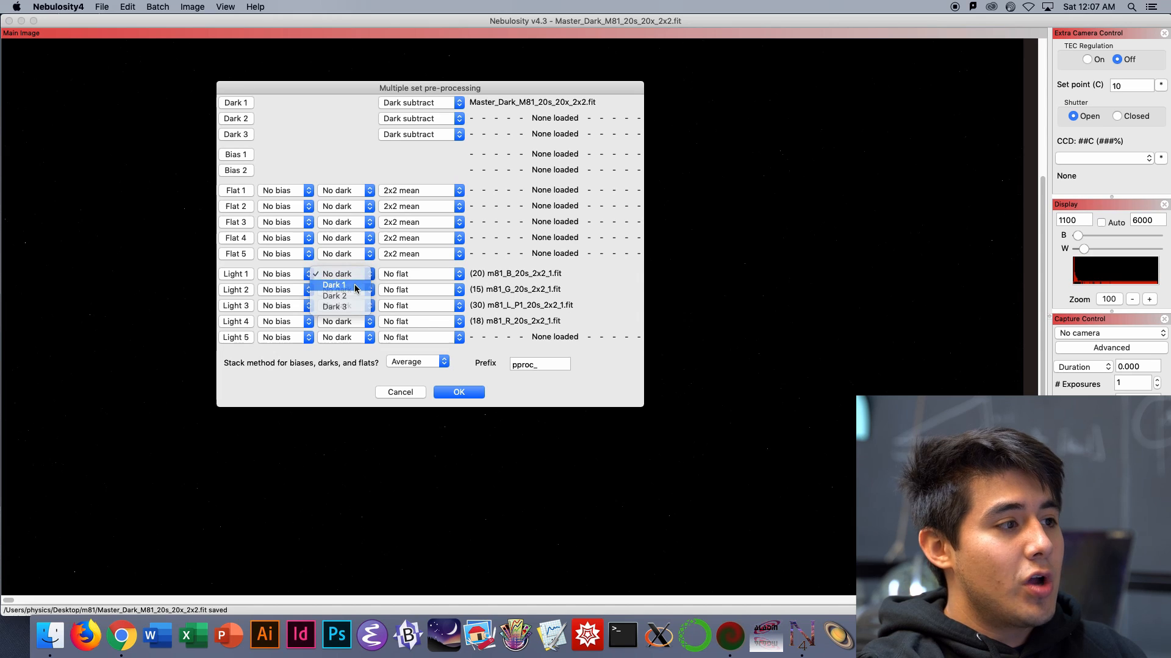
{"action": "left_click", "coordinate": [350, 285]}
{"action": "left_click", "coordinate": [357, 291]}
{"action": "left_click", "coordinate": [339, 301]}
{"action": "left_click", "coordinate": [350, 306]}
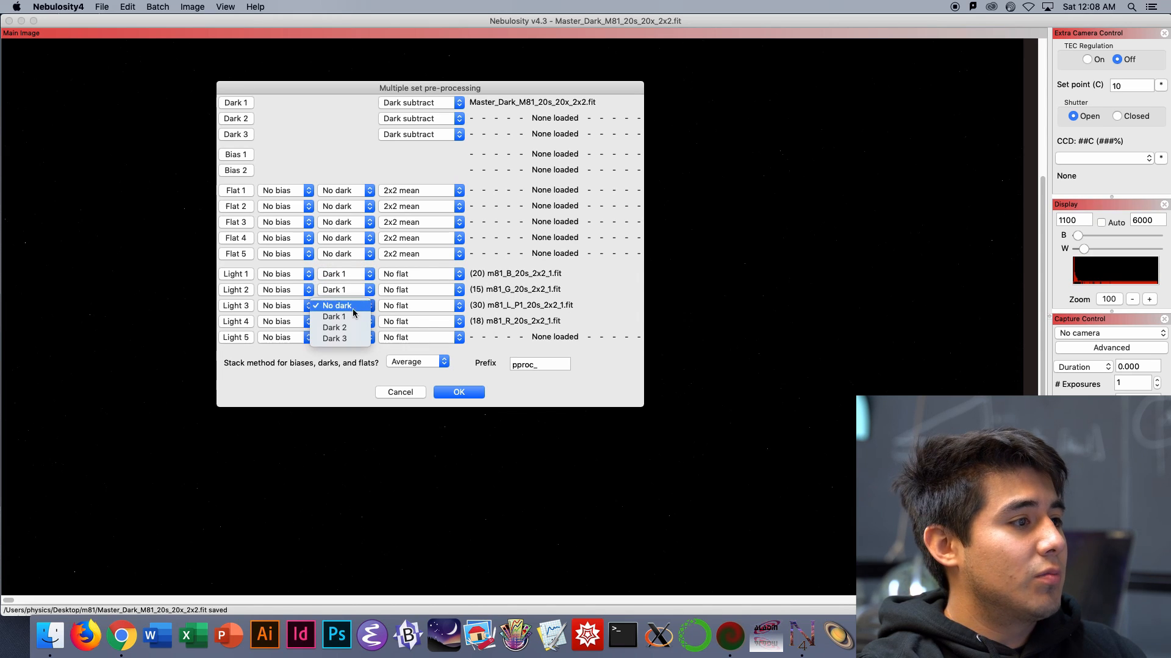
{"action": "left_click", "coordinate": [350, 317]}
{"action": "left_click", "coordinate": [353, 322]}
{"action": "left_click", "coordinate": [352, 332]}
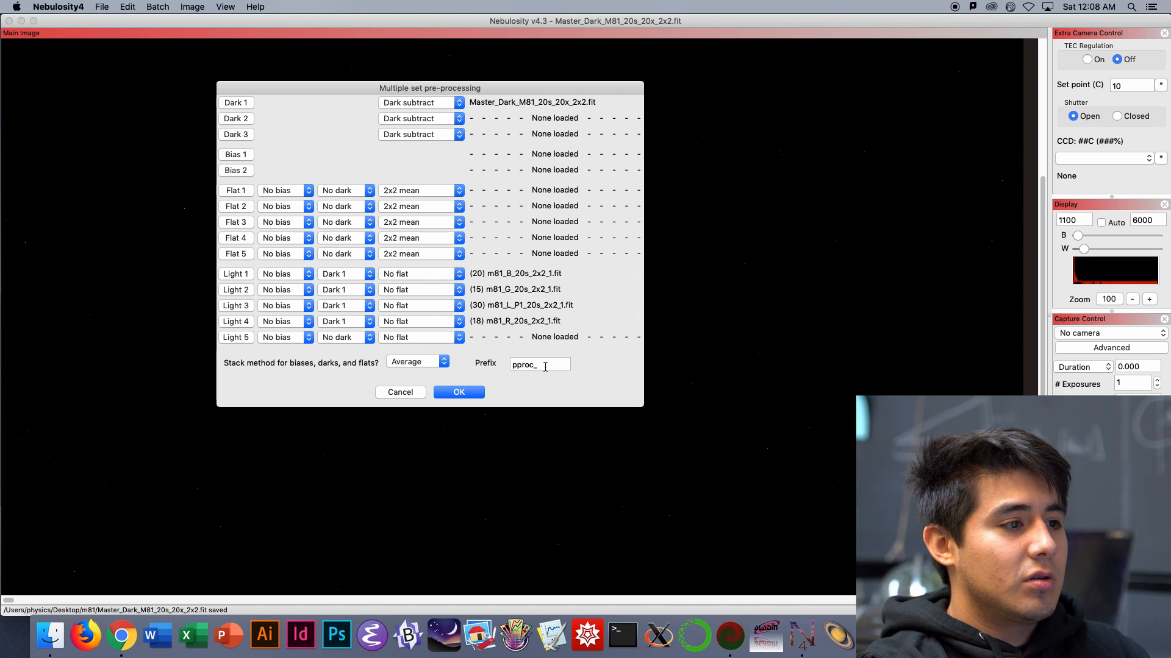
Set the output prefix to dark_sub_ and run the pre-processing of the light sets.
{"action": "left_click", "coordinate": [544, 364]}
{"action": "double_click", "coordinate": [544, 365]}
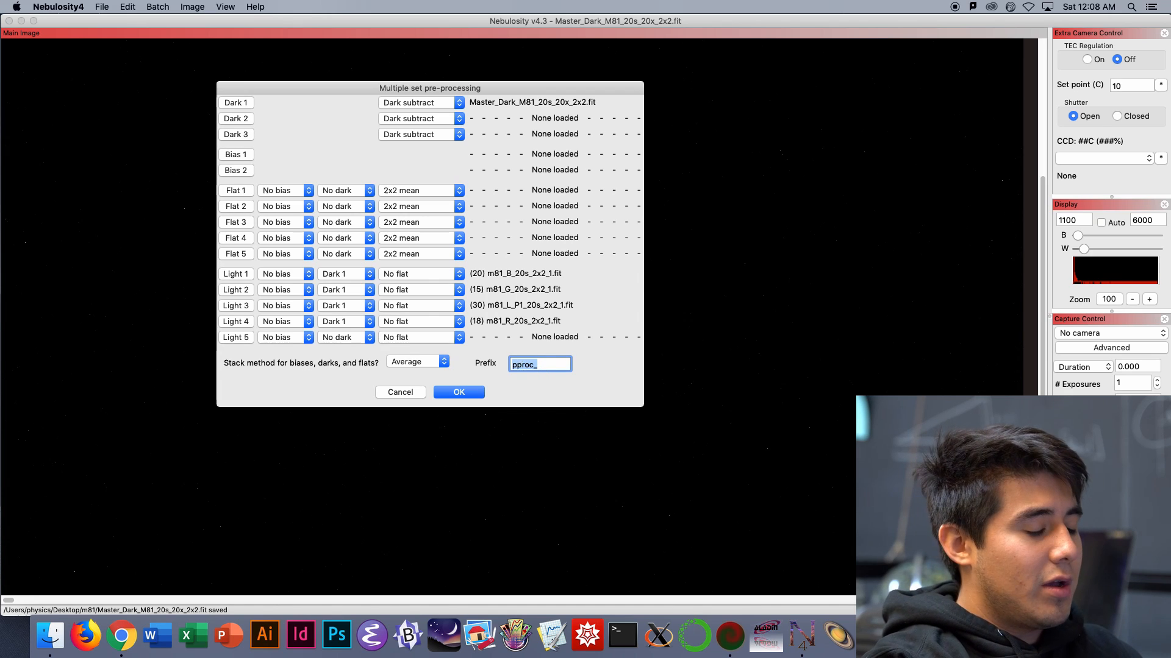
{"action": "type", "text": "dark_sub_"}
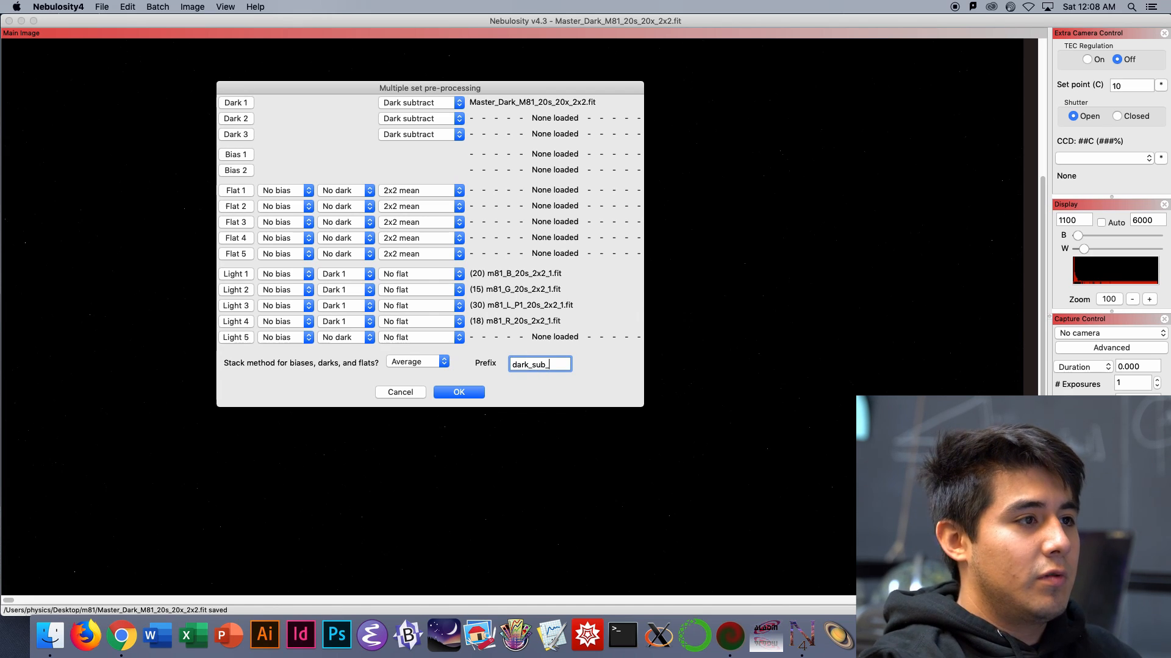
{"action": "left_click", "coordinate": [472, 394]}
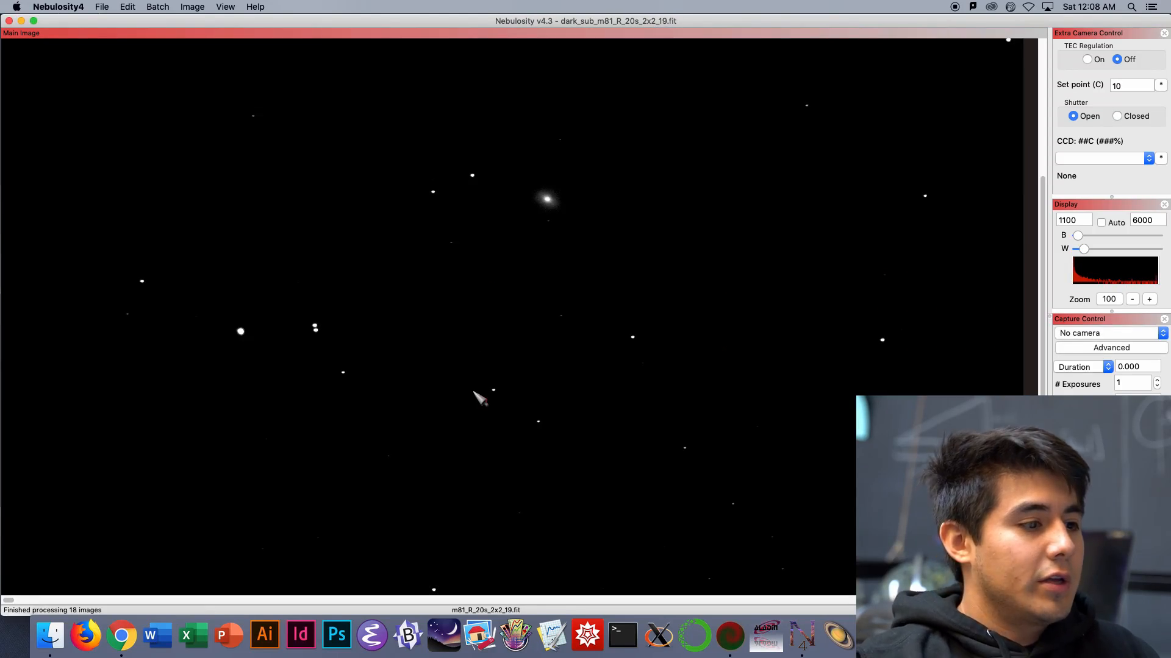
Switch to Finder and create a folder named dark_sub inside the m81 folder.
{"action": "key", "text": "super+Tab"}
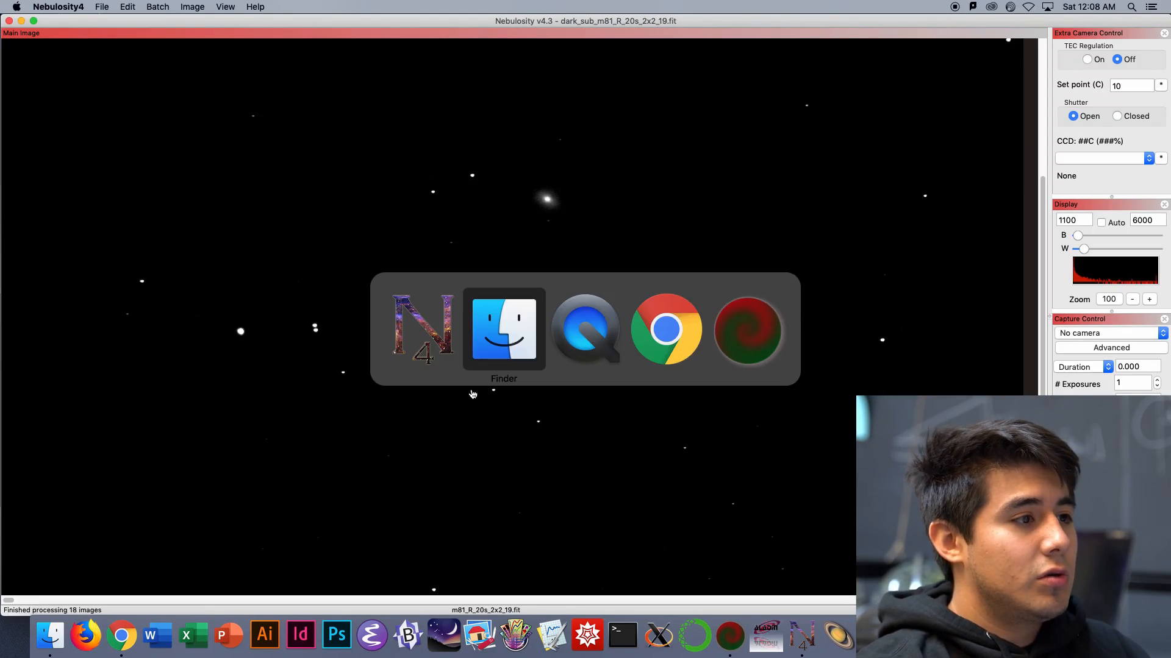
{"action": "left_click_drag", "start_coordinate": [504, 402], "coordinate": [558, 402]}
{"action": "left_click_drag", "start_coordinate": [557, 222], "coordinate": [556, 78]}
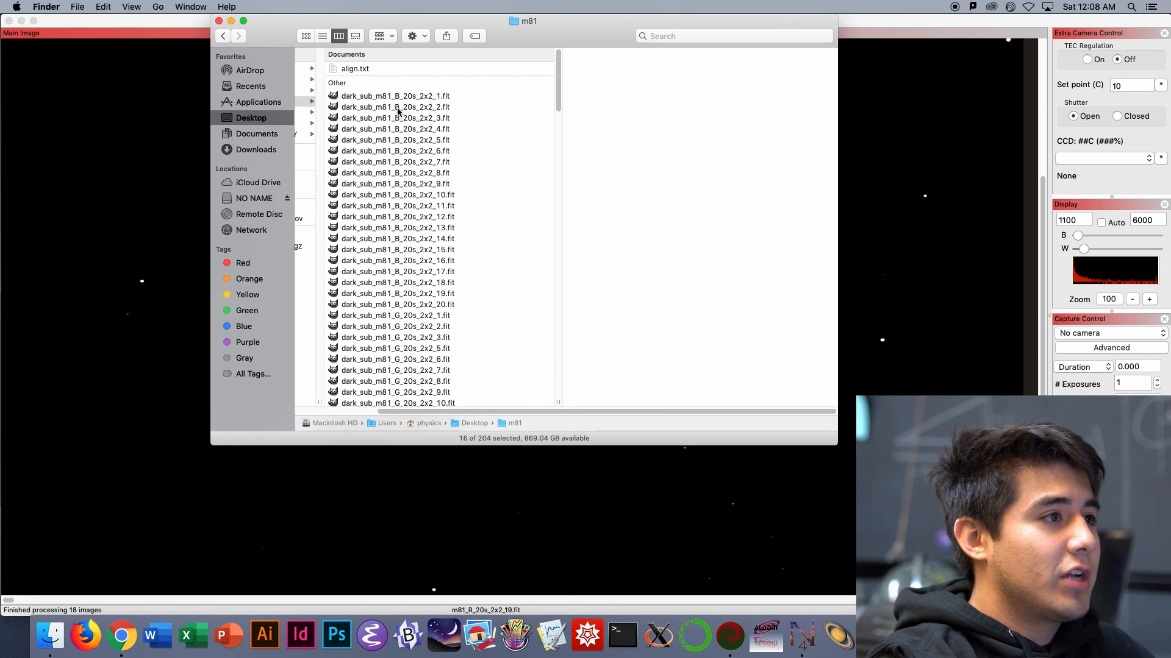
{"action": "key", "text": "shift+super+n"}
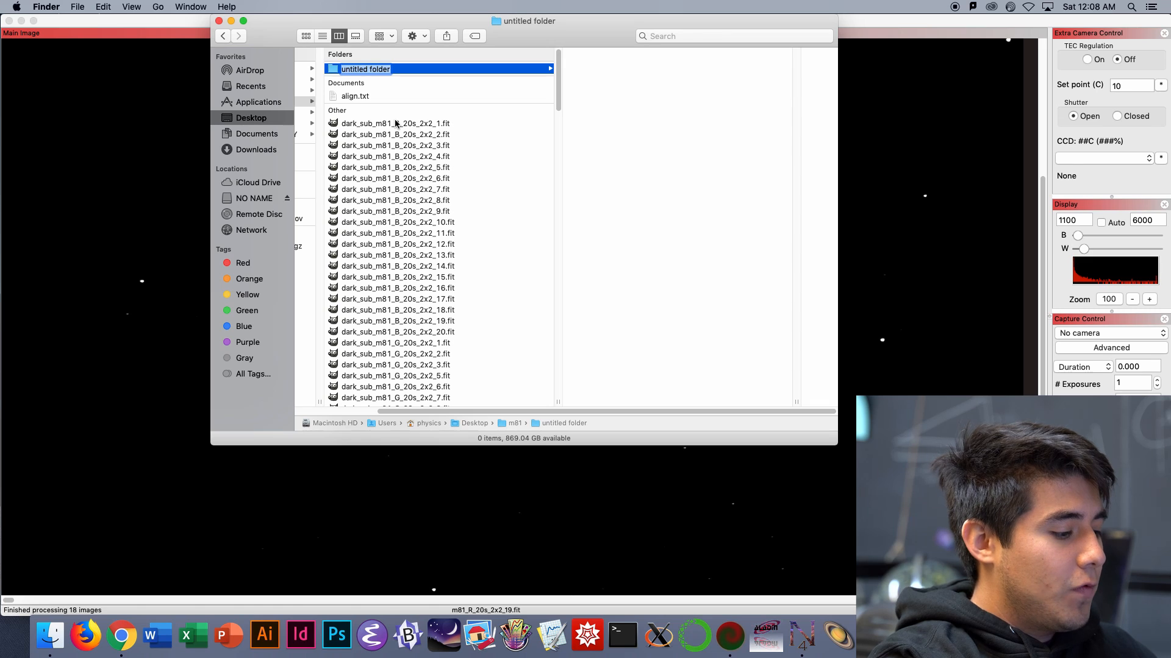
{"action": "type", "text": "dark_s"}
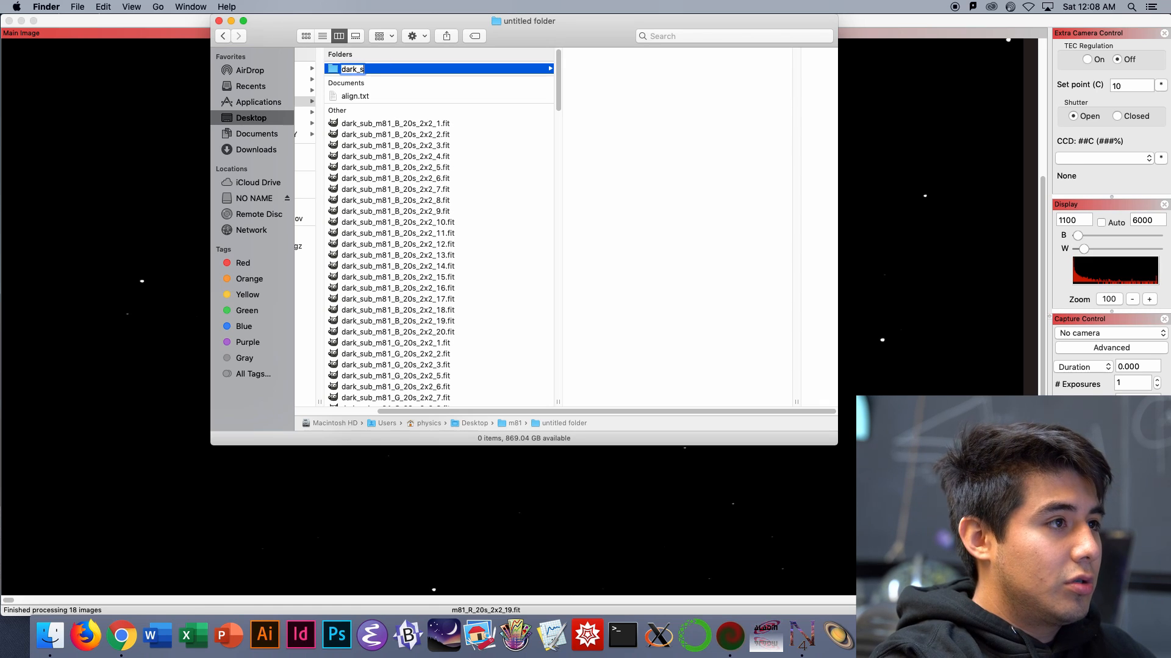
{"action": "type", "text": "ub"}
{"action": "key", "text": "Return"}
{"action": "key", "text": "shift+super+n"}
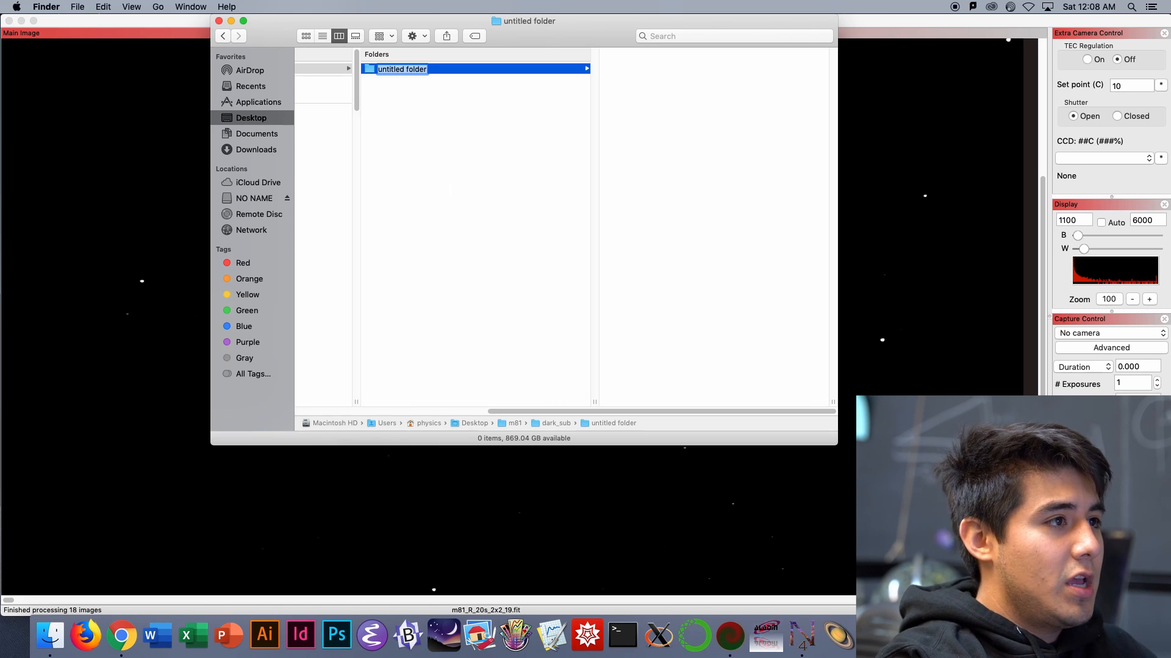
{"action": "key", "text": "Return"}
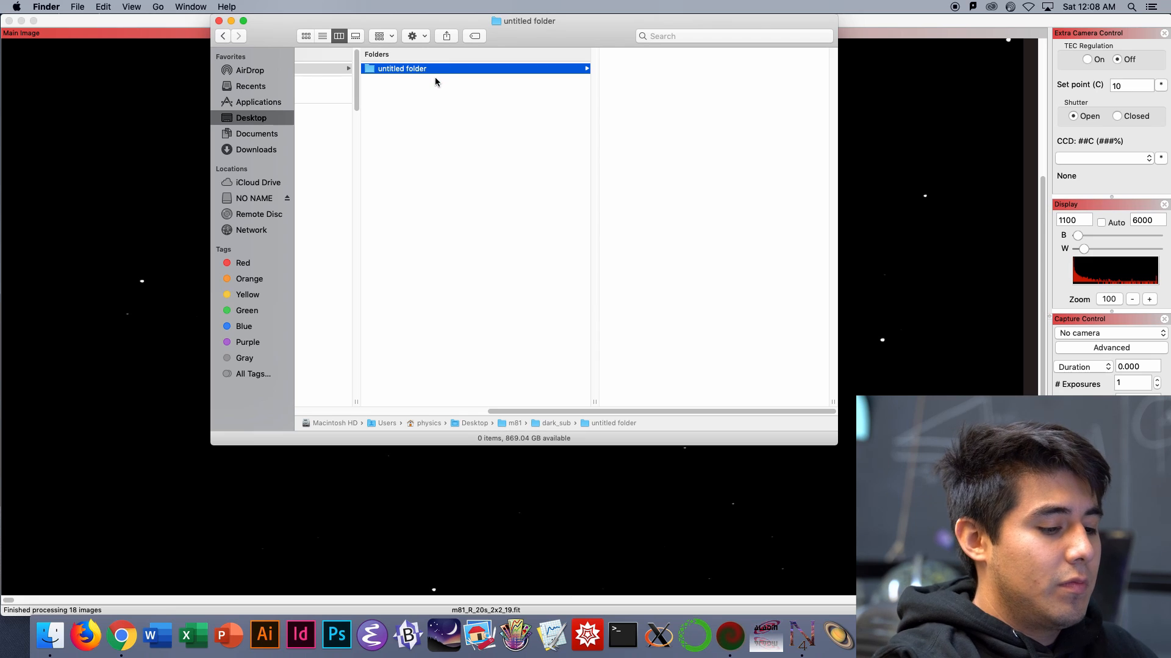
{"action": "key", "text": "super+BackSpace"}
Create another folder named raw in the m81 folder, alongside dark_sub.
{"action": "scroll", "coordinate": [523, 395], "scroll_direction": "left", "scroll_amount": 5}
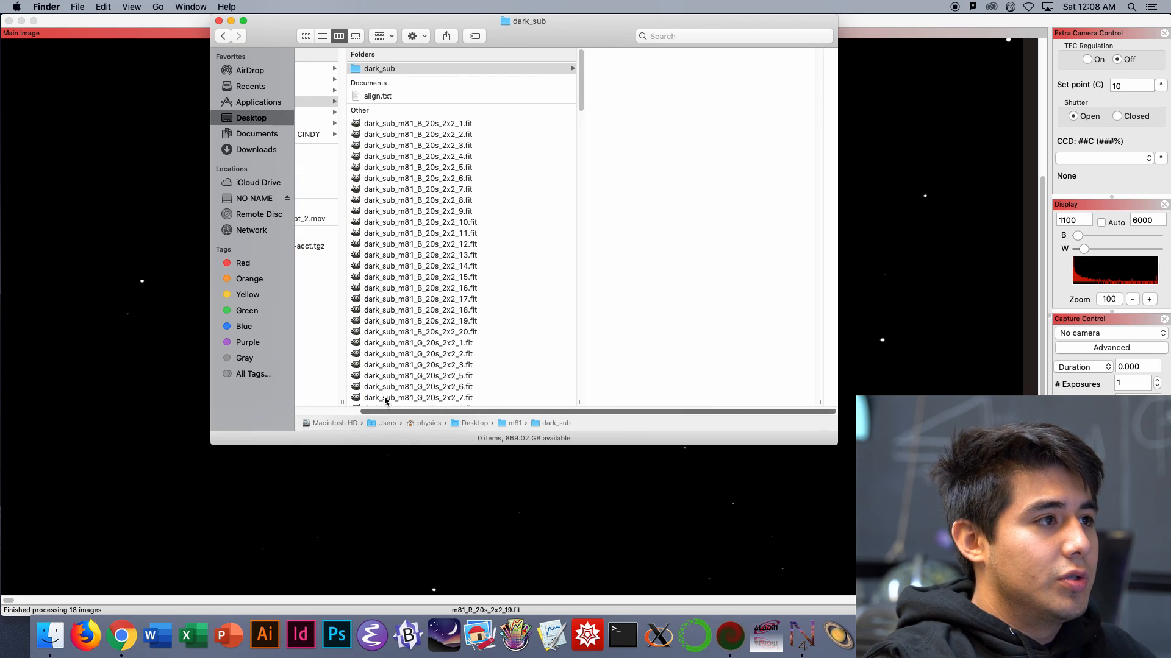
{"action": "key", "text": "Left"}
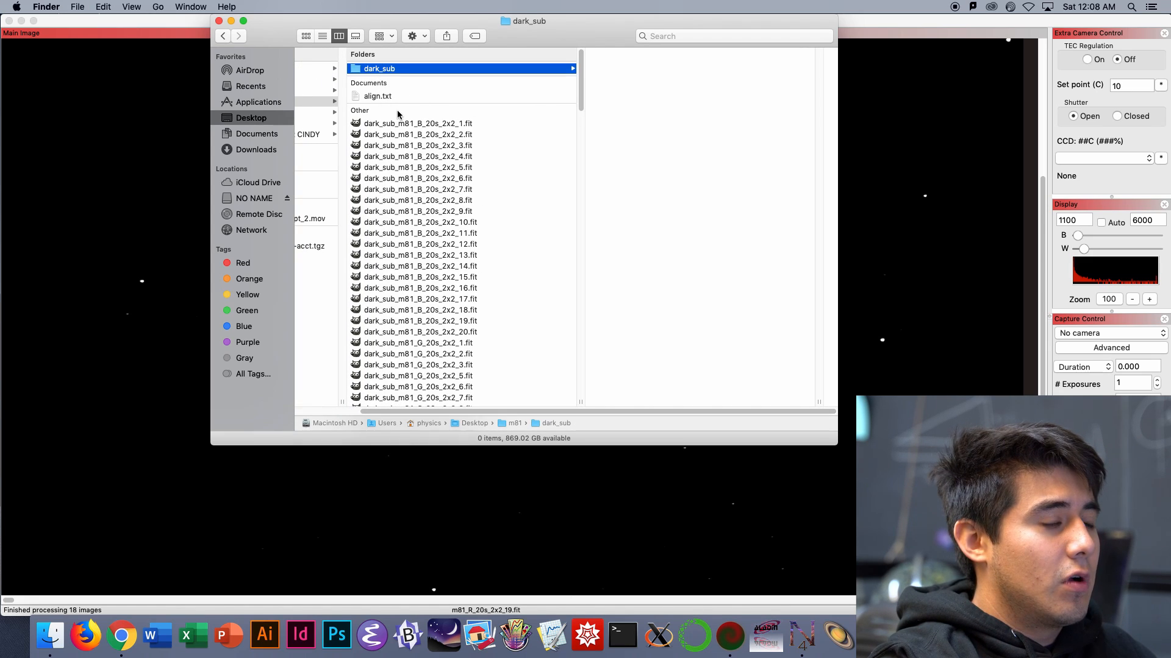
{"action": "key", "text": "shift+super+n"}
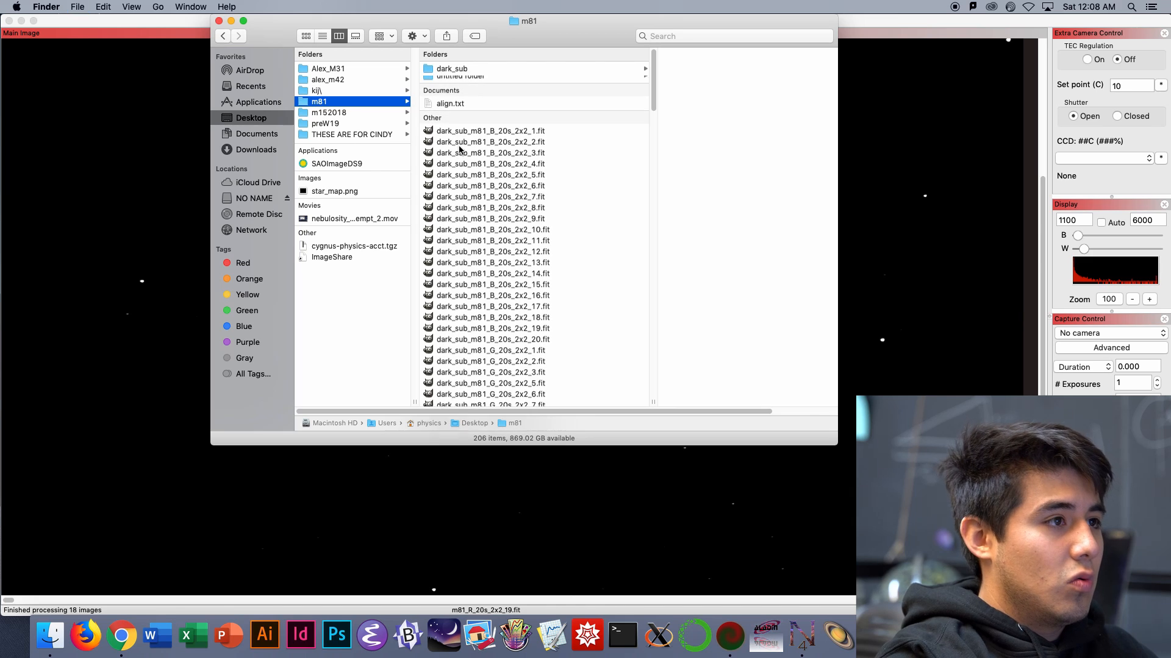
{"action": "type", "text": "raw"}
{"action": "key", "text": "Return"}
Move the files dark_sub_m81_B_20s_2x2_1.fit through dark_sub_m81_R_20s_2x2_19.fit into the dark_sub folder.
{"action": "left_click", "coordinate": [426, 139]}
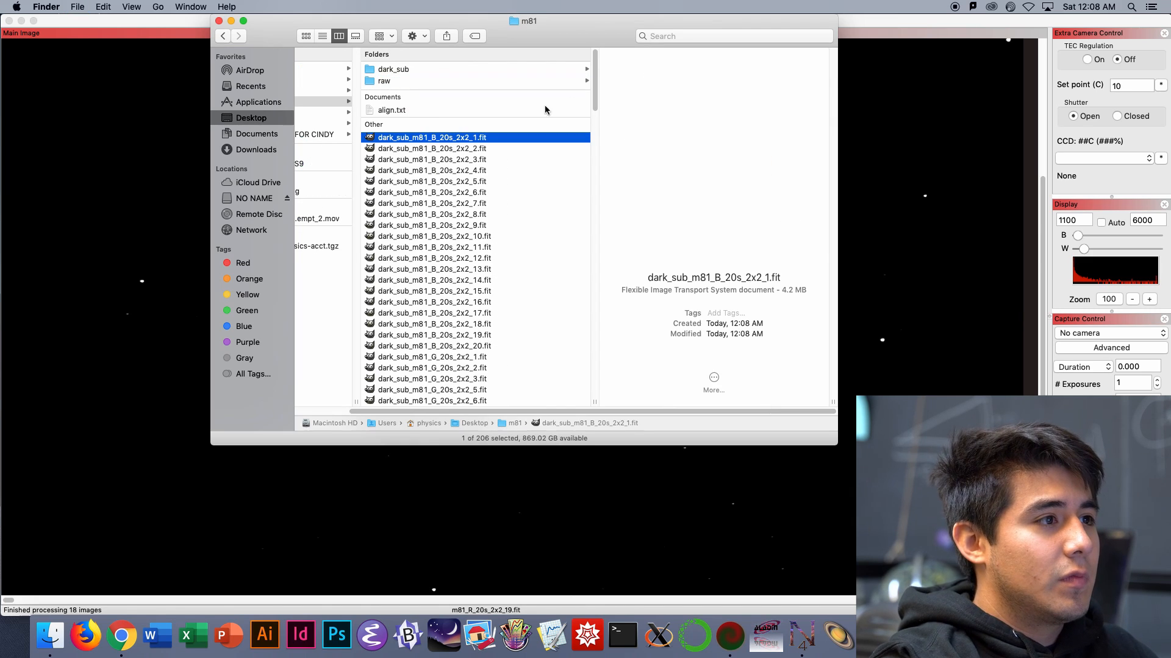
{"action": "left_click_drag", "start_coordinate": [598, 93], "coordinate": [597, 193]}
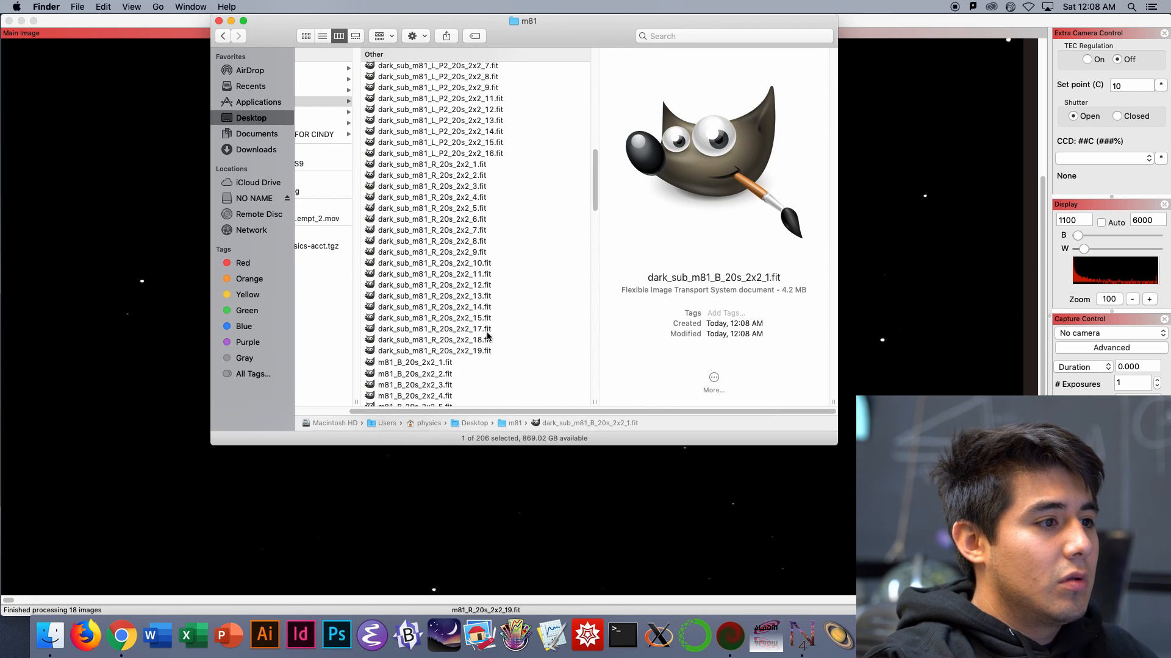
{"action": "left_click", "coordinate": [482, 352]}
{"action": "scroll", "coordinate": [494, 332], "scroll_direction": "up", "scroll_amount": 15}
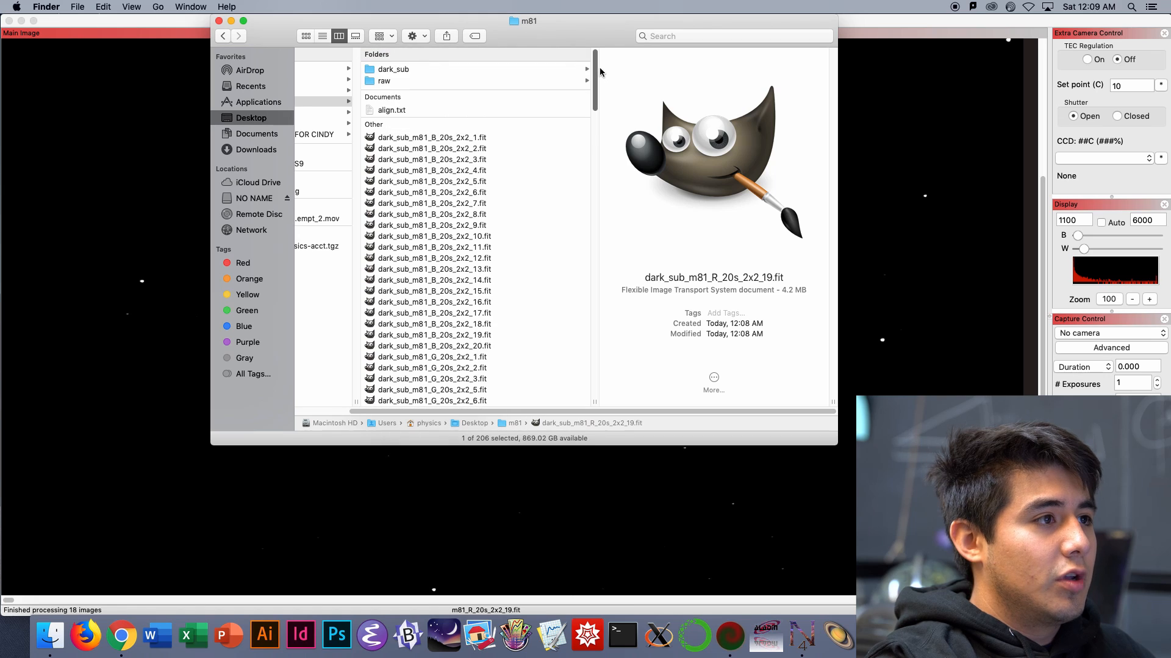
{"action": "left_click", "coordinate": [436, 139], "text": "shift"}
{"action": "left_click_drag", "start_coordinate": [436, 140], "coordinate": [401, 74]}
Move the original frames m81_B_20s_2x2_1.fit through m81_R_20s_2x2_19.fit into the raw folder.
{"action": "left_click_drag", "start_coordinate": [596, 250], "coordinate": [596, 86]}
{"action": "left_click", "coordinate": [430, 268]}
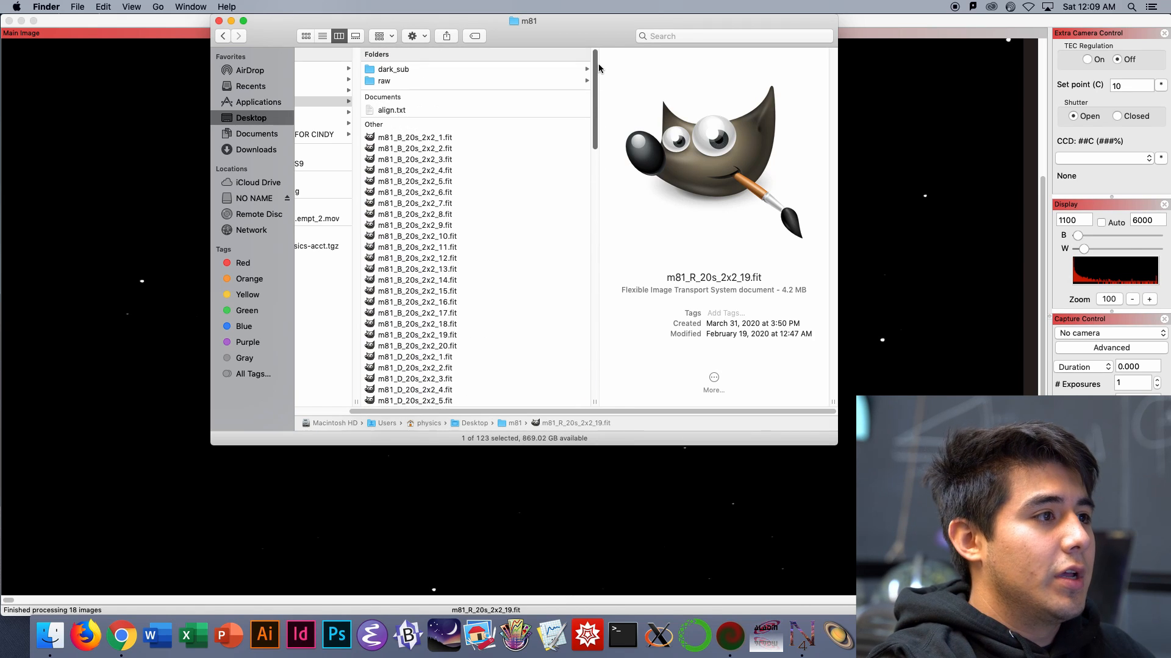
{"action": "left_click", "coordinate": [395, 141], "text": "shift"}
{"action": "left_click_drag", "start_coordinate": [393, 141], "coordinate": [385, 87]}
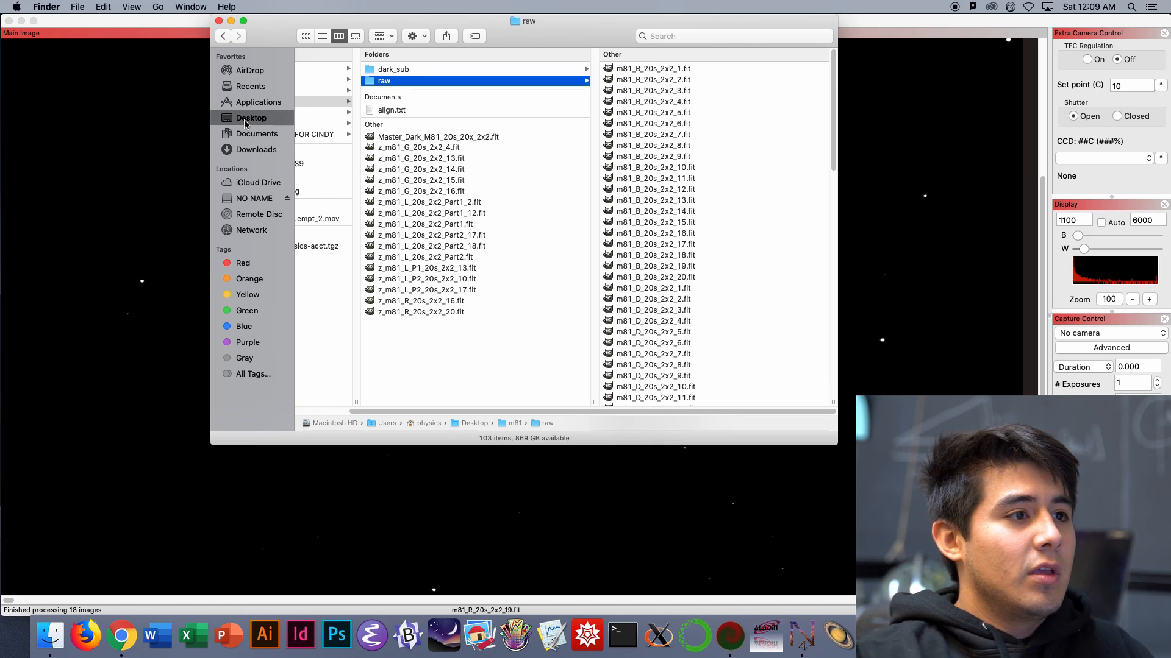
Return to Nebulosity and start Align and Combine Images with Save stack output, Translation alignment, adaptive 16-bit scaling and Fine-tune star location.
{"action": "left_click", "coordinate": [130, 154]}
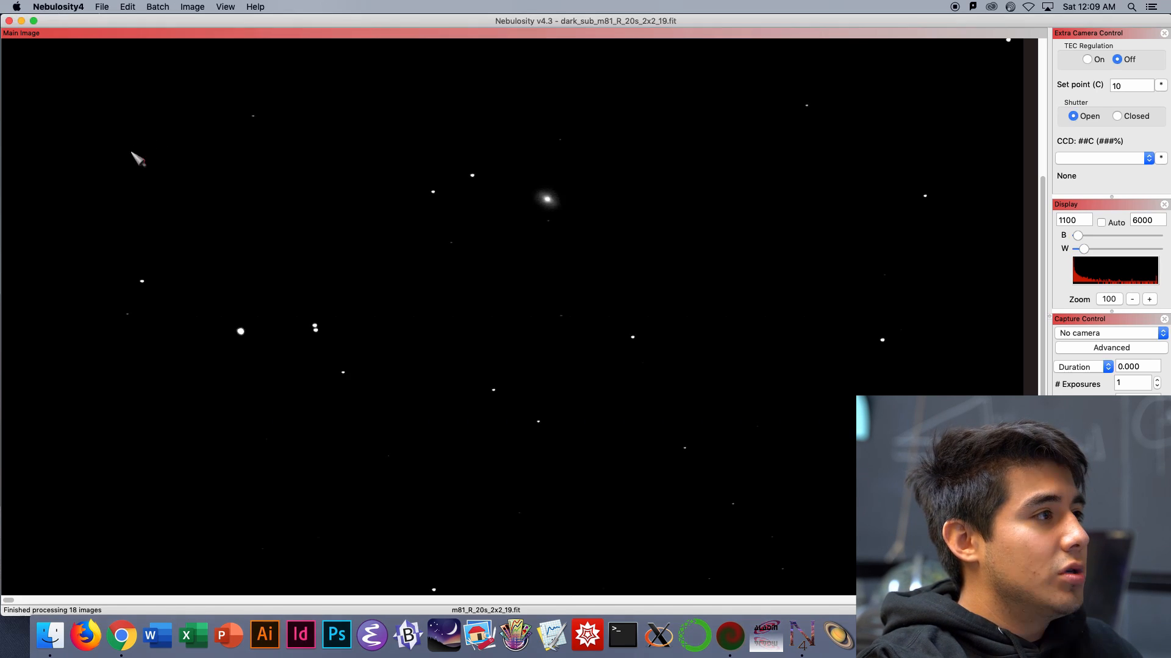
{"action": "left_click", "coordinate": [155, 8]}
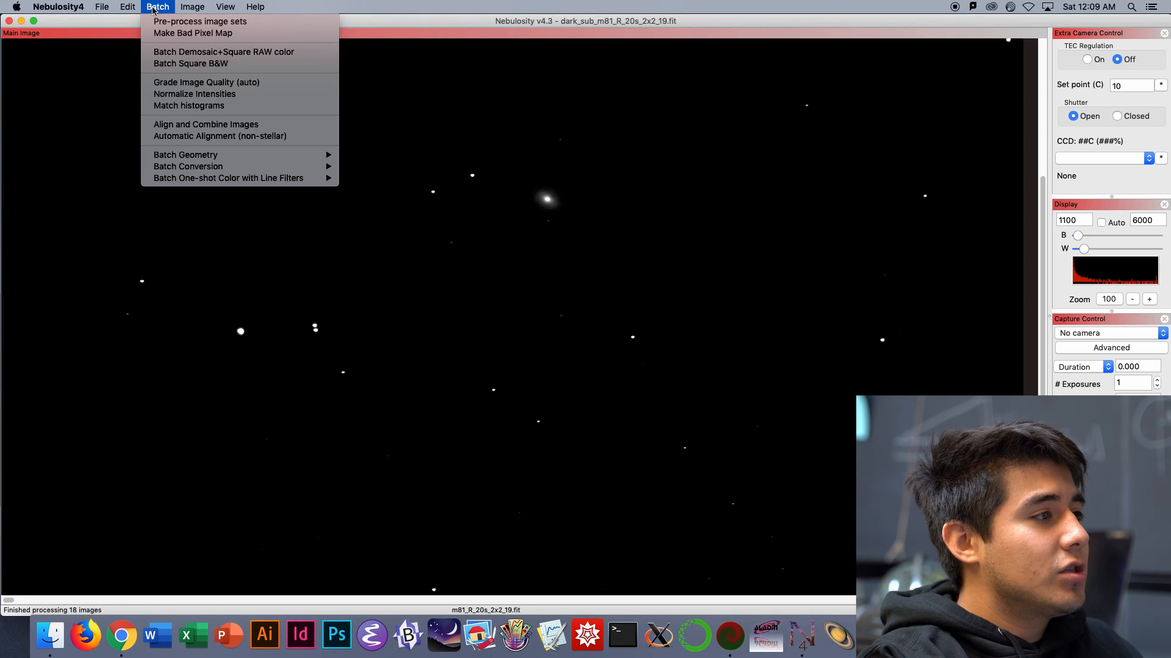
{"action": "left_click", "coordinate": [171, 127]}
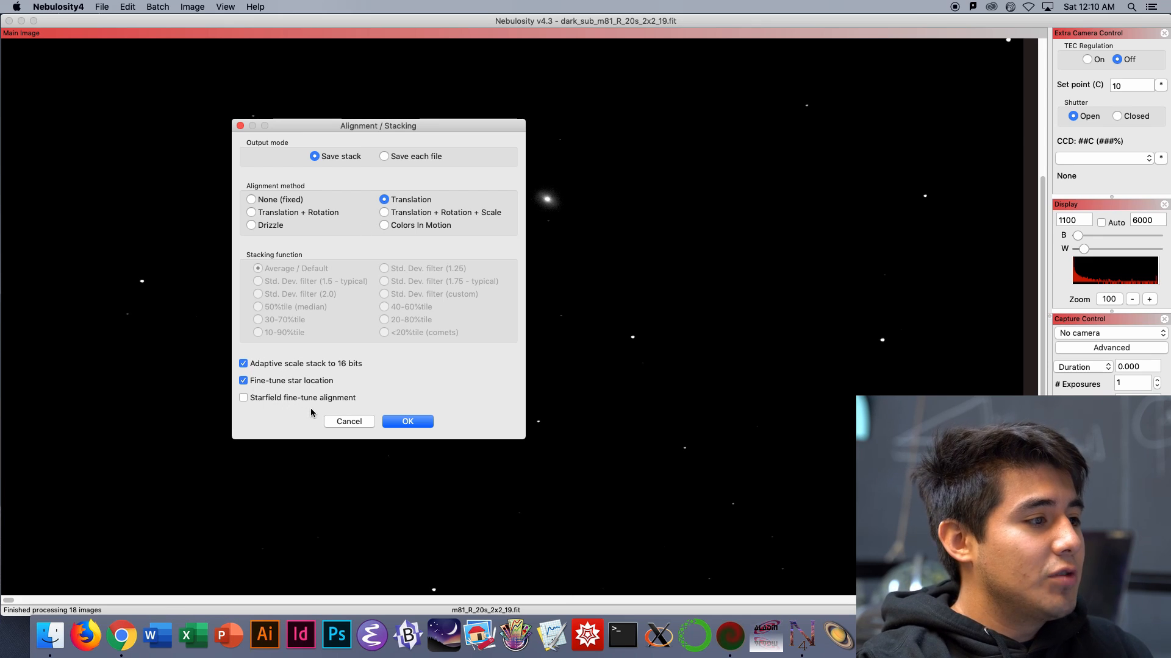
{"action": "left_click", "coordinate": [405, 424]}
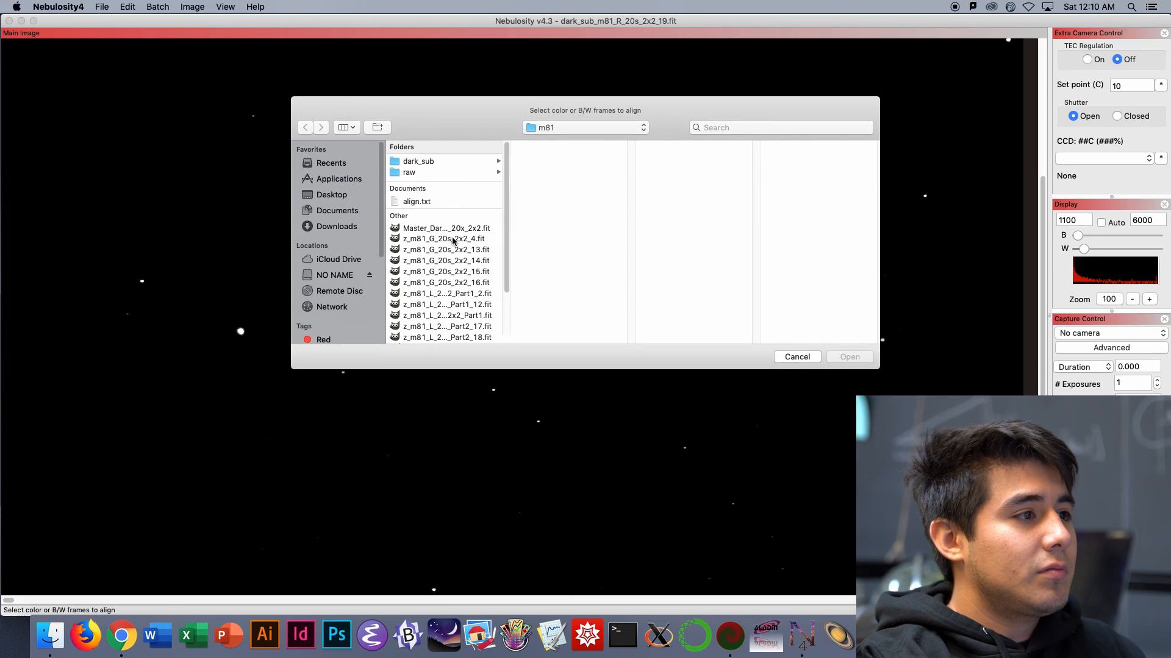
Load the frames dark_sub_m81_B_20s_2x2_1.fit through dark_sub_m81_B_20s_2x2_20.fit from the dark_sub folder for alignment.
{"action": "left_click", "coordinate": [426, 164]}
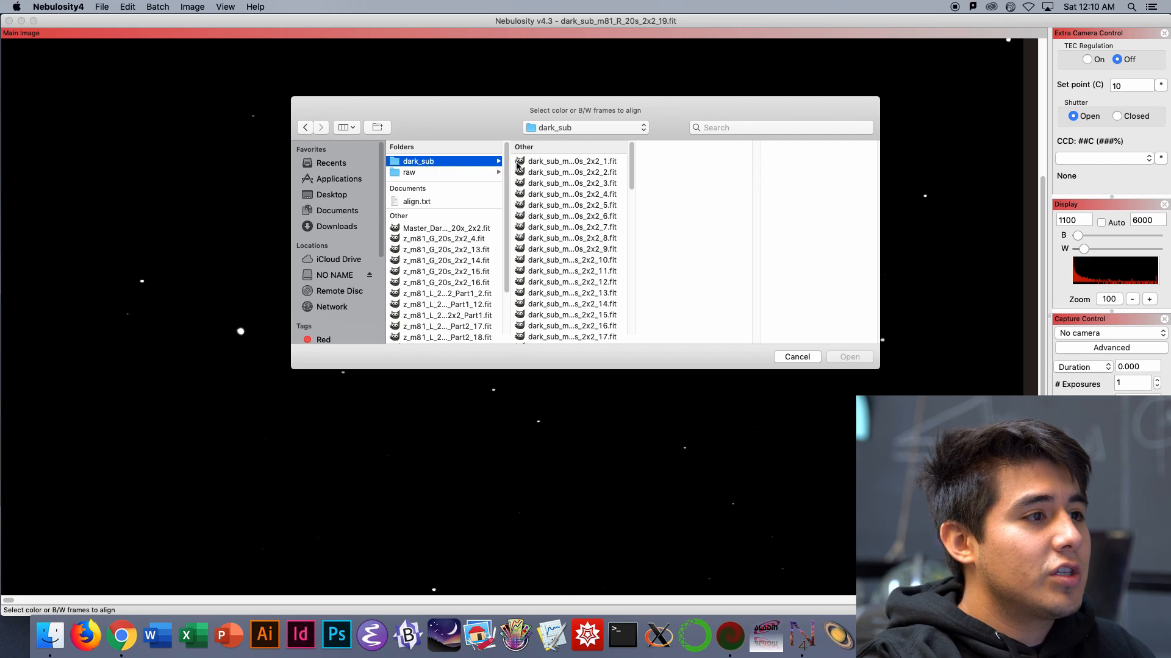
{"action": "left_click_drag", "start_coordinate": [632, 338], "coordinate": [696, 305]}
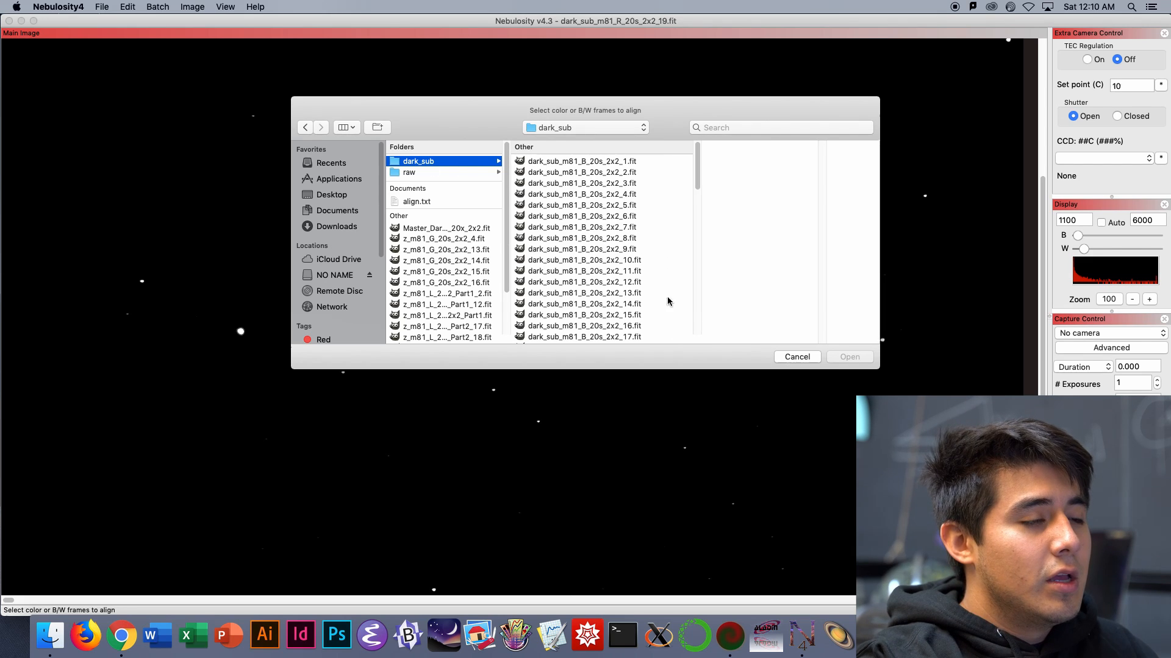
{"action": "left_click", "coordinate": [582, 163]}
{"action": "left_click_drag", "start_coordinate": [697, 177], "coordinate": [700, 199]}
{"action": "left_click", "coordinate": [597, 243], "text": "shift"}
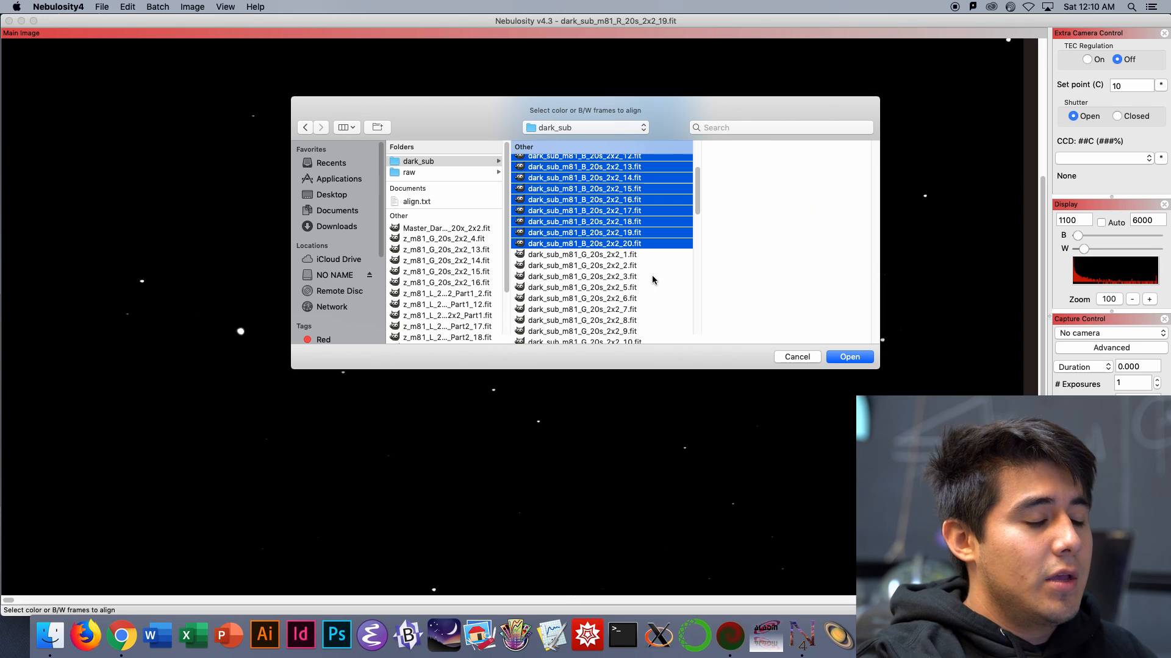
{"action": "left_click", "coordinate": [851, 358]}
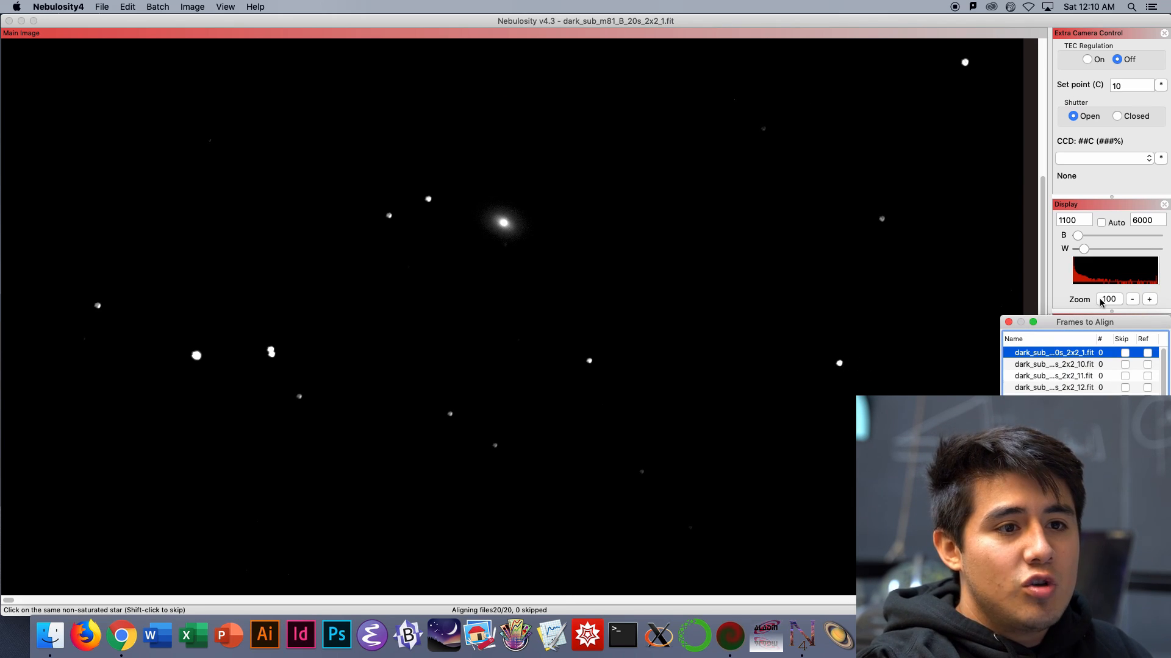
Turn on automatic display scaling and mark the same non-saturated star just below the galaxy in the first two B frames.
{"action": "left_click", "coordinate": [1133, 299]}
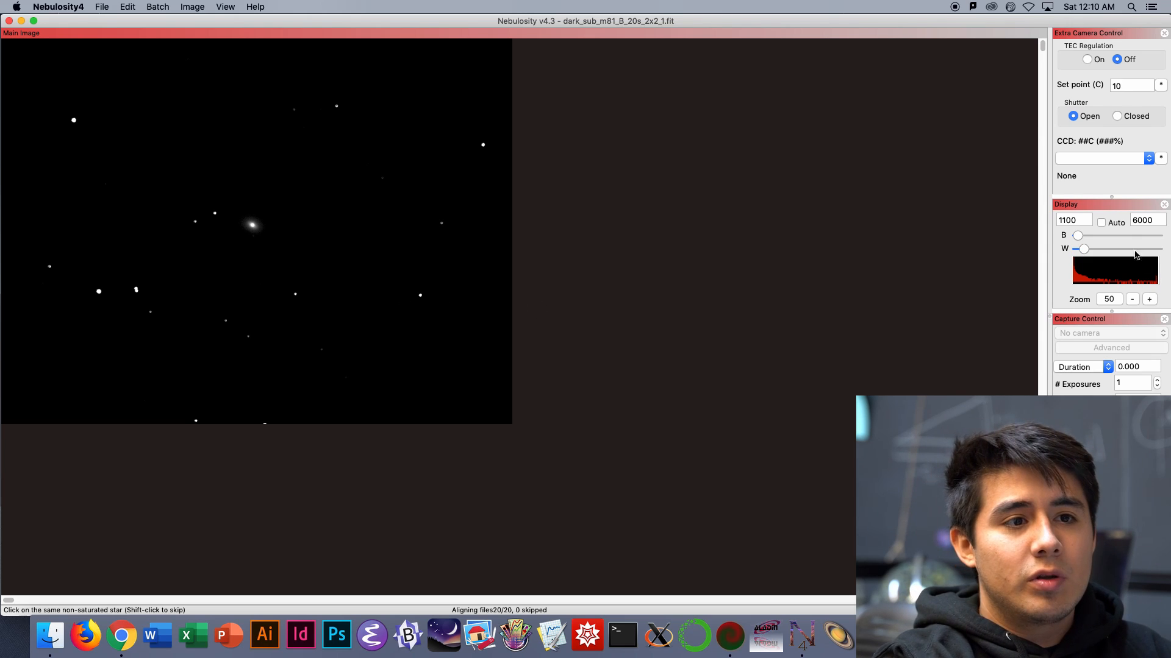
{"action": "left_click", "coordinate": [1102, 223]}
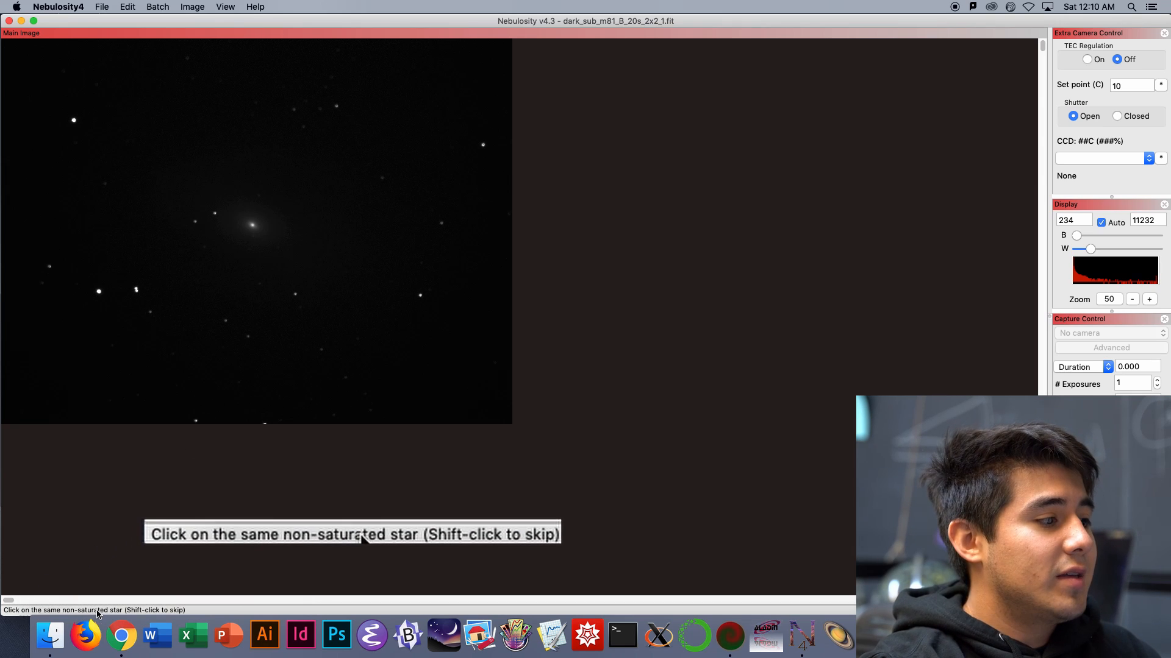
{"action": "left_click", "coordinate": [296, 294]}
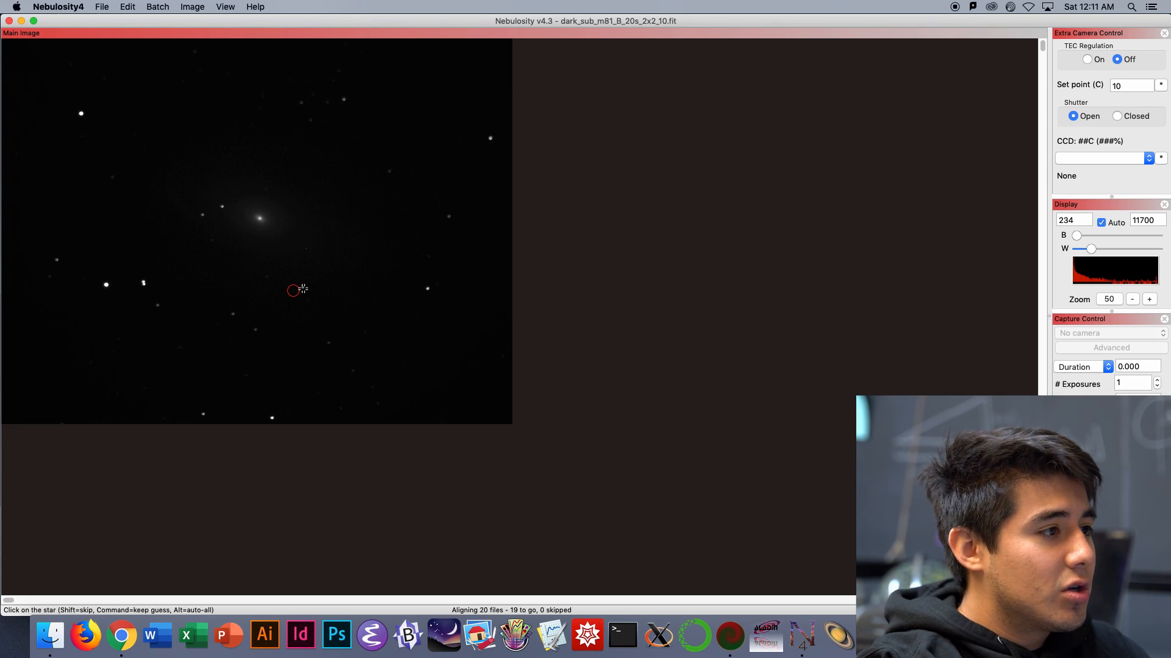
{"action": "left_click", "coordinate": [303, 288]}
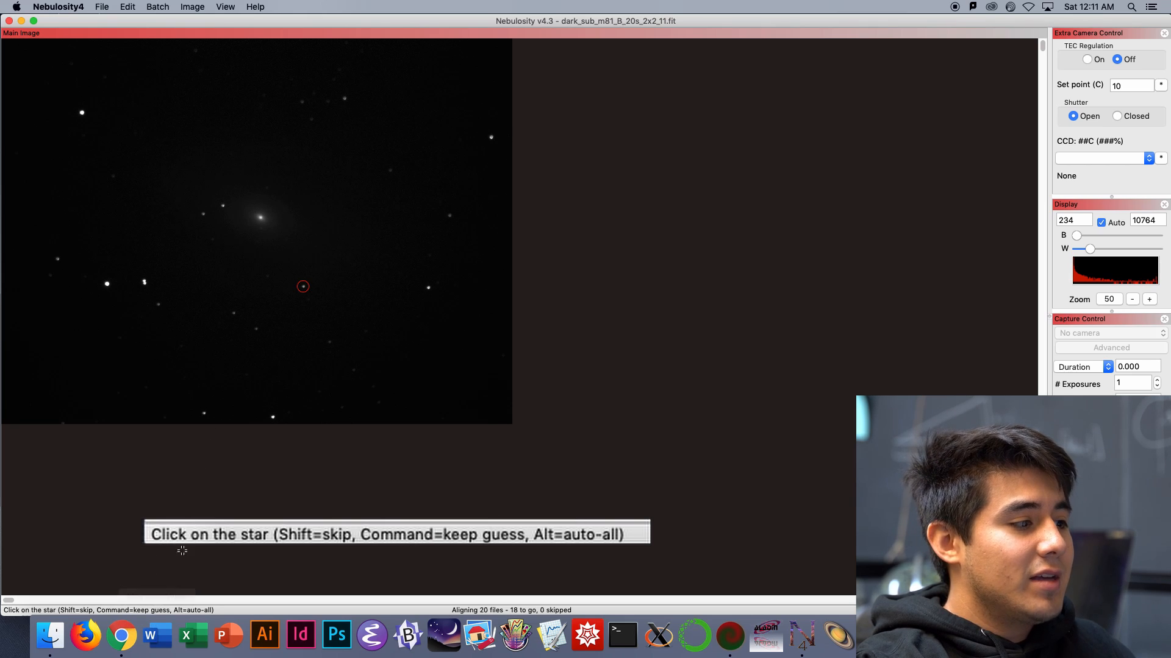
Keep the guessed star position in each remaining B frame until the whole set is aligned.
{"action": "left_click", "coordinate": [296, 353], "text": "super"}
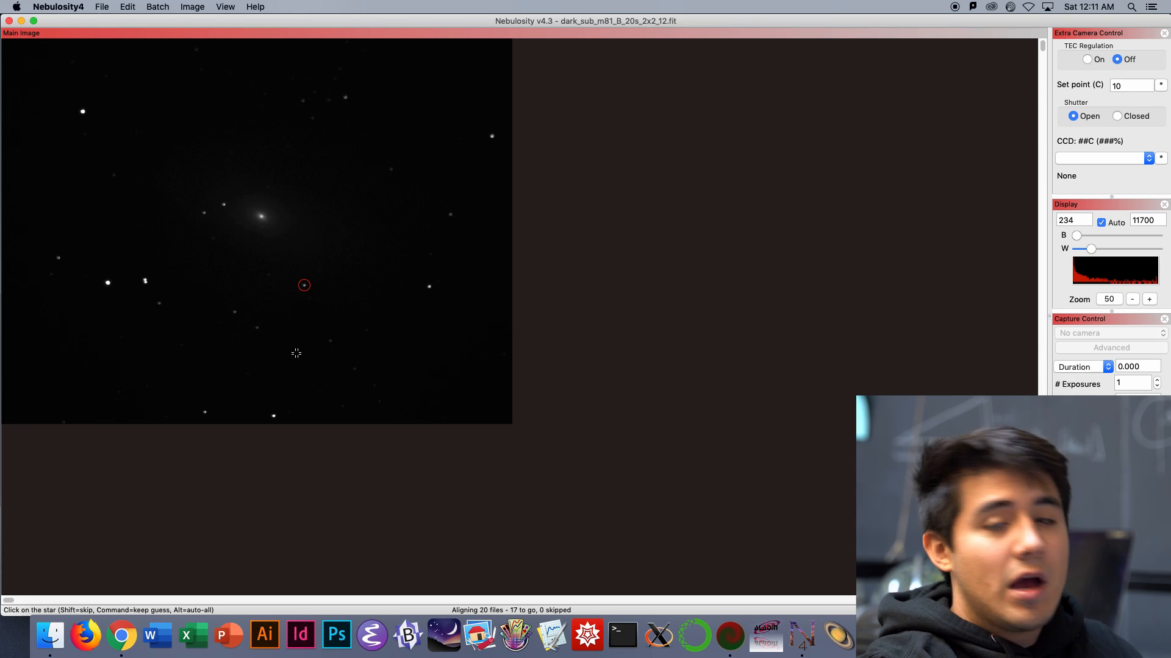
{"action": "left_click", "coordinate": [296, 353], "text": "super"}
{"action": "left_click", "coordinate": [297, 352], "text": "super"}
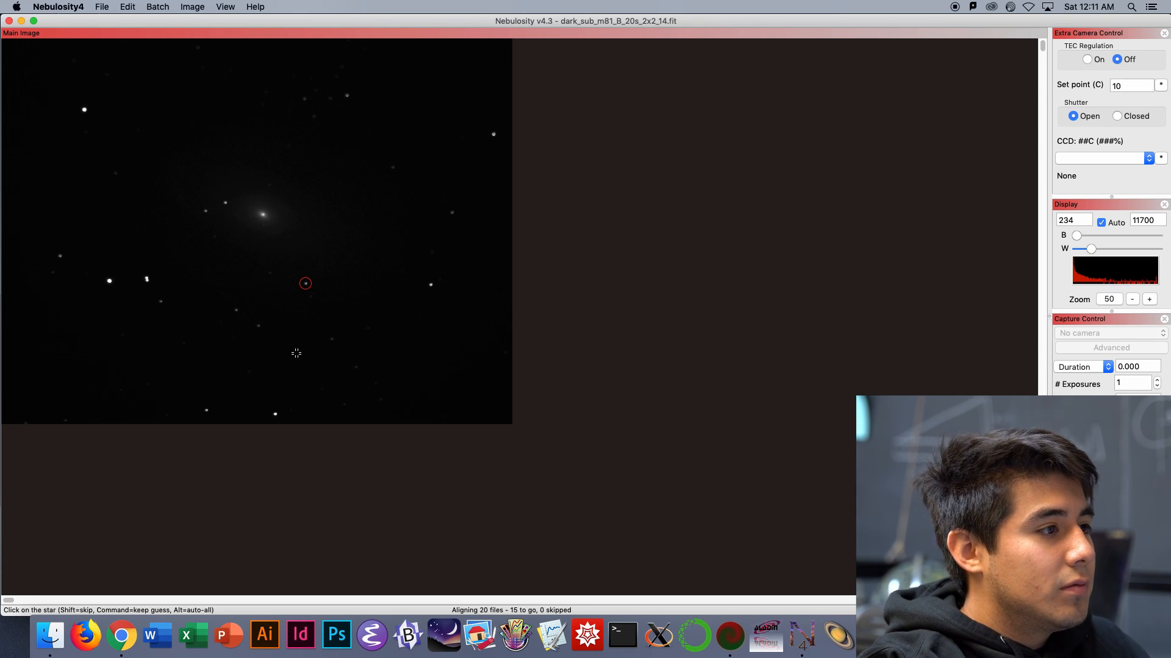
{"action": "left_click", "coordinate": [297, 350], "text": "super"}
{"action": "left_click", "coordinate": [297, 350], "text": "super"}
{"action": "left_click", "coordinate": [296, 317], "text": "super"}
{"action": "left_click", "coordinate": [296, 293], "text": "super"}
{"action": "left_click", "coordinate": [305, 299], "text": "super"}
{"action": "left_click", "coordinate": [313, 306], "text": "super"}
{"action": "left_click", "coordinate": [297, 292]}
{"action": "left_click", "coordinate": [301, 337], "text": "super"}
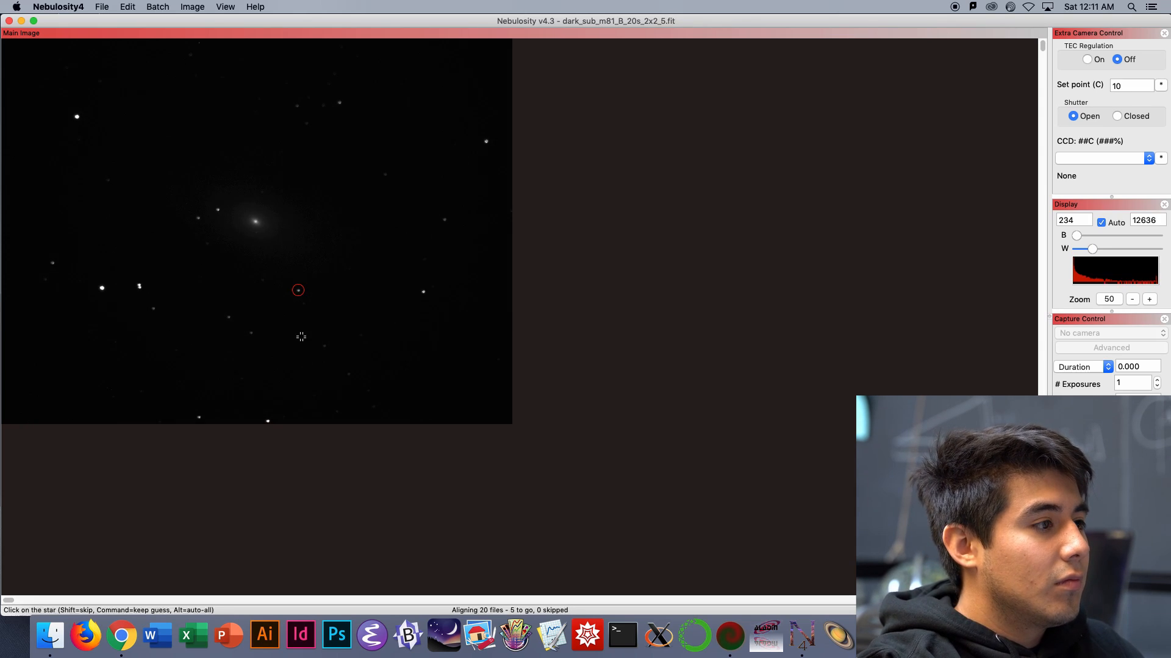
{"action": "left_click", "coordinate": [301, 337], "text": "super"}
{"action": "left_click", "coordinate": [301, 336], "text": "super"}
{"action": "left_click", "coordinate": [301, 337], "text": "super"}
{"action": "left_click", "coordinate": [301, 337], "text": "super"}
{"action": "left_click", "coordinate": [300, 337], "text": "super"}
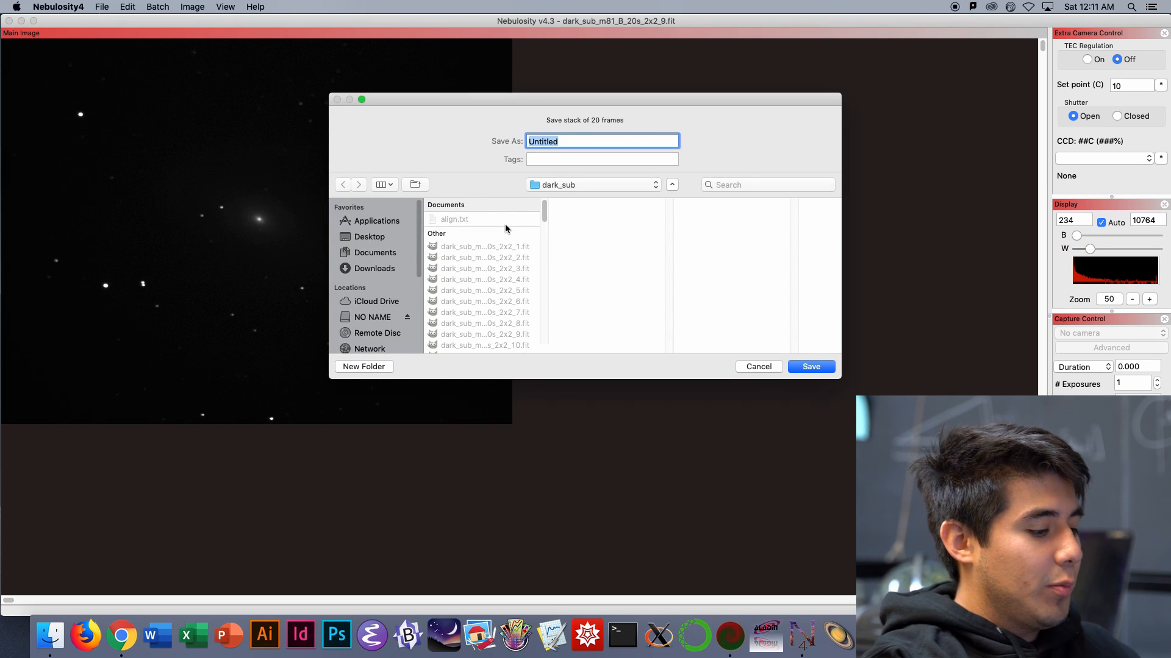
Save the B stack as stacked_m81_B_20s_20x_2x2 in a new folder named stacked inside dark_sub.
{"action": "key", "text": "super+shift+n"}
{"action": "type", "text": "stacked"}
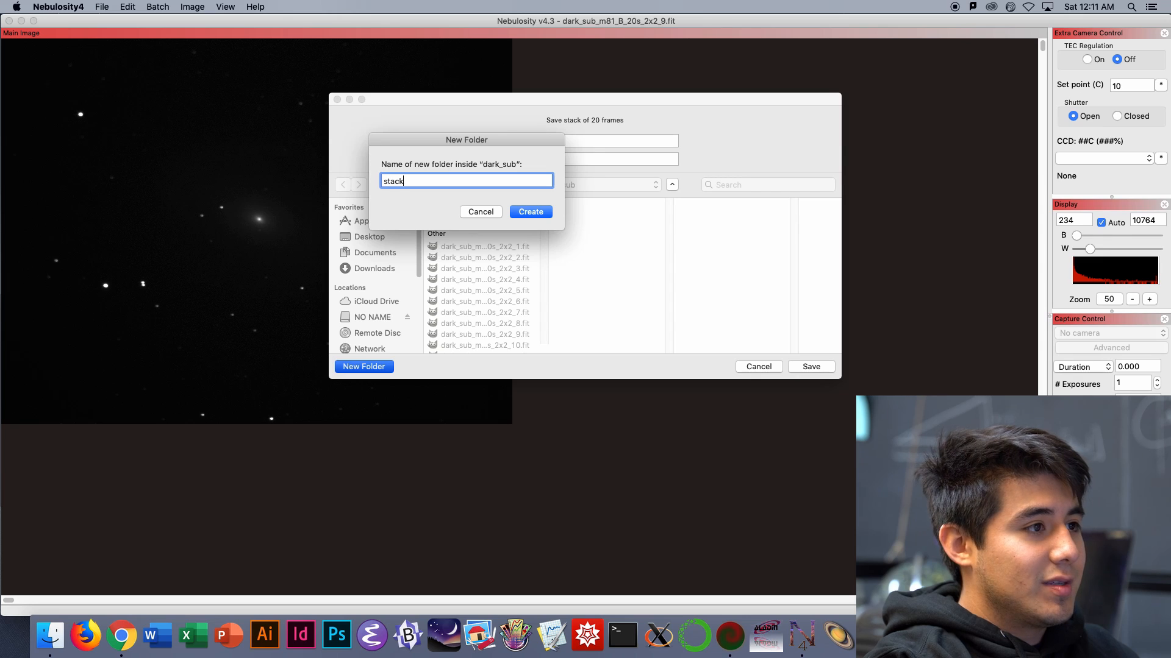
{"action": "key", "text": "Return"}
{"action": "type", "text": "stacked_m81_B"}
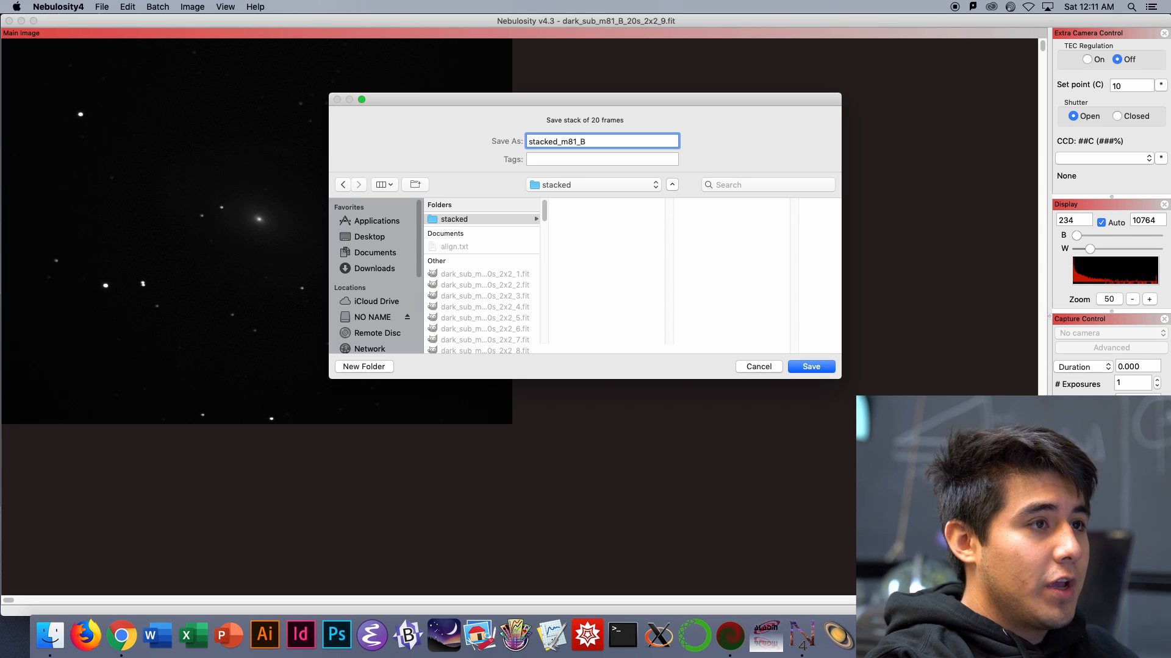
{"action": "type", "text": "_20s_20x_2x2"}
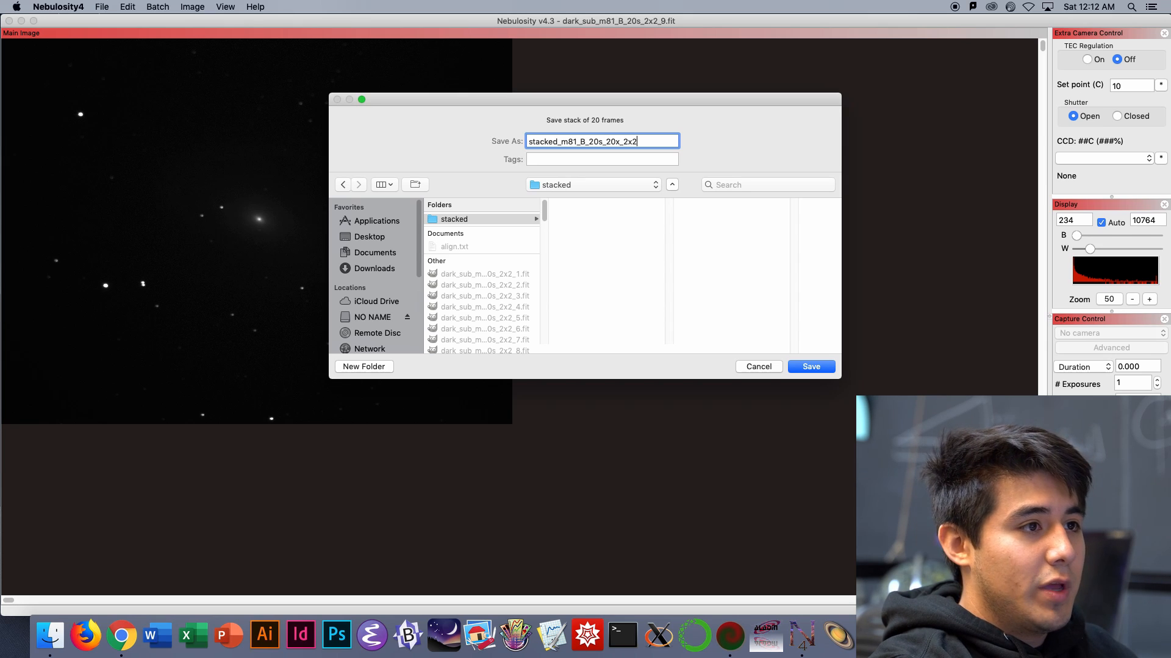
{"action": "key", "text": "Return"}
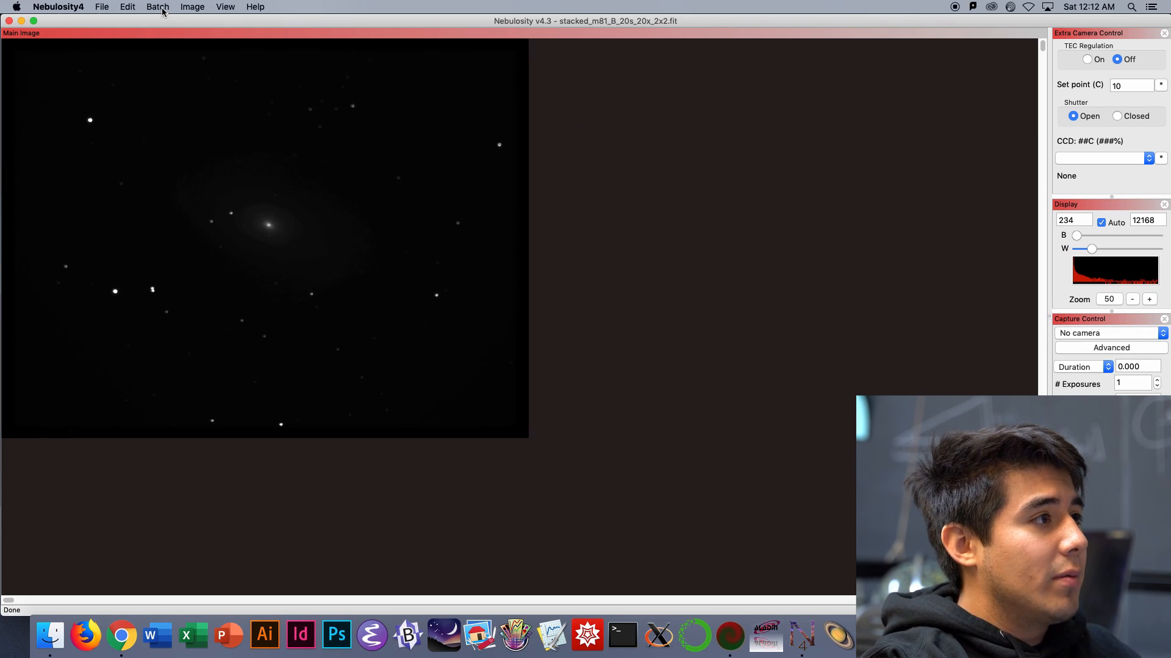
Start Align and Combine Images with the same settings and load all the dark_sub_m81_G frames, from 2x2_1.fit through 2x2_20.fit.
{"action": "left_click", "coordinate": [163, 10]}
{"action": "left_click", "coordinate": [199, 128]}
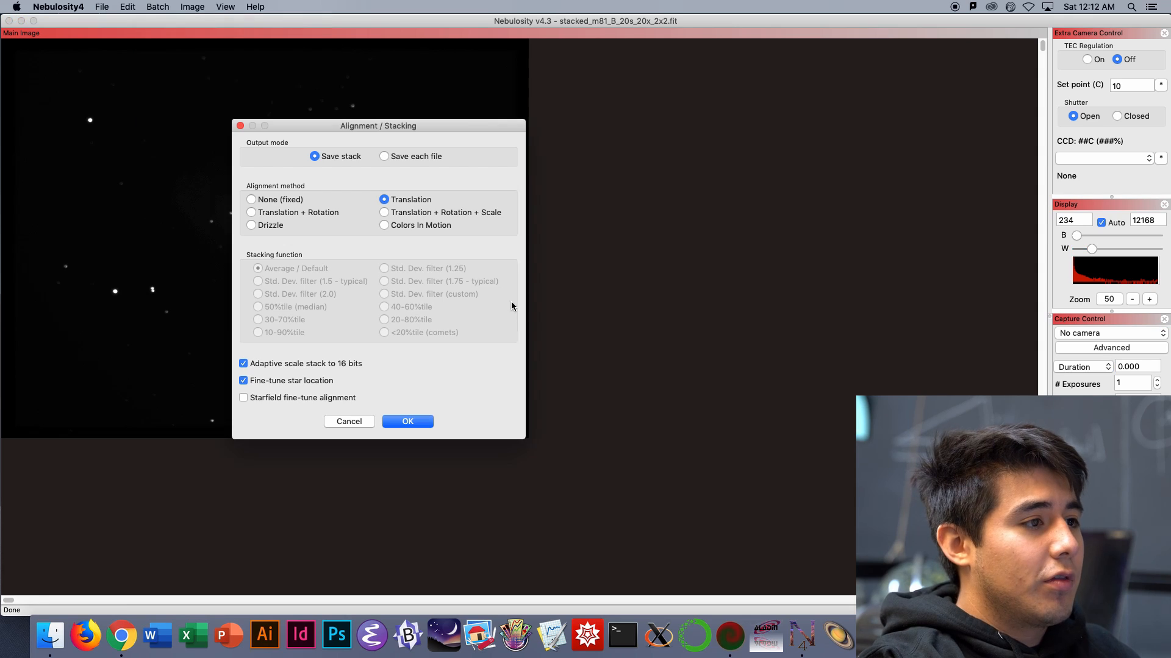
{"action": "left_click", "coordinate": [404, 423]}
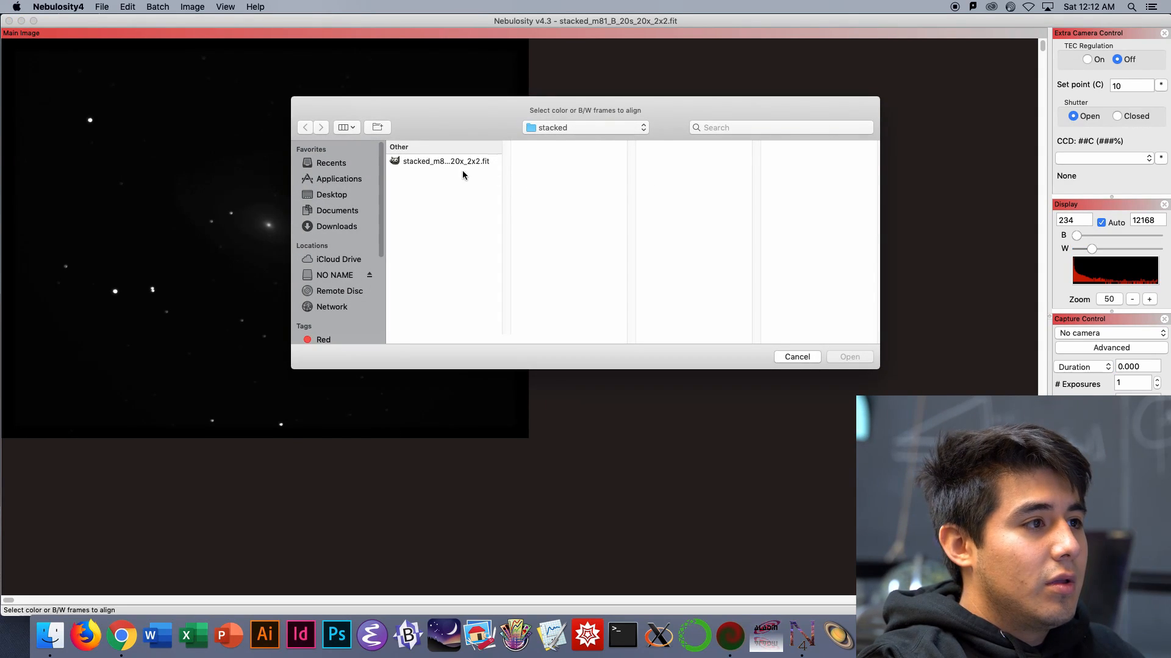
{"action": "left_click", "coordinate": [554, 128]}
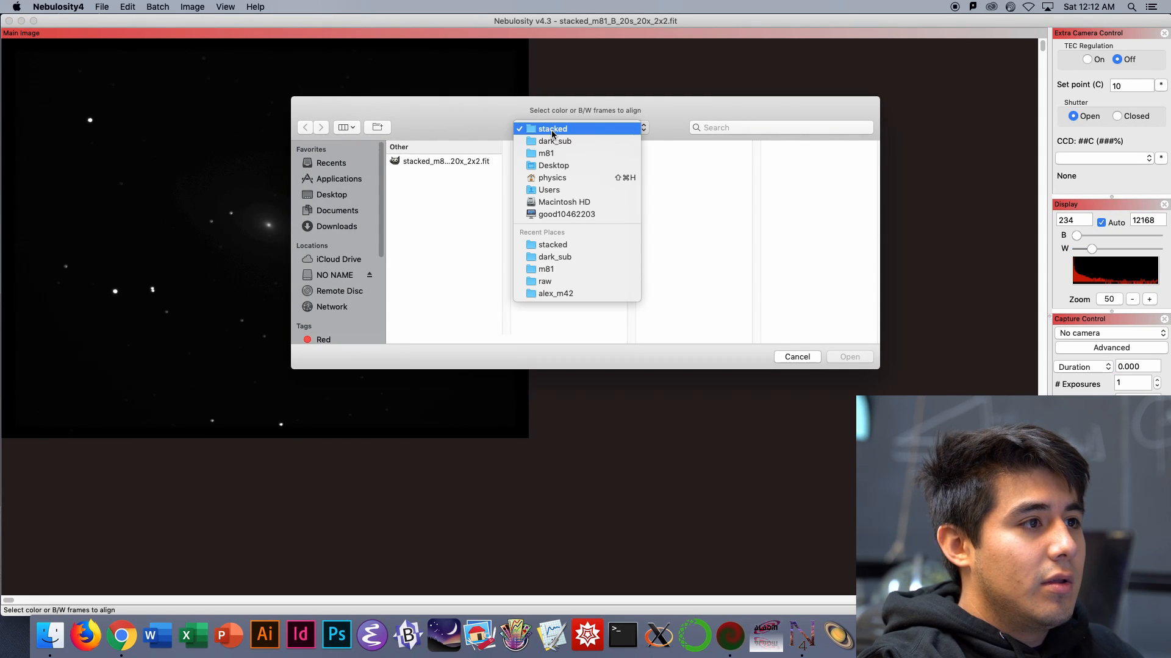
{"action": "left_click", "coordinate": [554, 141]}
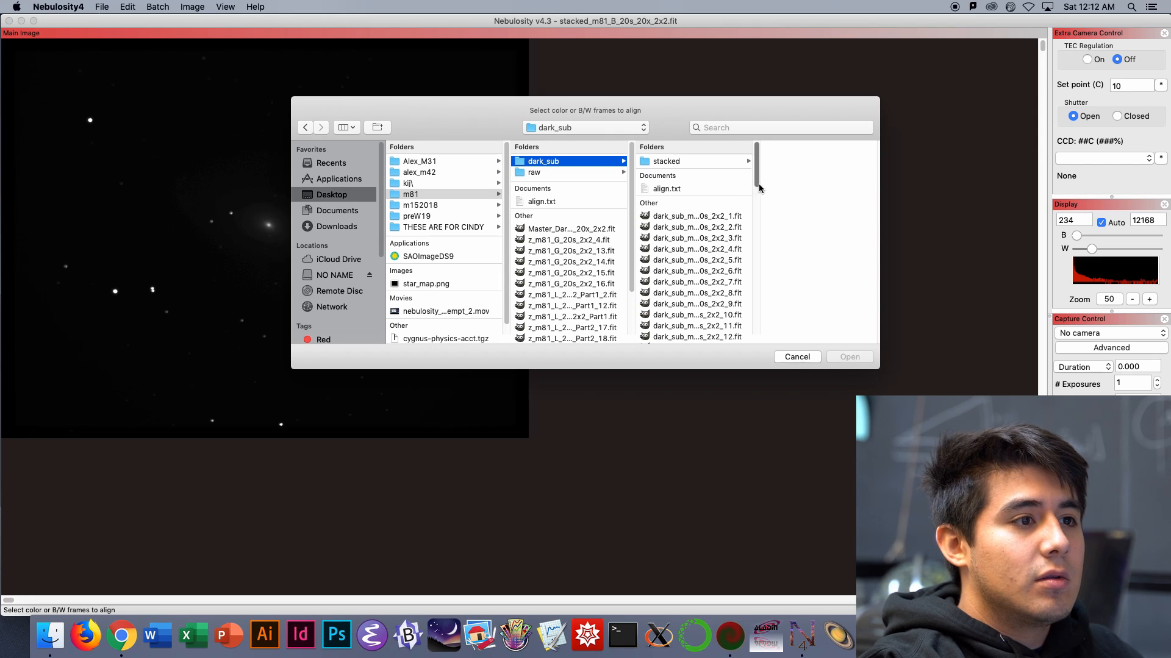
{"action": "left_click_drag", "start_coordinate": [756, 335], "coordinate": [807, 329]}
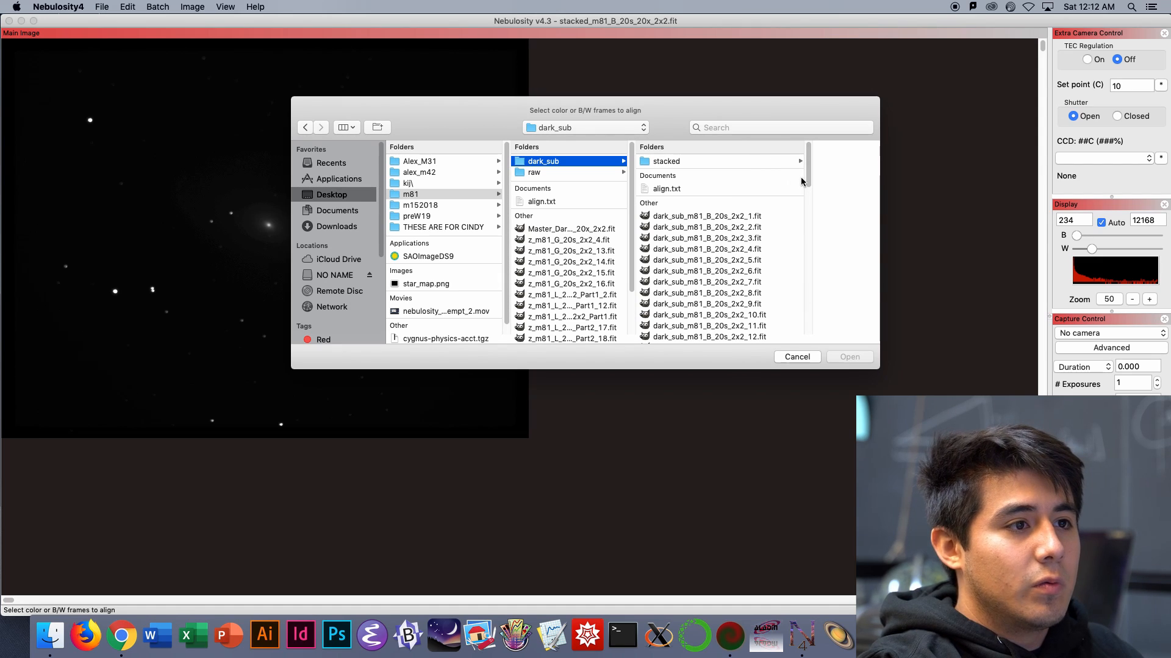
{"action": "scroll", "coordinate": [807, 177], "scroll_direction": "down", "scroll_amount": 5}
{"action": "left_click", "coordinate": [730, 247]}
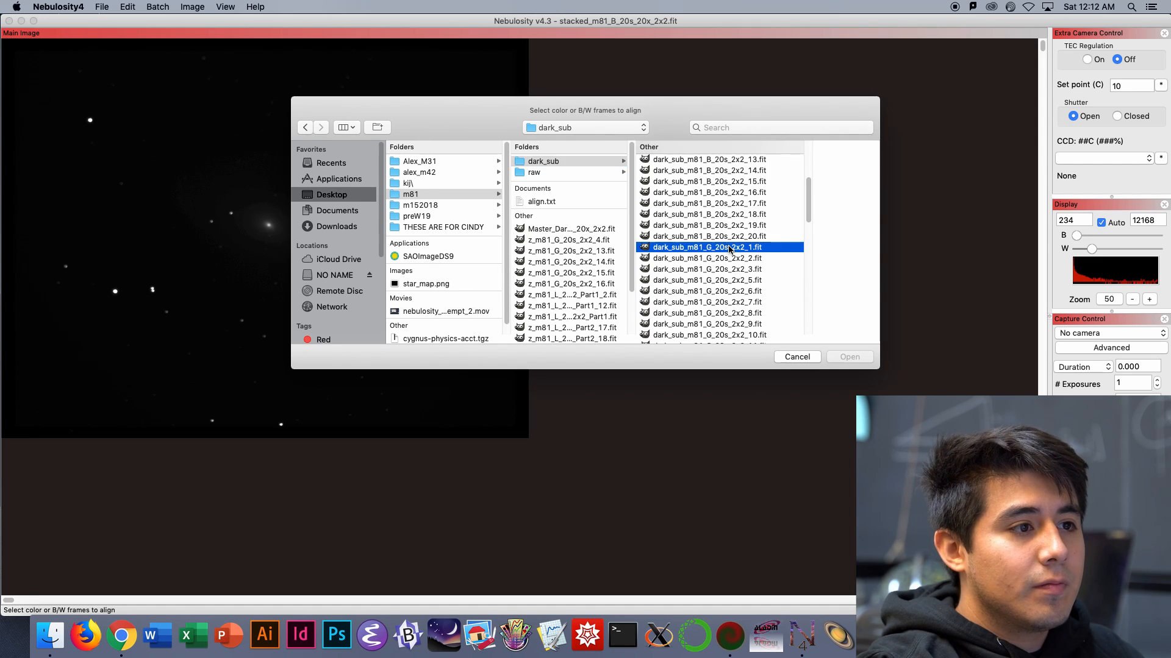
{"action": "left_click_drag", "start_coordinate": [731, 200], "coordinate": [730, 233]}
{"action": "left_click", "coordinate": [713, 263], "text": "shift"}
{"action": "left_click", "coordinate": [849, 357]}
Mark the star just below the galaxy in the first two G frames and auto-align all the remaining ones.
{"action": "left_click", "coordinate": [302, 298]}
{"action": "left_click", "coordinate": [309, 292]}
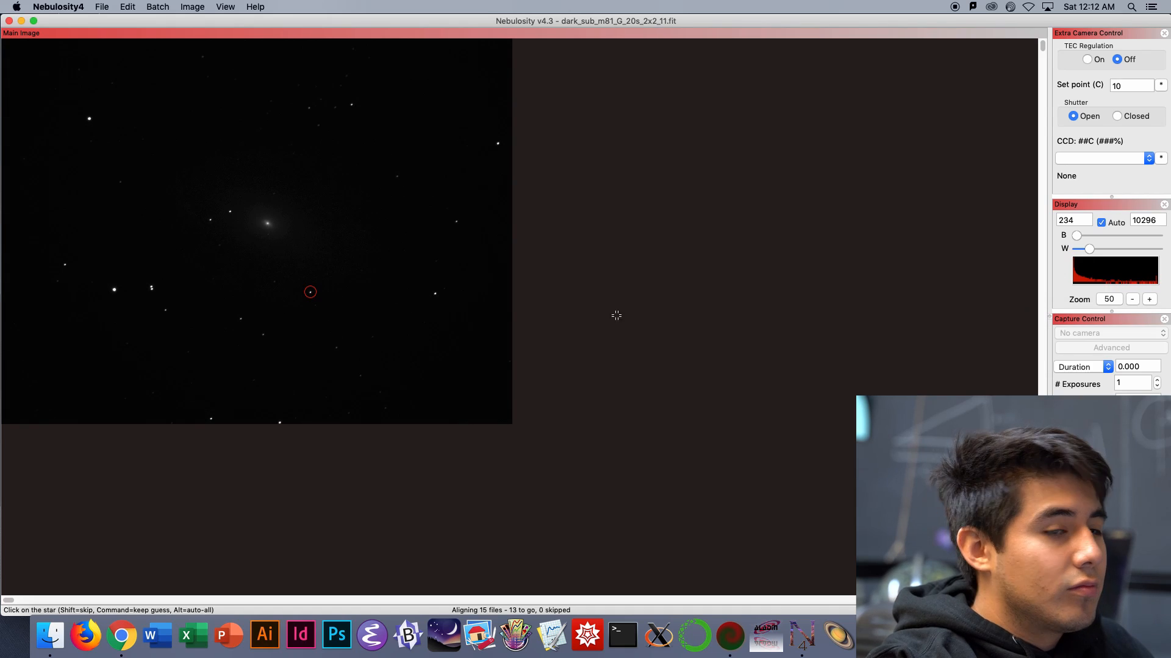
{"action": "left_click", "coordinate": [1151, 300]}
{"action": "left_click", "coordinate": [619, 326], "text": "alt"}
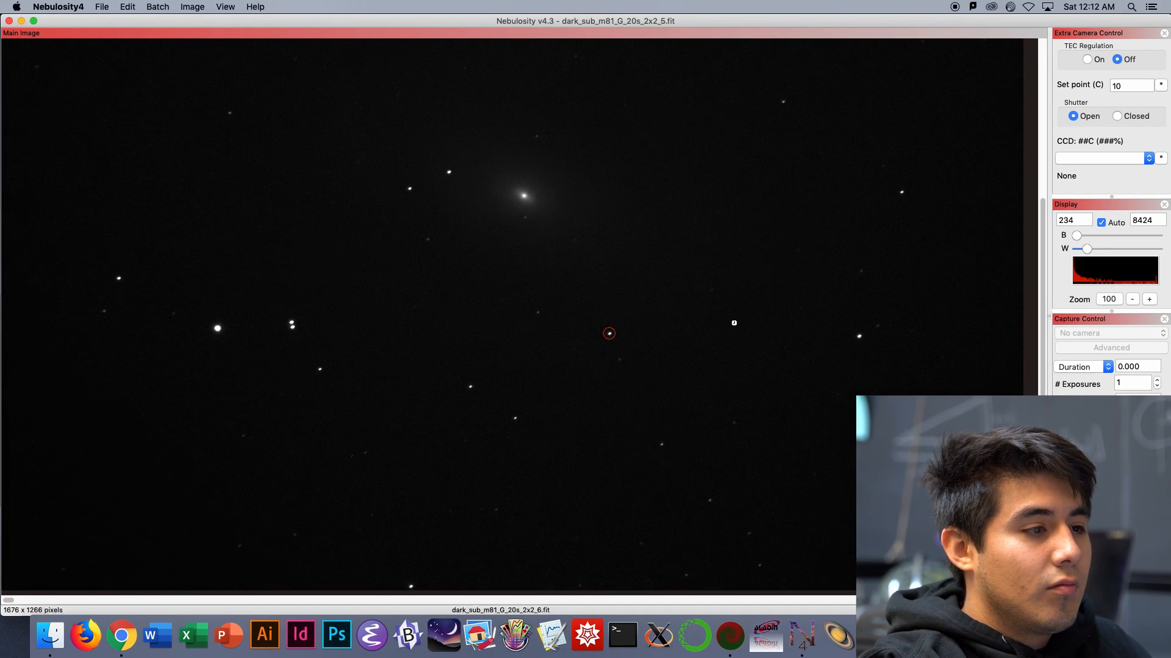
Save the G stack in the stacked folder as stacked_m81_G_20s_15x_2x2, based on the B stack's file name.
{"action": "left_click", "coordinate": [529, 220]}
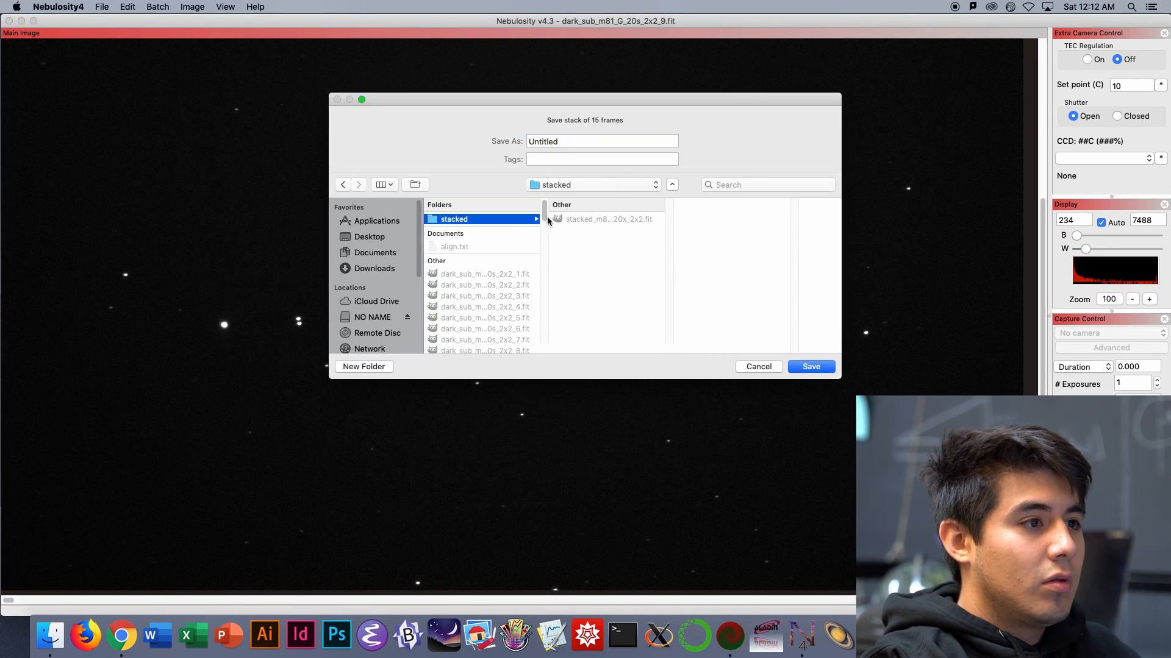
{"action": "left_click", "coordinate": [558, 219]}
{"action": "left_click", "coordinate": [591, 140]}
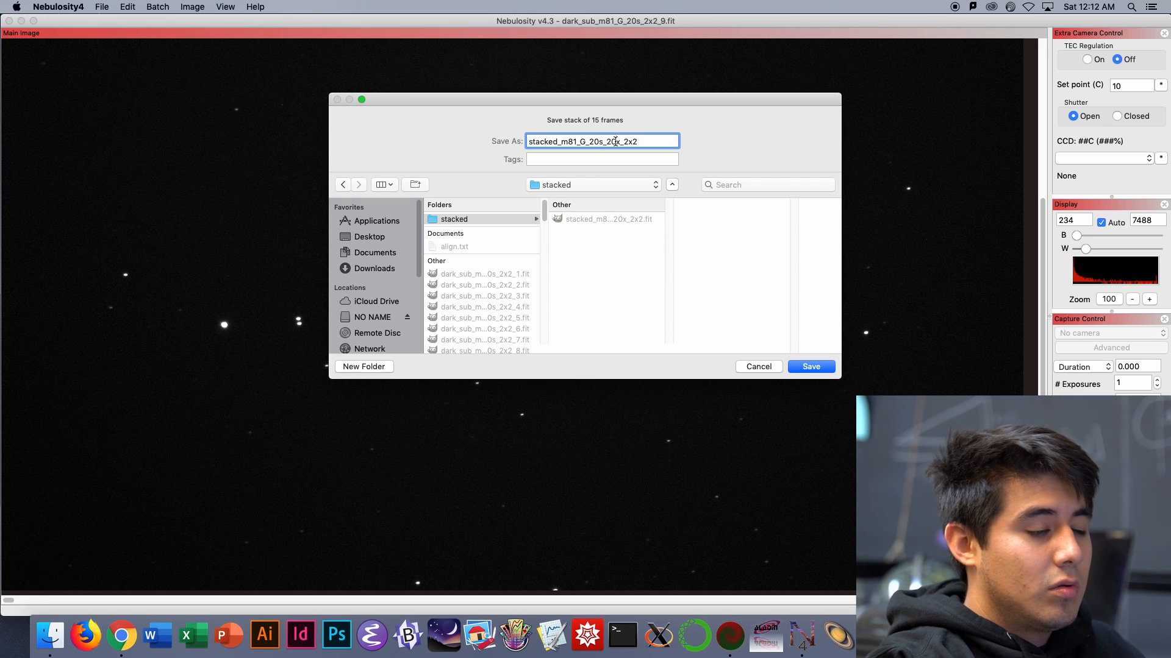
{"action": "left_click", "coordinate": [615, 141]}
{"action": "key", "text": "BackSpace"}
{"action": "key", "text": "BackSpace"}
{"action": "type", "text": "15"}
{"action": "key", "text": "Return"}
Start Align and Combine Images with the same settings and load all the dark_sub_m81_L_P1 and L_P2 frames.
{"action": "left_click", "coordinate": [158, 6]}
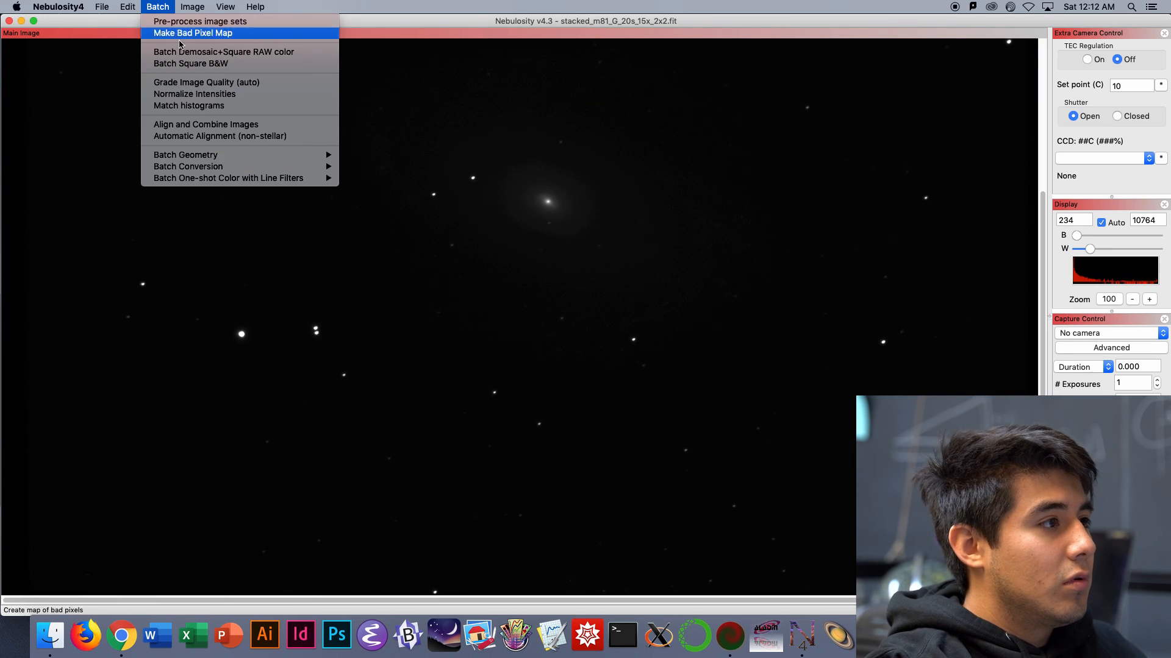
{"action": "left_click", "coordinate": [183, 124]}
{"action": "left_click", "coordinate": [405, 418]}
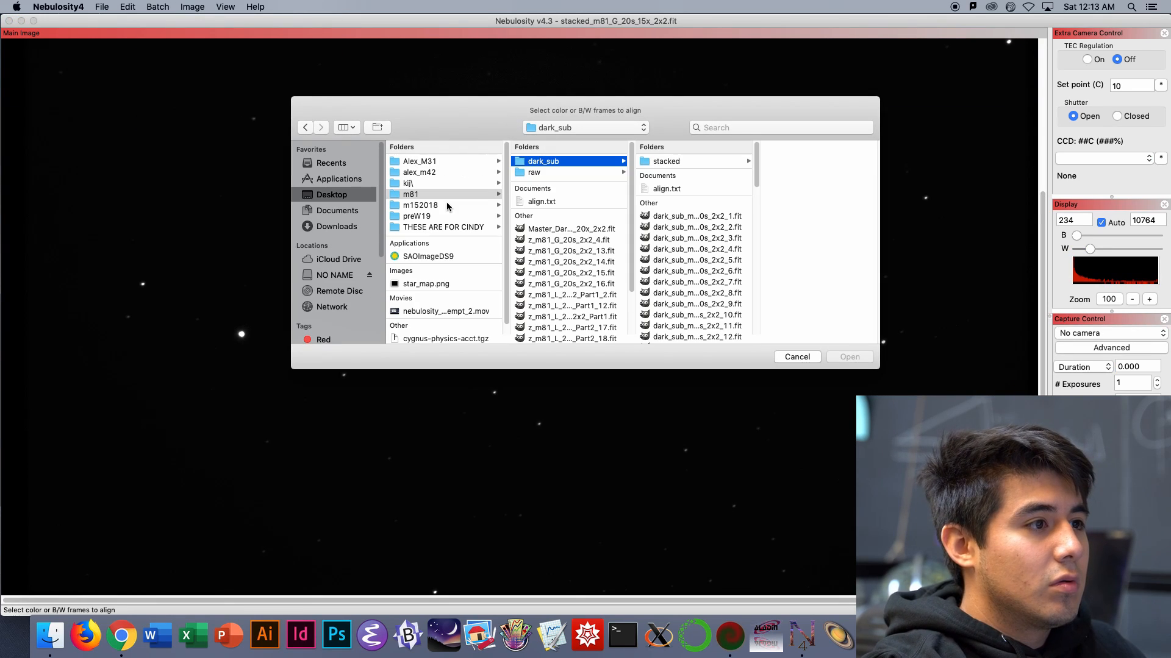
{"action": "left_click_drag", "start_coordinate": [756, 339], "coordinate": [825, 333]}
{"action": "scroll", "coordinate": [762, 319], "scroll_direction": "down", "scroll_amount": 10}
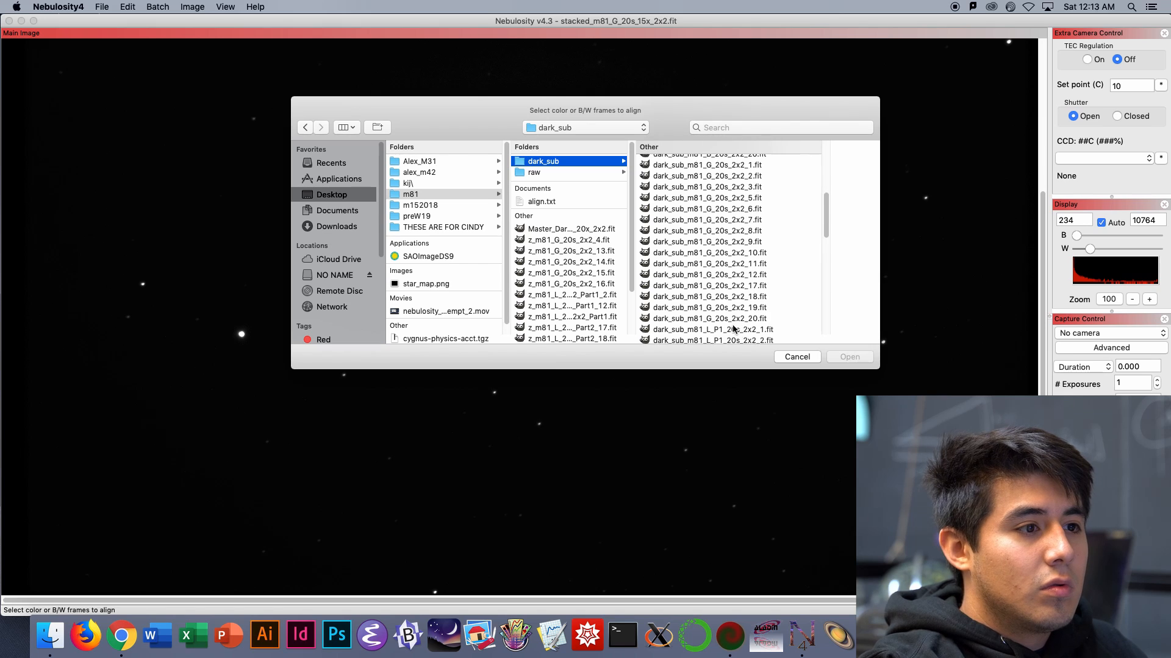
{"action": "left_click", "coordinate": [733, 329]}
{"action": "left_click", "coordinate": [642, 306], "text": "shift"}
{"action": "left_click", "coordinate": [850, 357]}
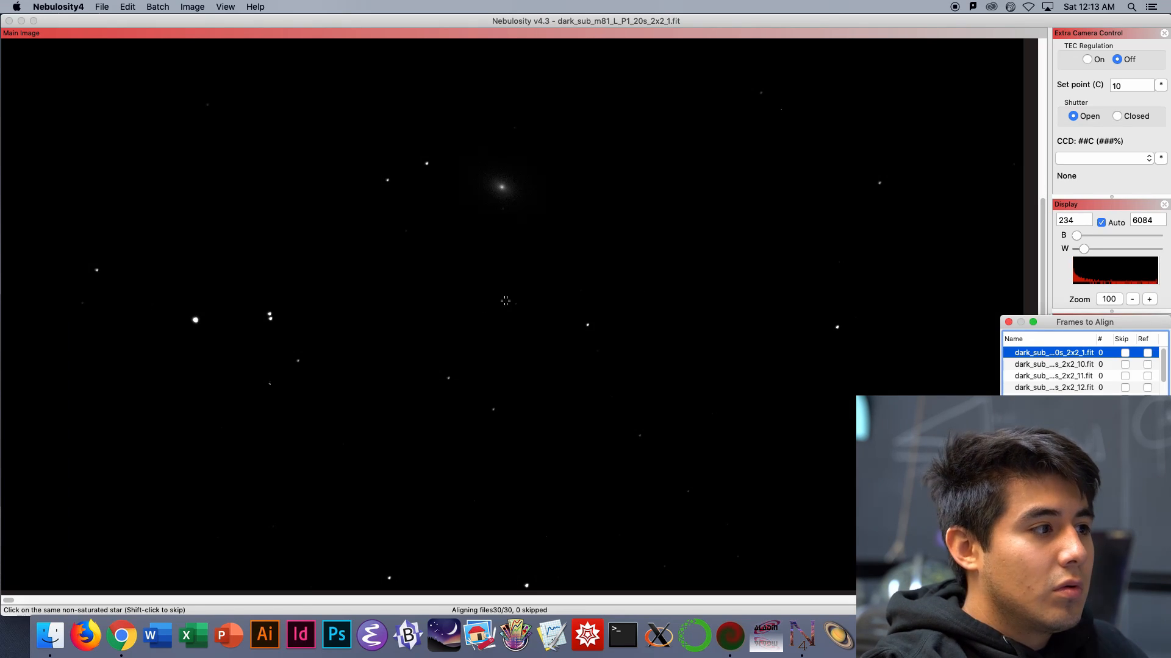
Mark the same bright star, far to the lower right of the galaxy, in the first L frames.
{"action": "left_click", "coordinate": [858, 309]}
{"action": "left_click", "coordinate": [859, 307]}
{"action": "left_click", "coordinate": [864, 304]}
{"action": "left_click", "coordinate": [870, 300]}
{"action": "left_click", "coordinate": [870, 300]}
{"action": "left_click", "coordinate": [841, 325]}
{"action": "left_click", "coordinate": [841, 325]}
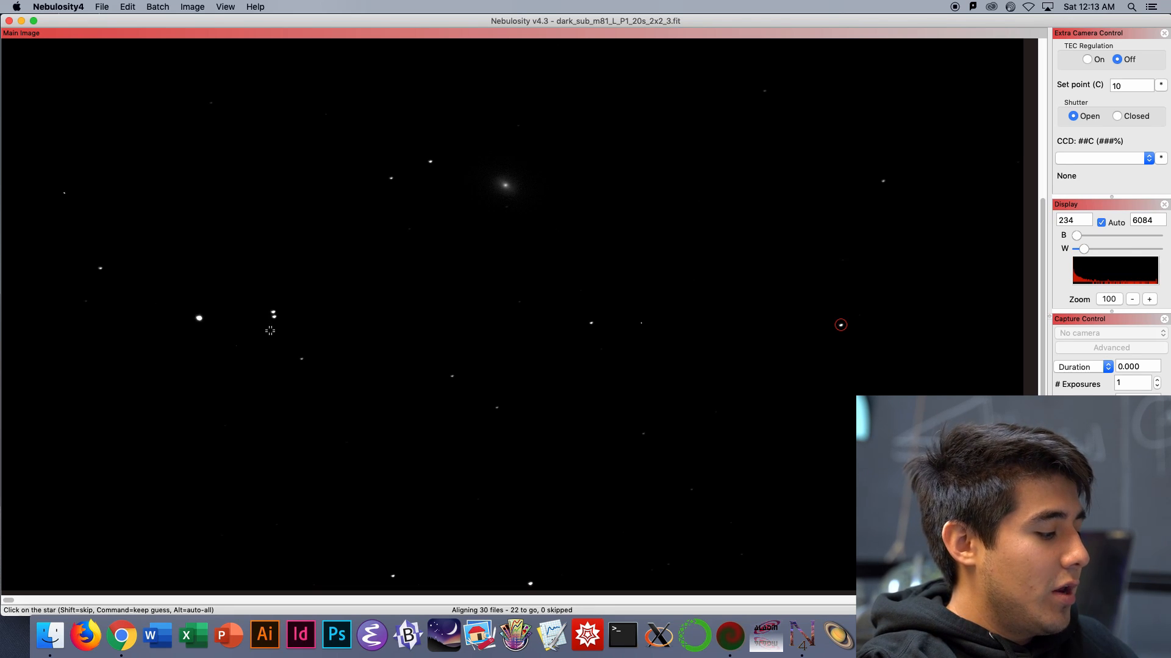
Skip the frame dark_sub_m81_L_P1_20s_2x2_3.fit in the alignment and check its Skip mark in the Frames to Align list.
{"action": "left_click", "coordinate": [327, 331], "text": "shift"}
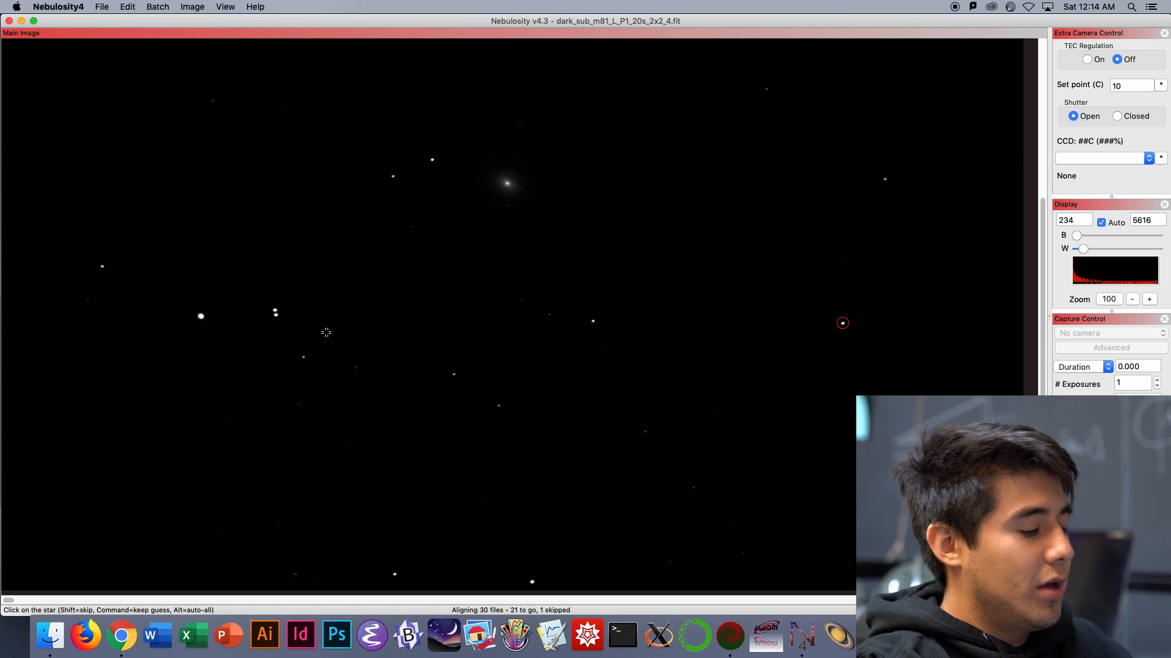
{"action": "key", "text": "ctrl+Up"}
{"action": "left_click", "coordinate": [1113, 189]}
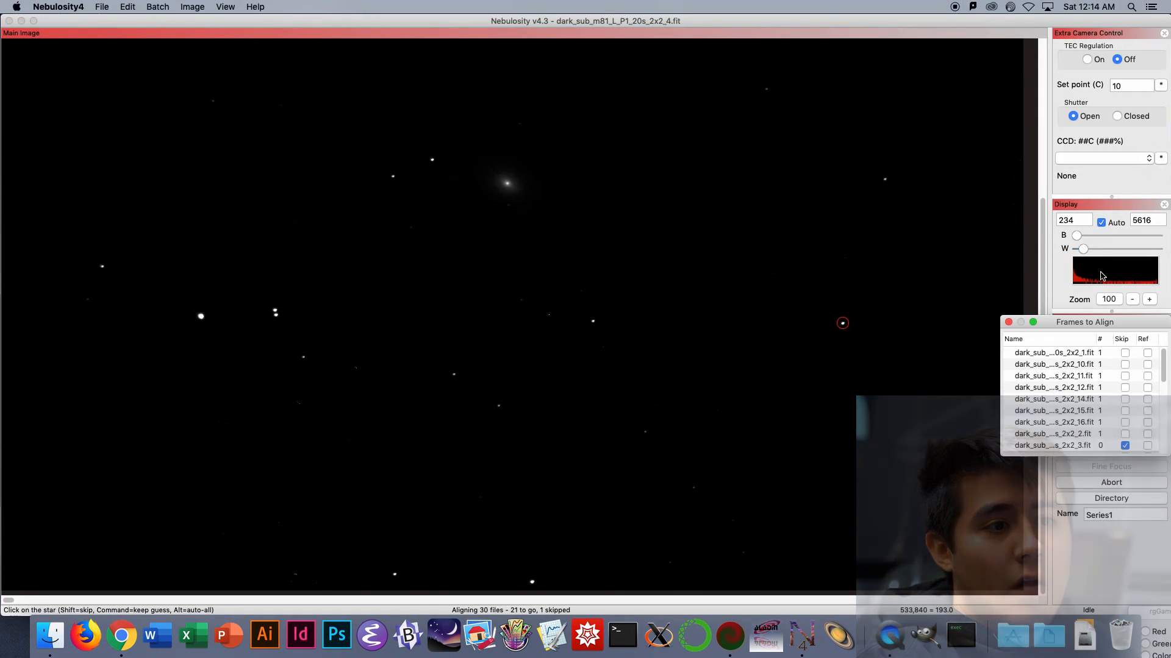
{"action": "left_click_drag", "start_coordinate": [1091, 322], "coordinate": [1017, 311]}
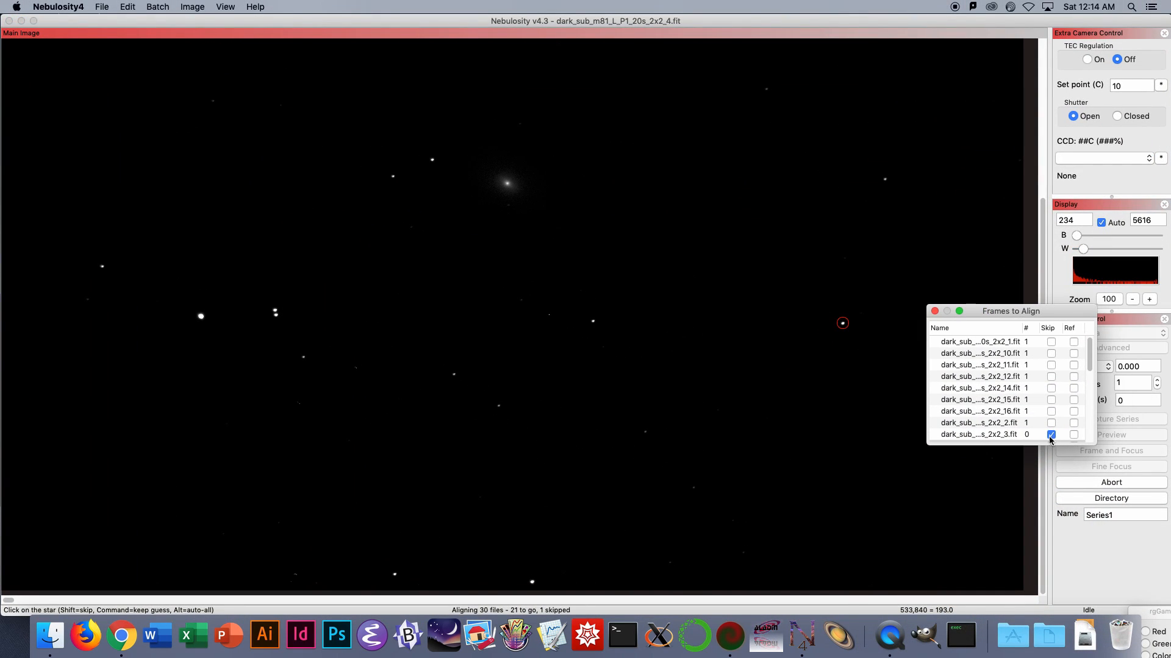
{"action": "left_click_drag", "start_coordinate": [1089, 359], "coordinate": [1091, 404]}
{"action": "left_click", "coordinate": [846, 26]}
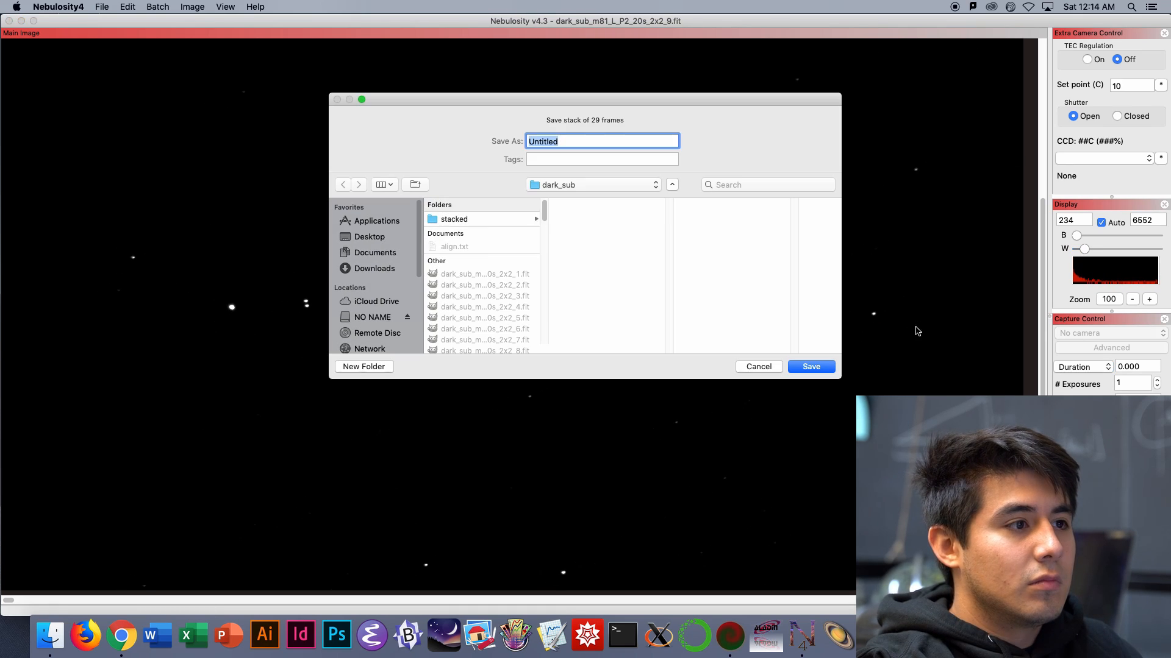
Save the L stack in the stacked folder as stacked_m81_L_20s_29x_2x2, based on an existing stack's file name.
{"action": "left_click", "coordinate": [454, 219]}
{"action": "left_click", "coordinate": [609, 219]}
{"action": "left_click", "coordinate": [585, 141]}
{"action": "key", "text": "BackSpace"}
{"action": "type", "text": "L"}
{"action": "left_click", "coordinate": [614, 141]}
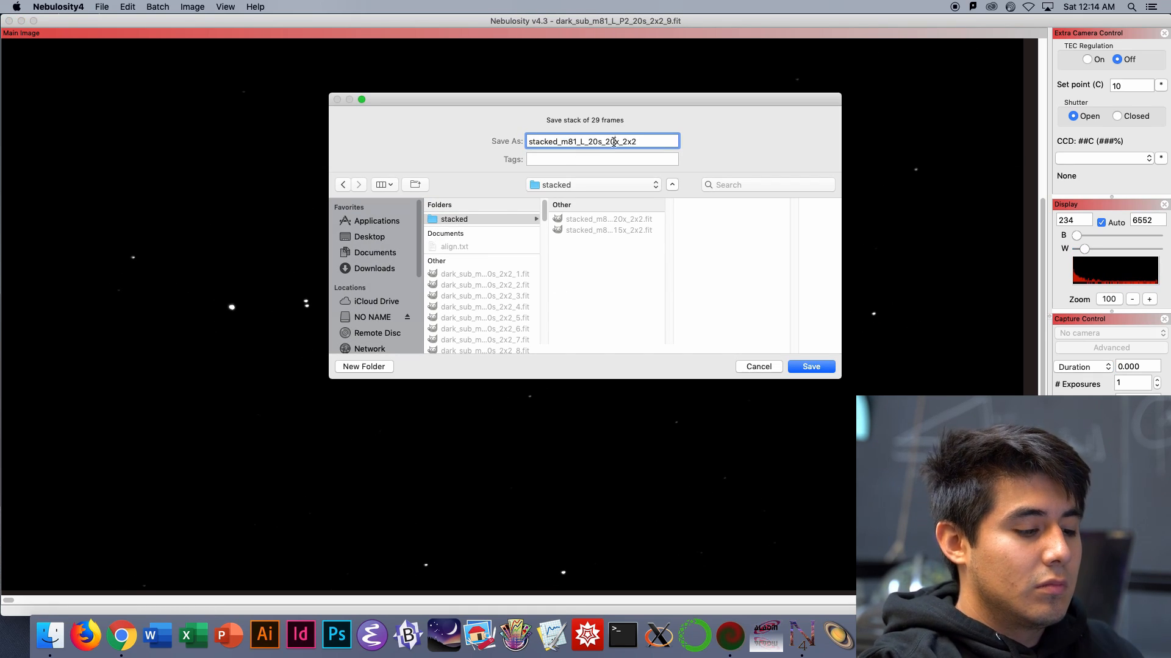
{"action": "key", "text": "BackSpace"}
{"action": "type", "text": "9"}
{"action": "key", "text": "Return"}
Start Align and Combine Images with the same settings and load all the dark_sub_m81_R frames from the dark_sub folder.
{"action": "left_click", "coordinate": [157, 7]}
{"action": "left_click", "coordinate": [221, 121]}
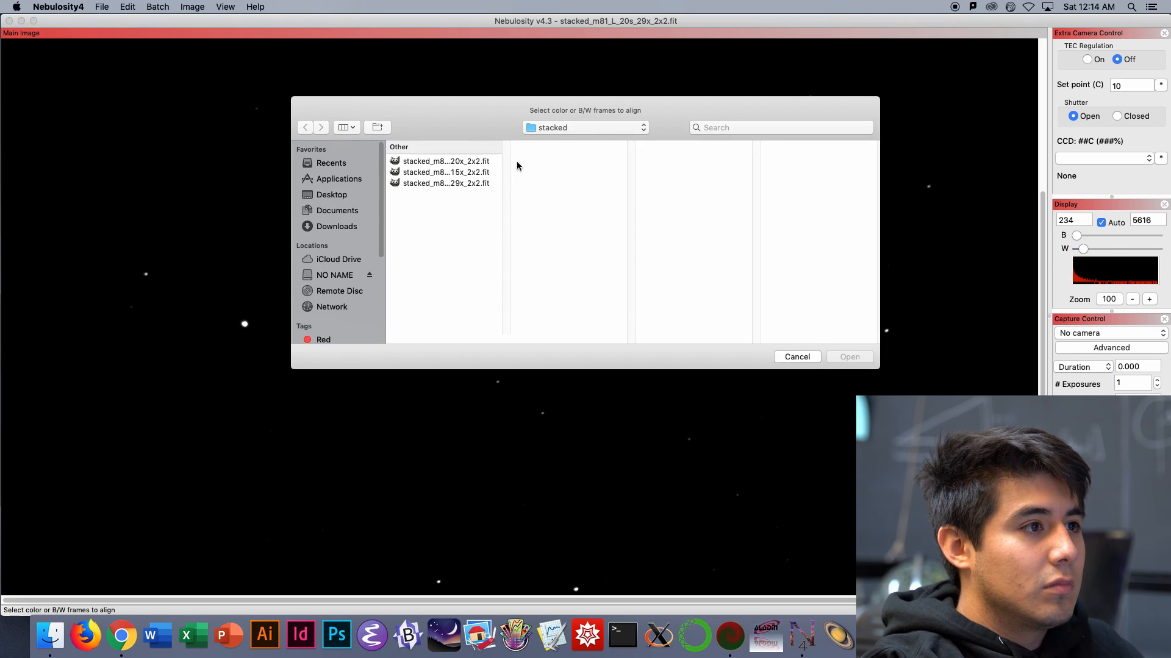
{"action": "left_click", "coordinate": [549, 128]}
{"action": "left_click", "coordinate": [544, 165]}
{"action": "left_click_drag", "start_coordinate": [757, 182], "coordinate": [795, 341]}
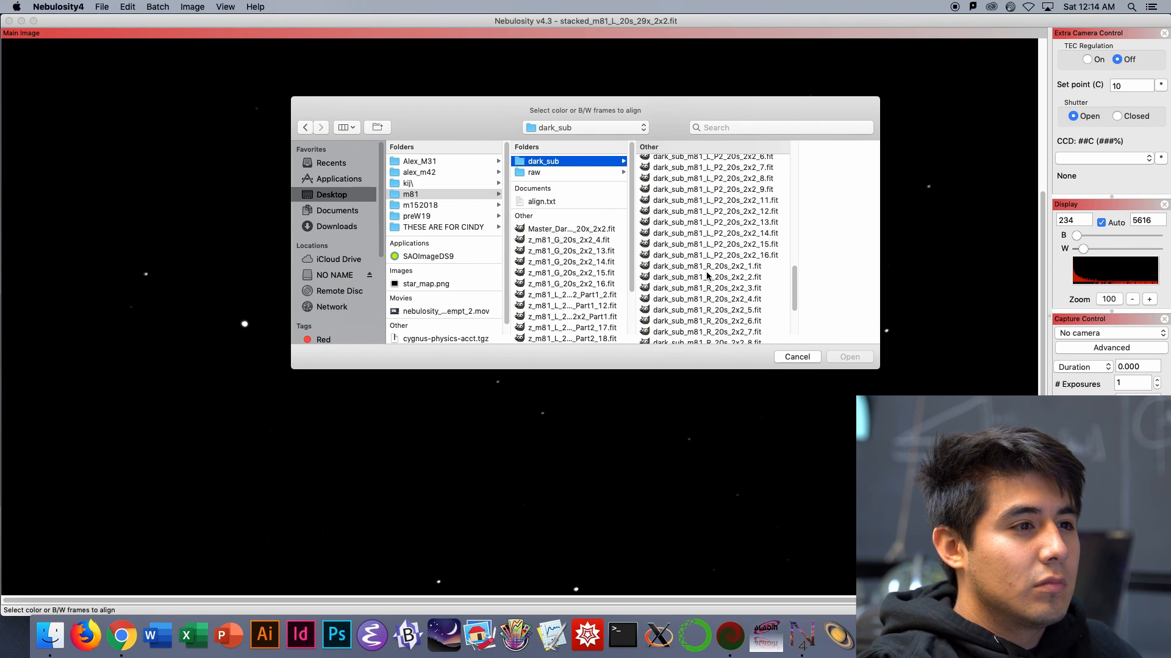
{"action": "left_click", "coordinate": [707, 267]}
{"action": "left_click_drag", "start_coordinate": [732, 286], "coordinate": [732, 323]}
{"action": "left_click", "coordinate": [685, 334], "text": "shift"}
{"action": "left_click", "coordinate": [850, 357]}
Mark the same star, just to the lower right of the galaxy, in the R frames.
{"action": "left_click", "coordinate": [619, 316]}
{"action": "left_click", "coordinate": [622, 317]}
{"action": "left_click", "coordinate": [628, 313]}
{"action": "left_click", "coordinate": [633, 310]}
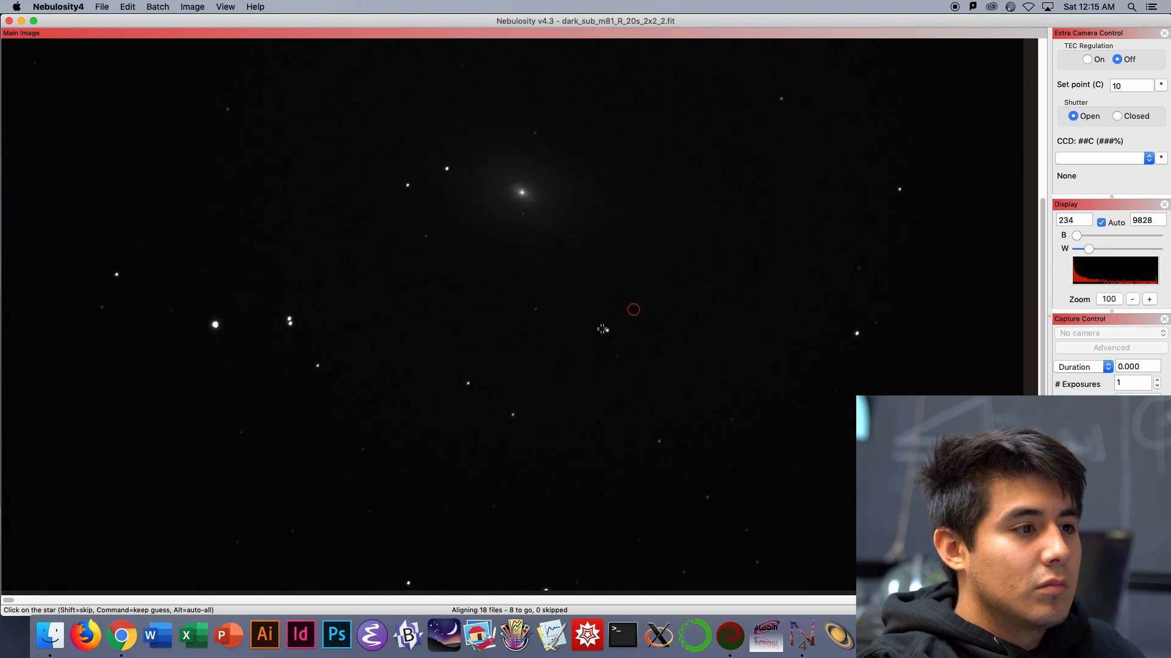
{"action": "left_click", "coordinate": [607, 330]}
{"action": "left_click", "coordinate": [616, 321]}
Save the R stack in the stacked folder as stacked_m81_R_20s_18x_2x2, based on the L stack's file name.
{"action": "left_click", "coordinate": [463, 219]}
{"action": "left_click", "coordinate": [609, 242]}
{"action": "left_click", "coordinate": [585, 141]}
{"action": "key", "text": "BackSpace"}
{"action": "type", "text": "R"}
{"action": "left_click", "coordinate": [602, 142]}
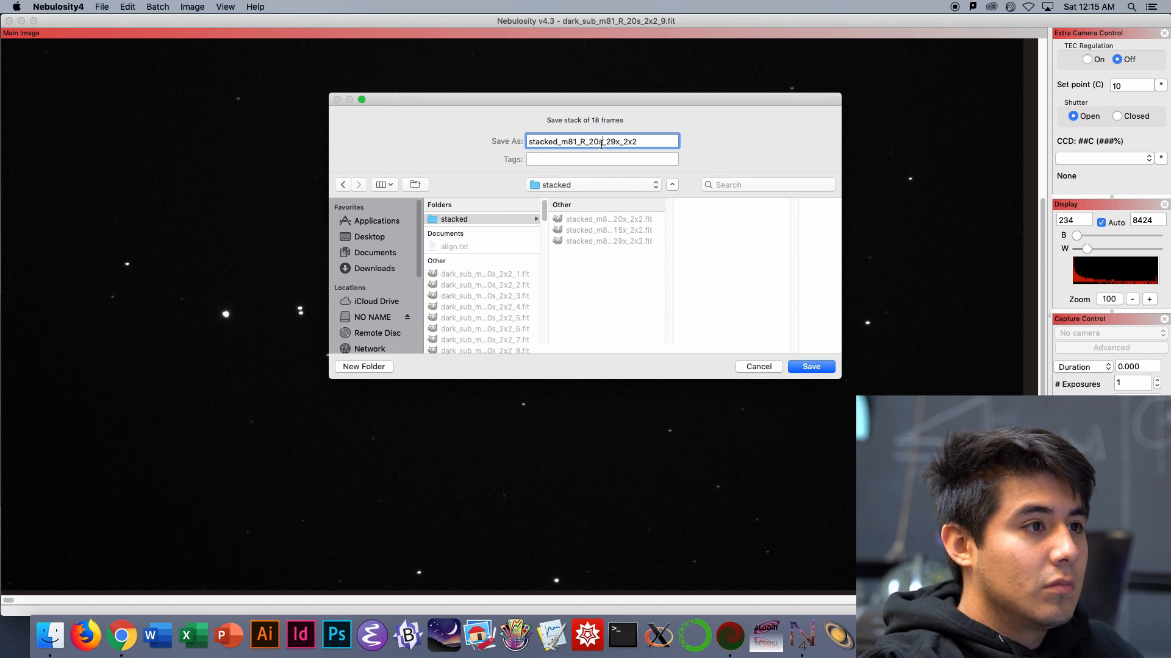
{"action": "key", "text": "BackSpace"}
{"action": "key", "text": "BackSpace"}
{"action": "type", "text": "18"}
{"action": "key", "text": "Return"}
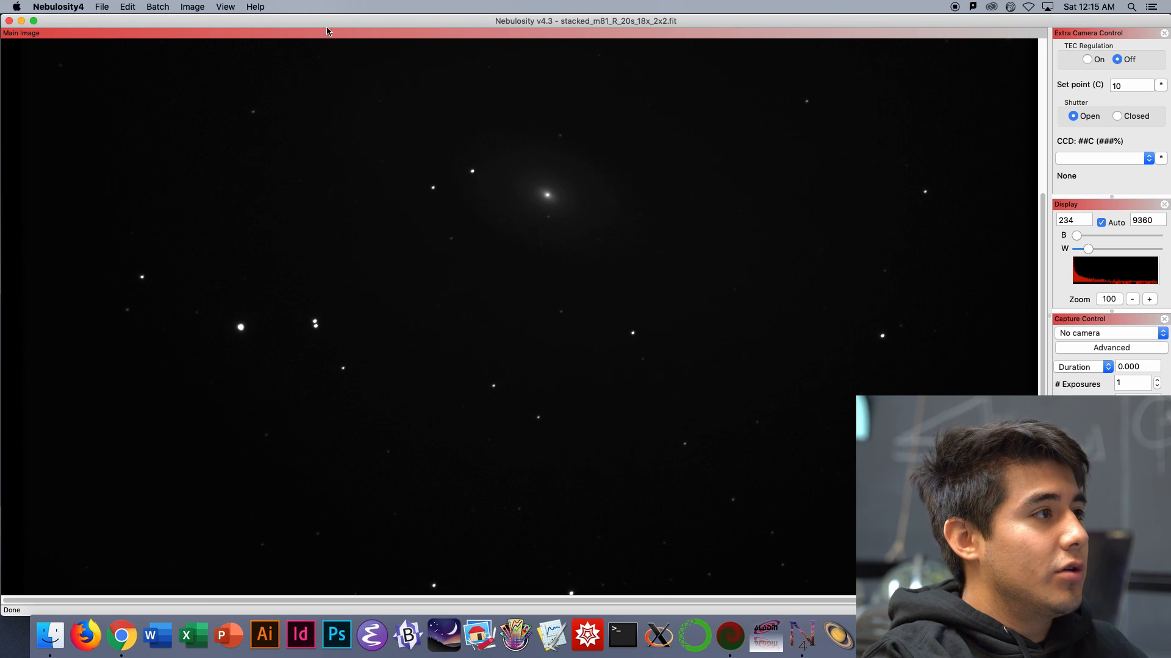
Start Align and Combine Images with Save each file and Translation, and load the four stacked_m81 files.
{"action": "left_click", "coordinate": [164, 7]}
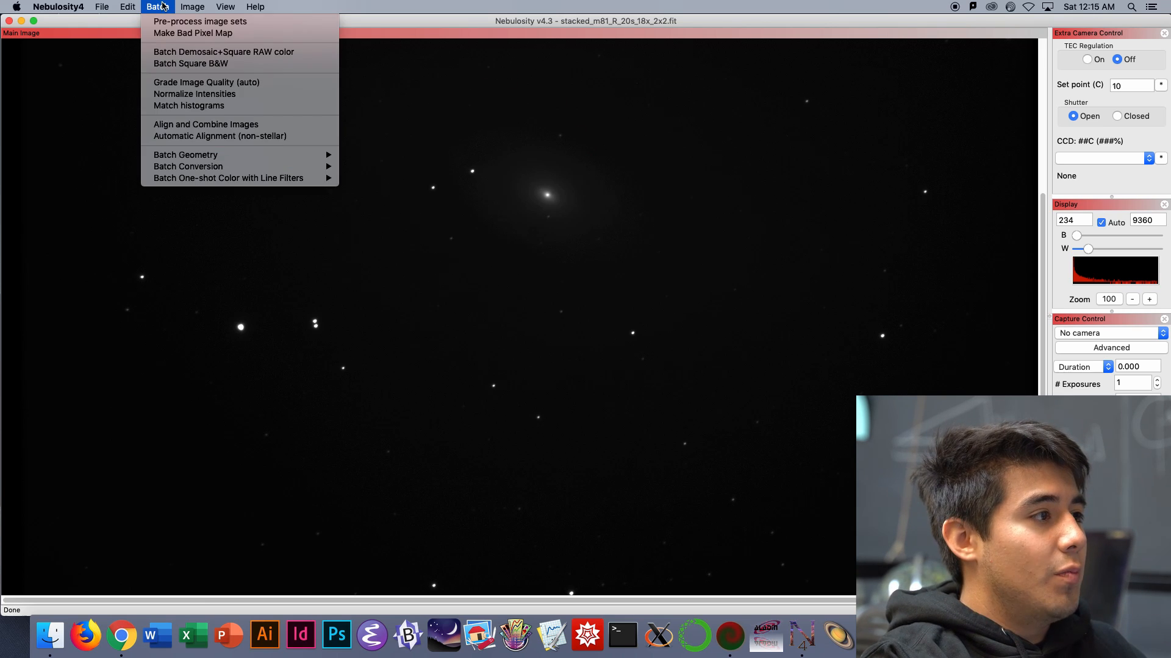
{"action": "left_click", "coordinate": [201, 125]}
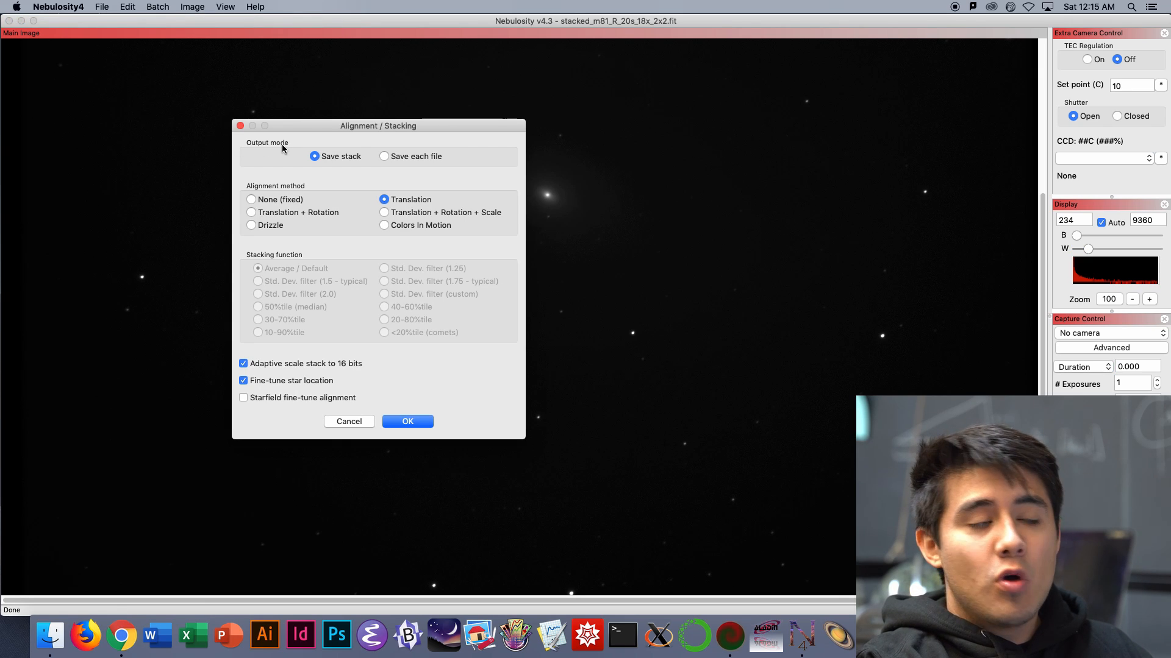
{"action": "left_click", "coordinate": [384, 156]}
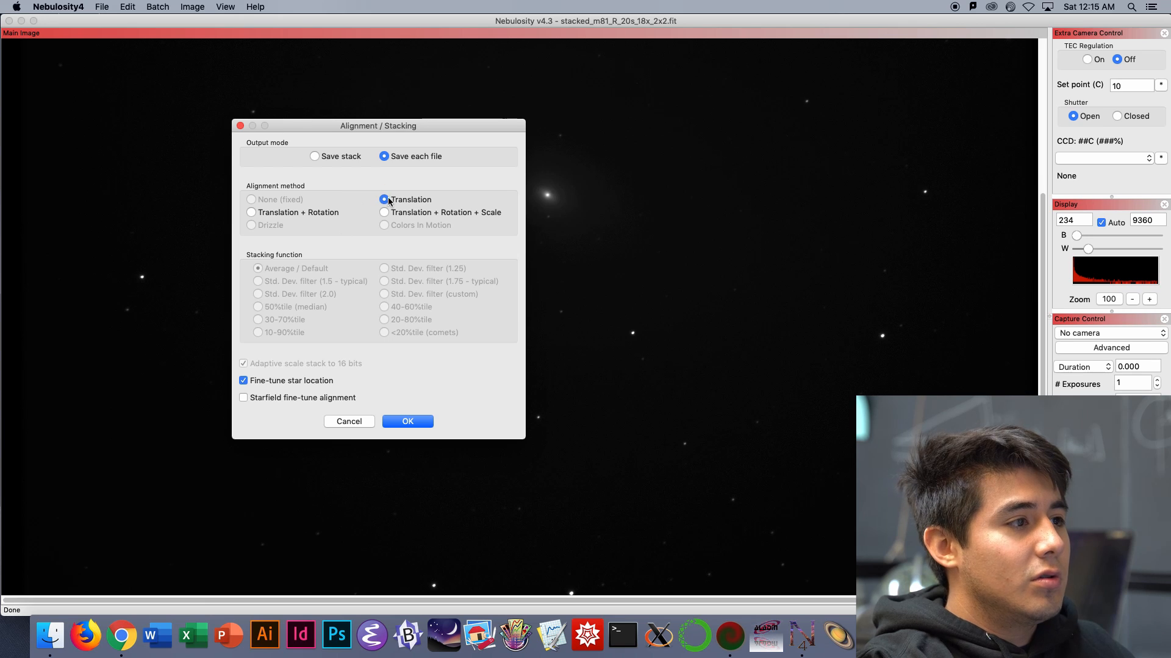
{"action": "left_click", "coordinate": [408, 422]}
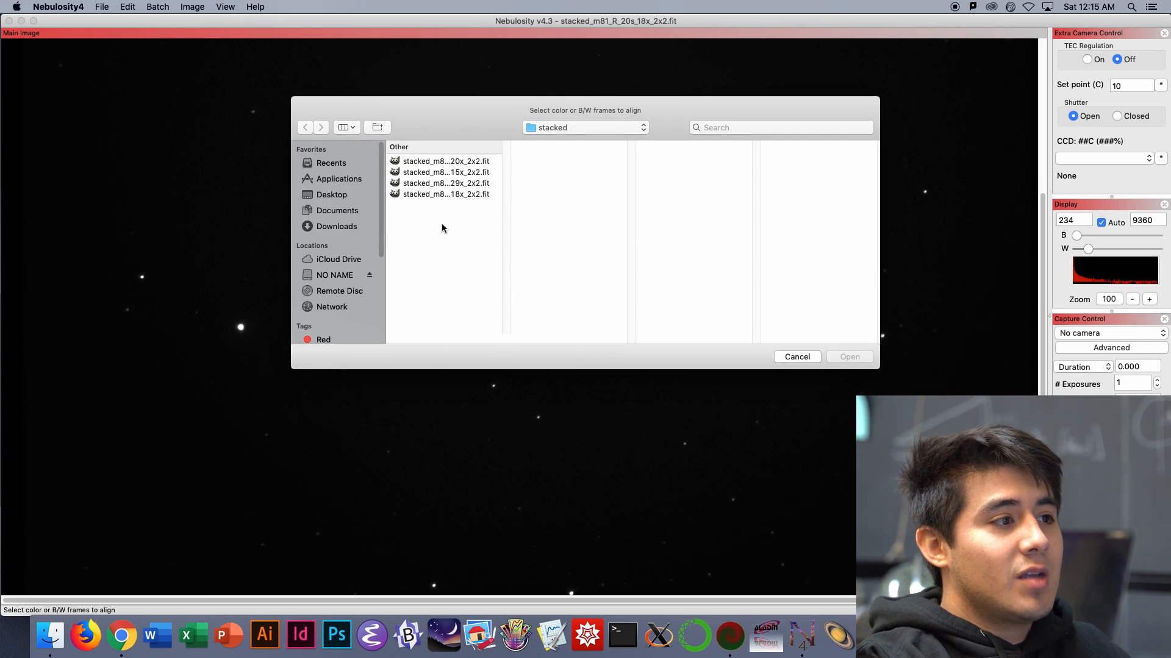
{"action": "left_click_drag", "start_coordinate": [442, 228], "coordinate": [439, 160]}
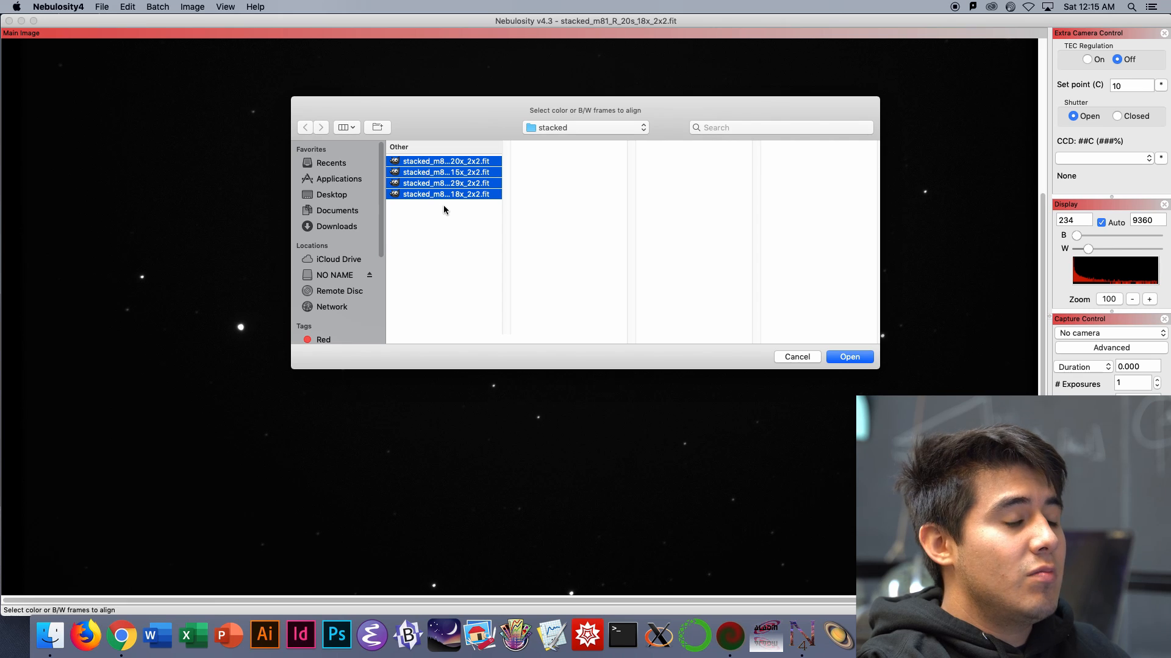
{"action": "left_click", "coordinate": [841, 359]}
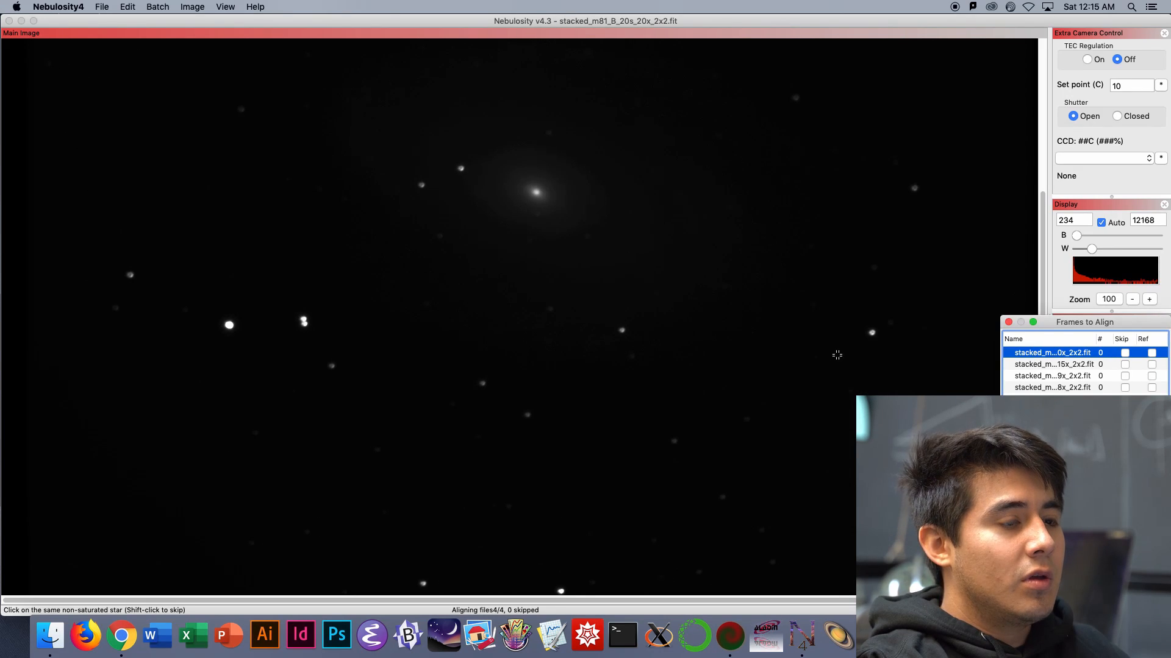
Mark the same star, just to the lower right of the galaxy, in the B, G, L and R stacks.
{"action": "left_click", "coordinate": [622, 331]}
{"action": "left_click", "coordinate": [634, 340]}
{"action": "left_click", "coordinate": [638, 329]}
{"action": "left_click", "coordinate": [633, 333]}
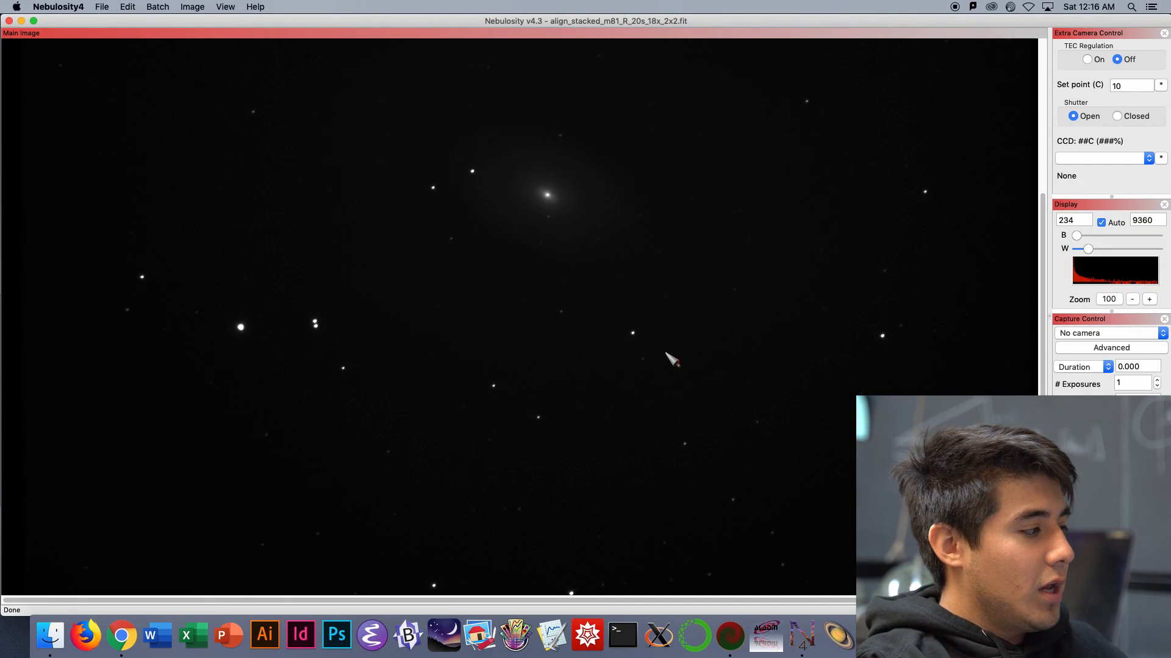
Switch to Finder, open the stacked folder inside dark_sub and select the four align_stacked_m81 files.
{"action": "key", "text": "super+Tab"}
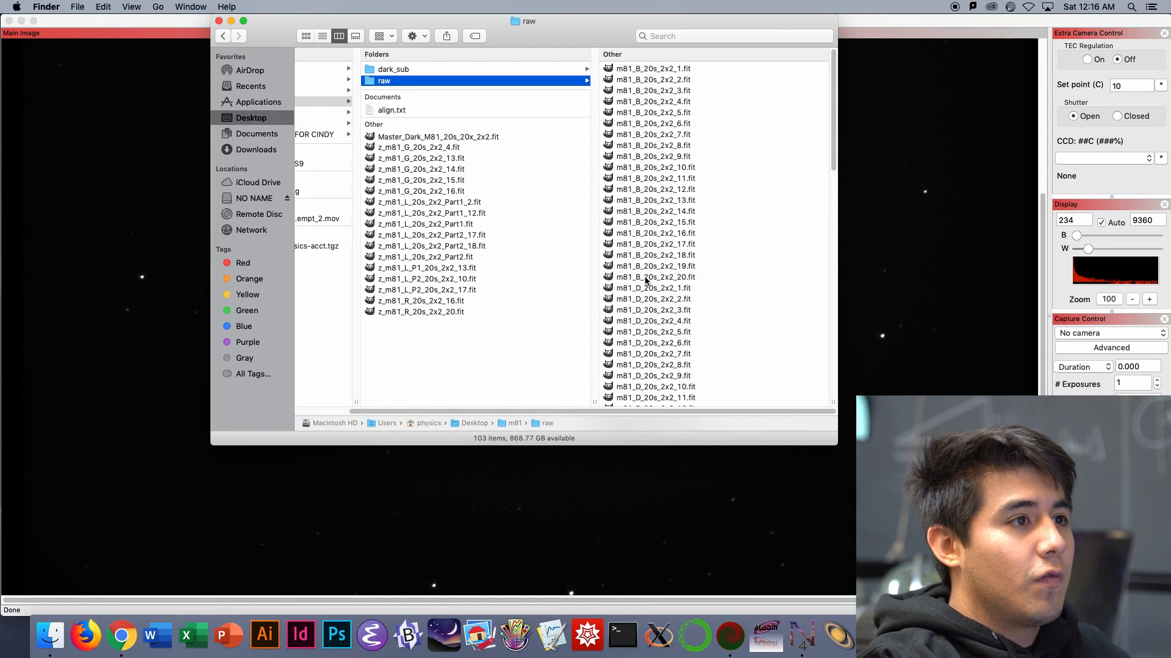
{"action": "left_click", "coordinate": [427, 70]}
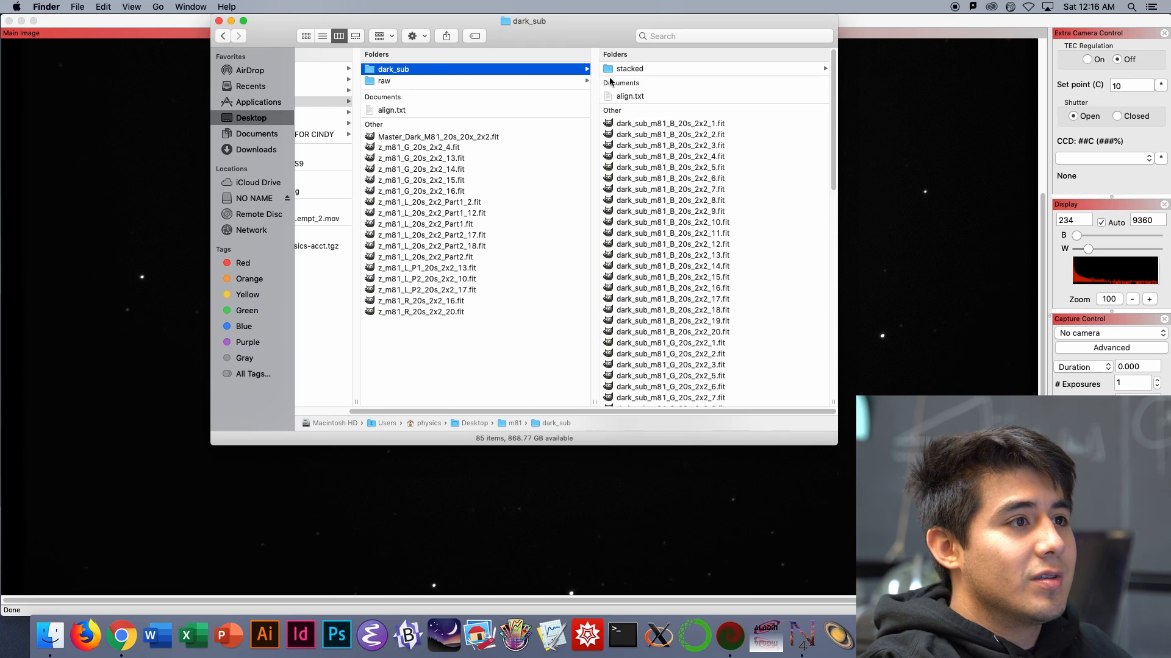
{"action": "left_click", "coordinate": [619, 70]}
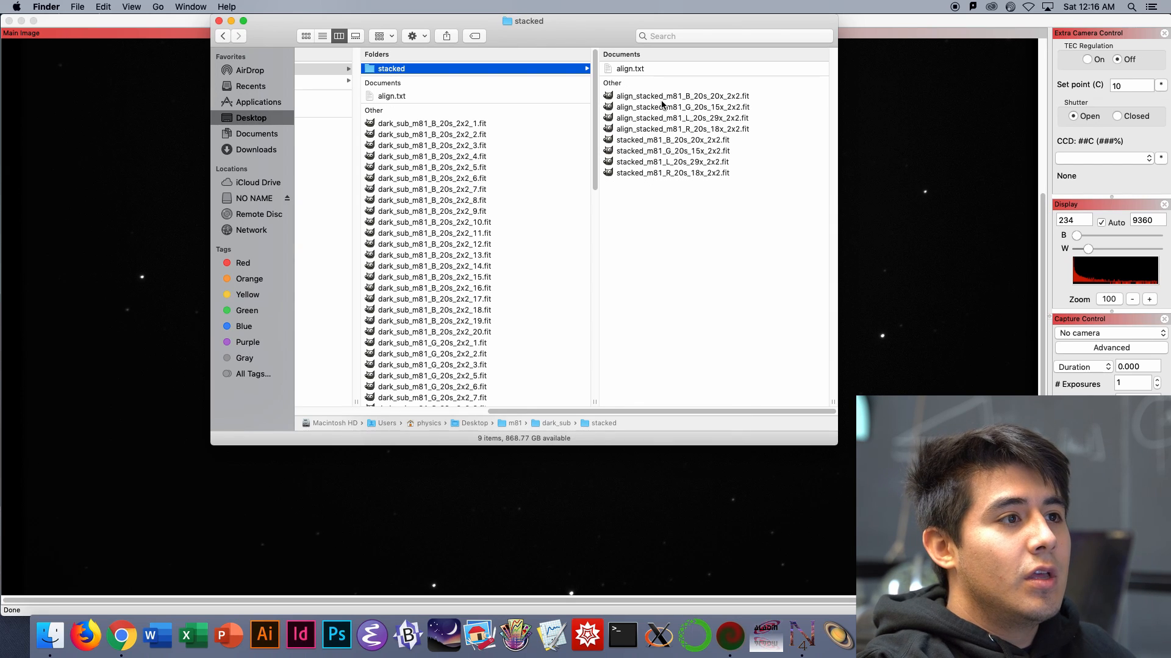
{"action": "left_click", "coordinate": [661, 97]}
{"action": "left_click", "coordinate": [586, 129], "text": "shift"}
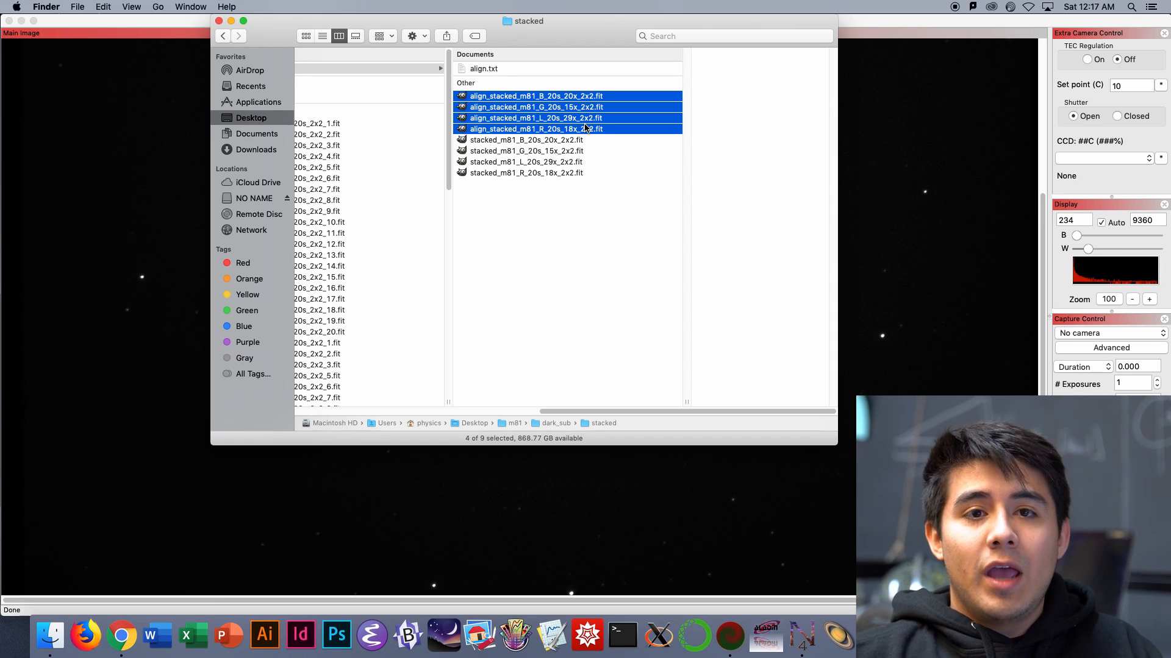
Return to Nebulosity and start Align and Combine Images with Save stack and Translation + Rotation, loading the four stacked_m81 files without the align prefix.
{"action": "double_click", "coordinate": [503, 111]}
{"action": "left_click", "coordinate": [158, 7]}
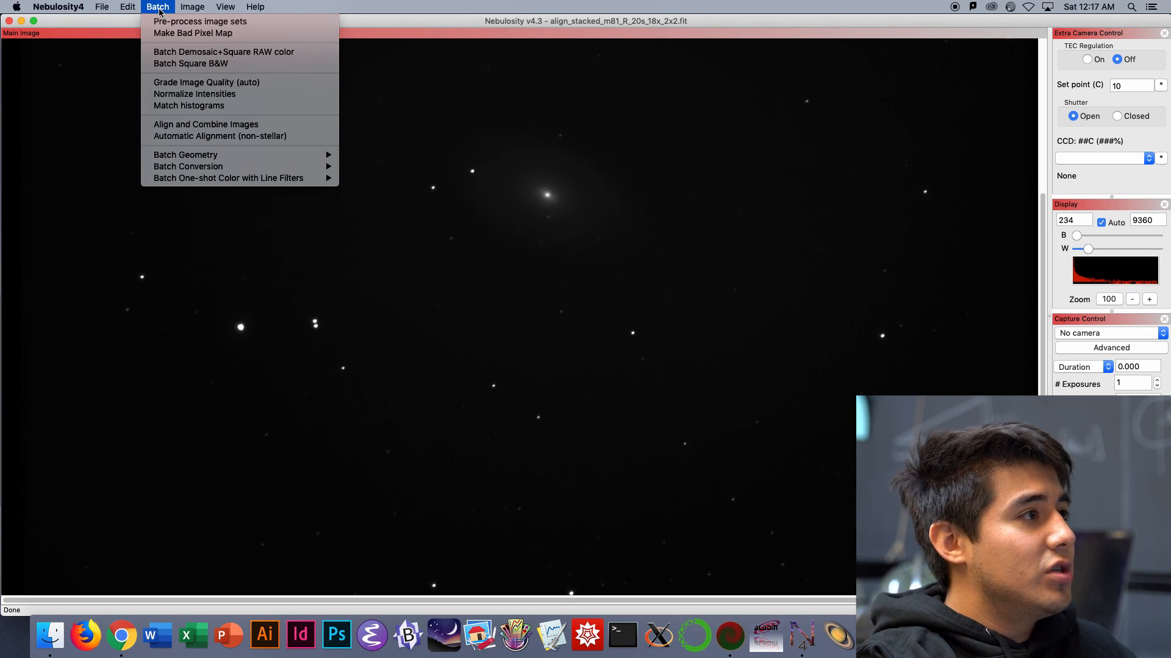
{"action": "left_click", "coordinate": [204, 125]}
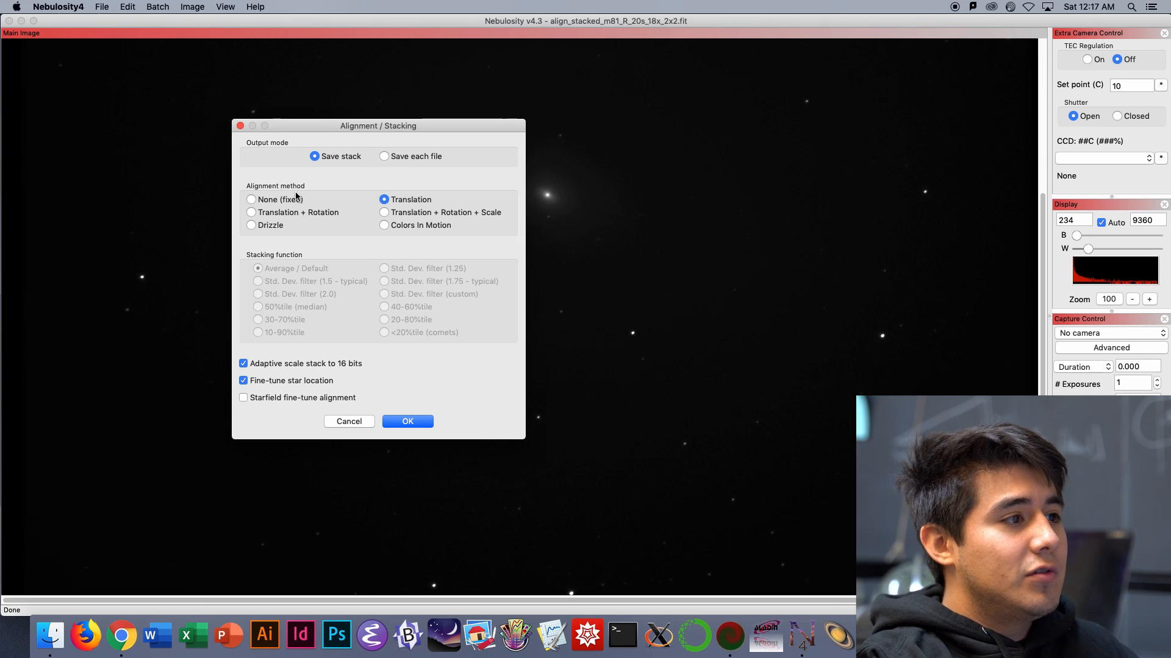
{"action": "left_click", "coordinate": [299, 212]}
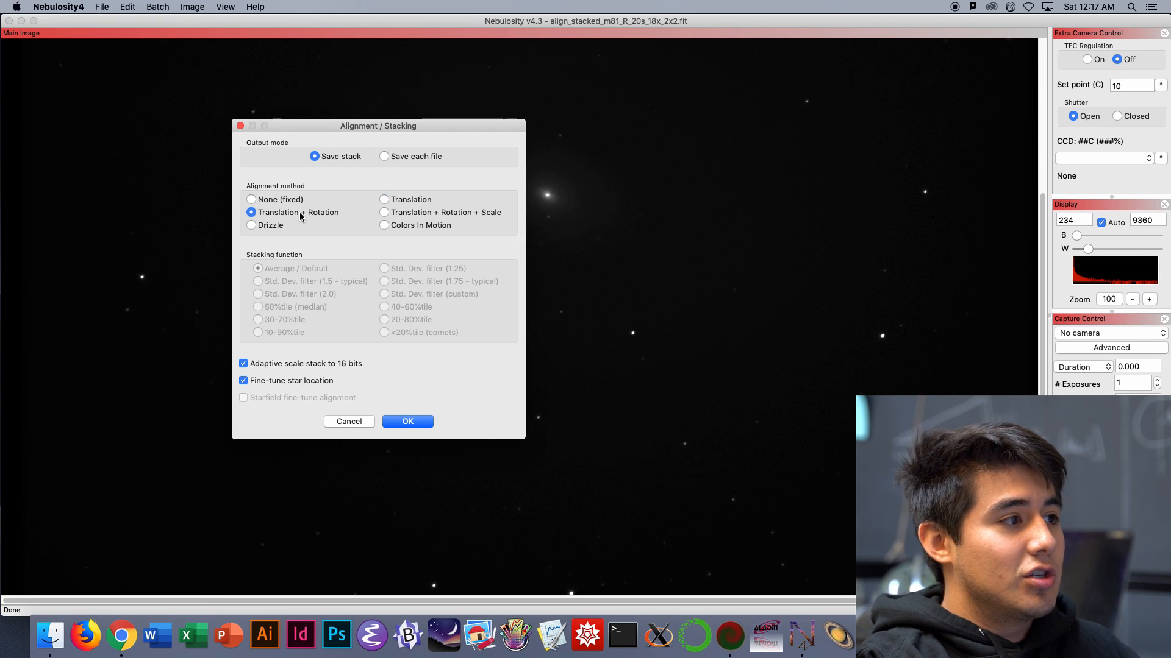
{"action": "left_click", "coordinate": [404, 422]}
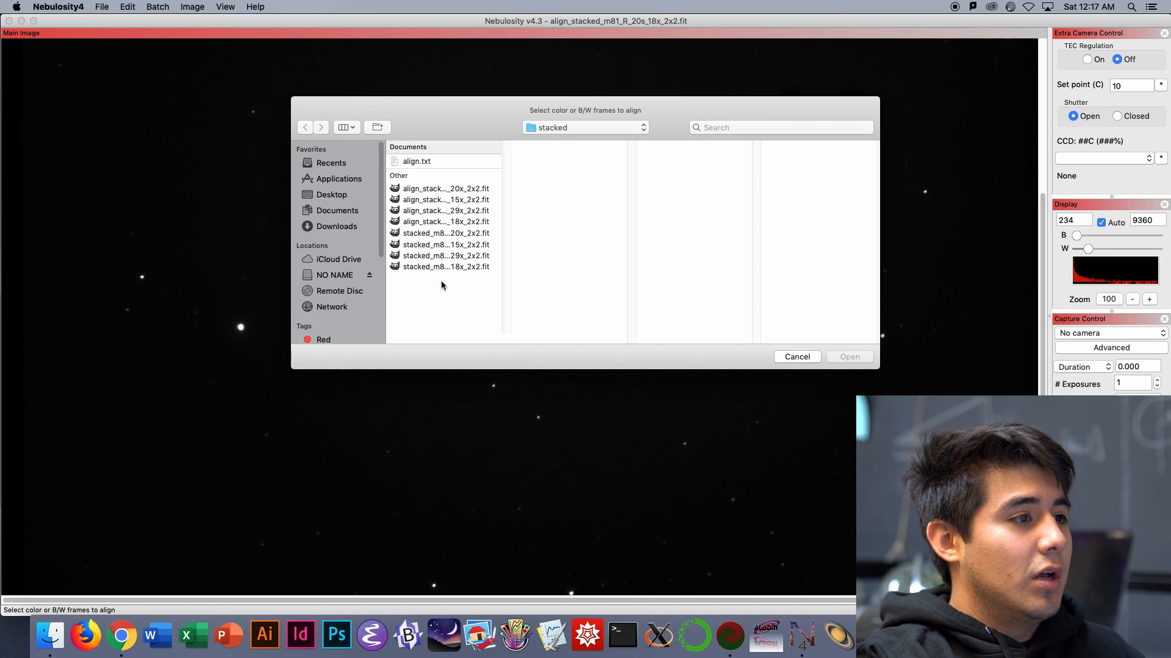
{"action": "left_click", "coordinate": [429, 268]}
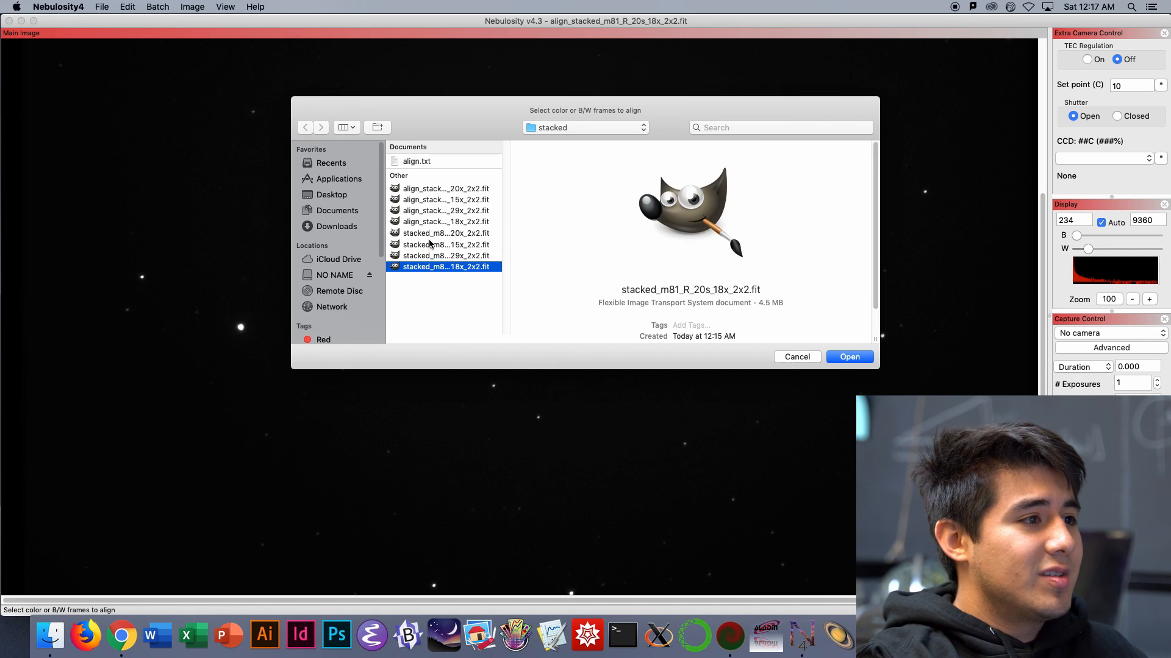
{"action": "left_click", "coordinate": [427, 234], "text": "shift"}
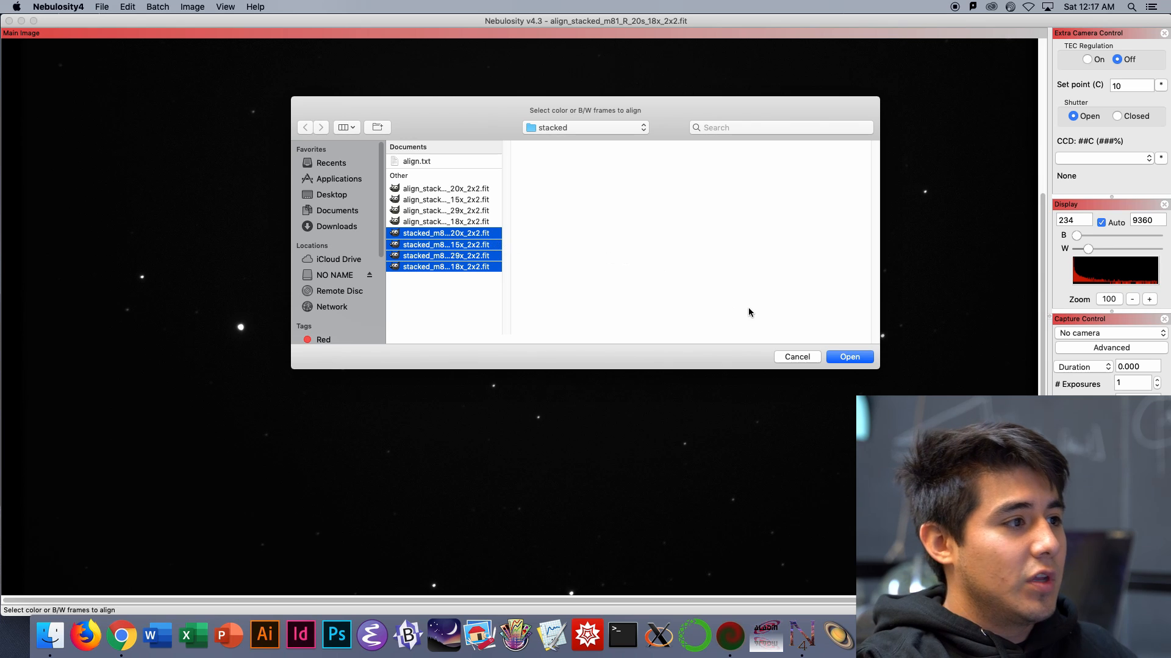
{"action": "left_click", "coordinate": [839, 357]}
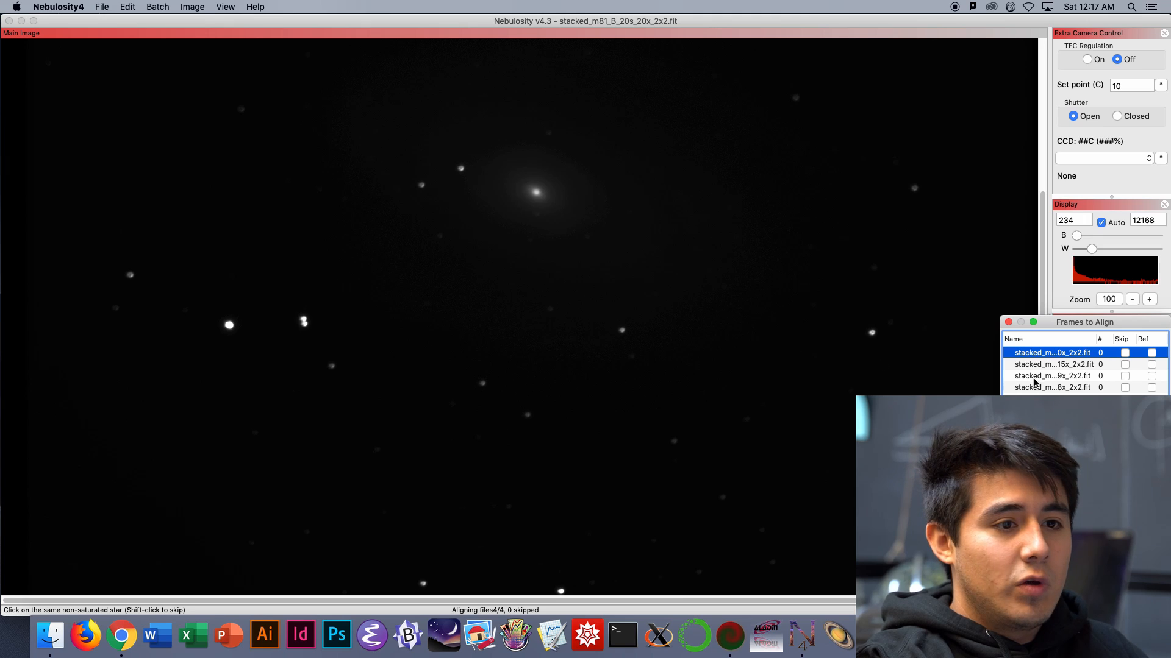
Mark the bright star far to the lower right of the galaxy as the first alignment star in the four stacks.
{"action": "left_click_drag", "start_coordinate": [1079, 323], "coordinate": [972, 153]}
{"action": "left_click", "coordinate": [1132, 300]}
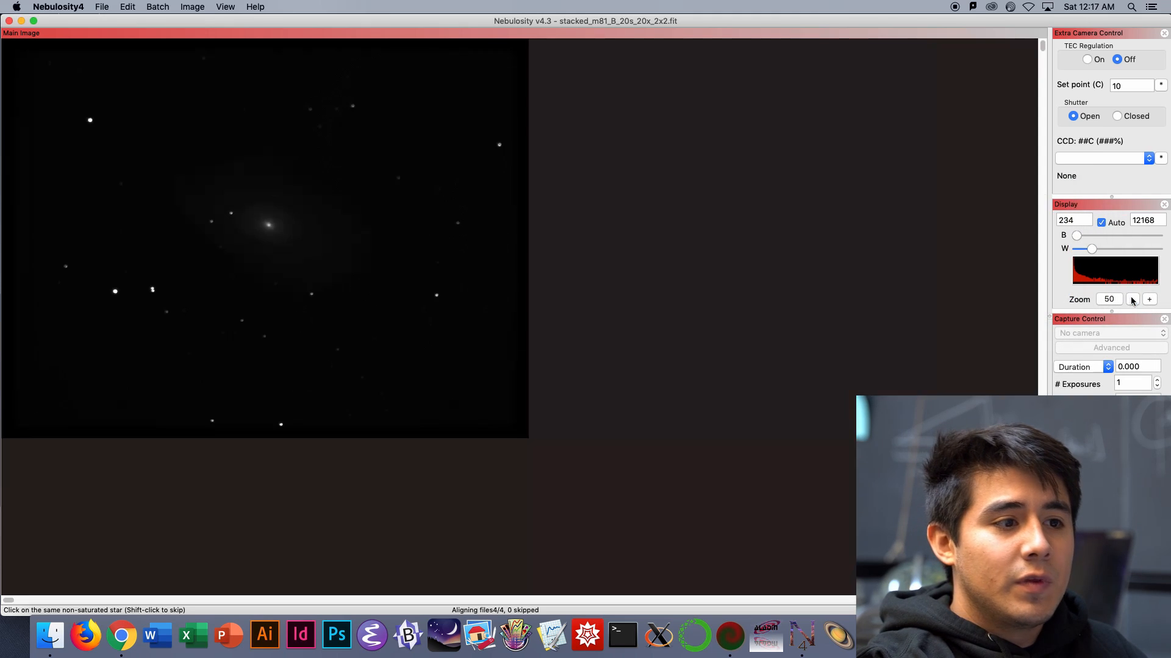
{"action": "left_click", "coordinate": [438, 296]}
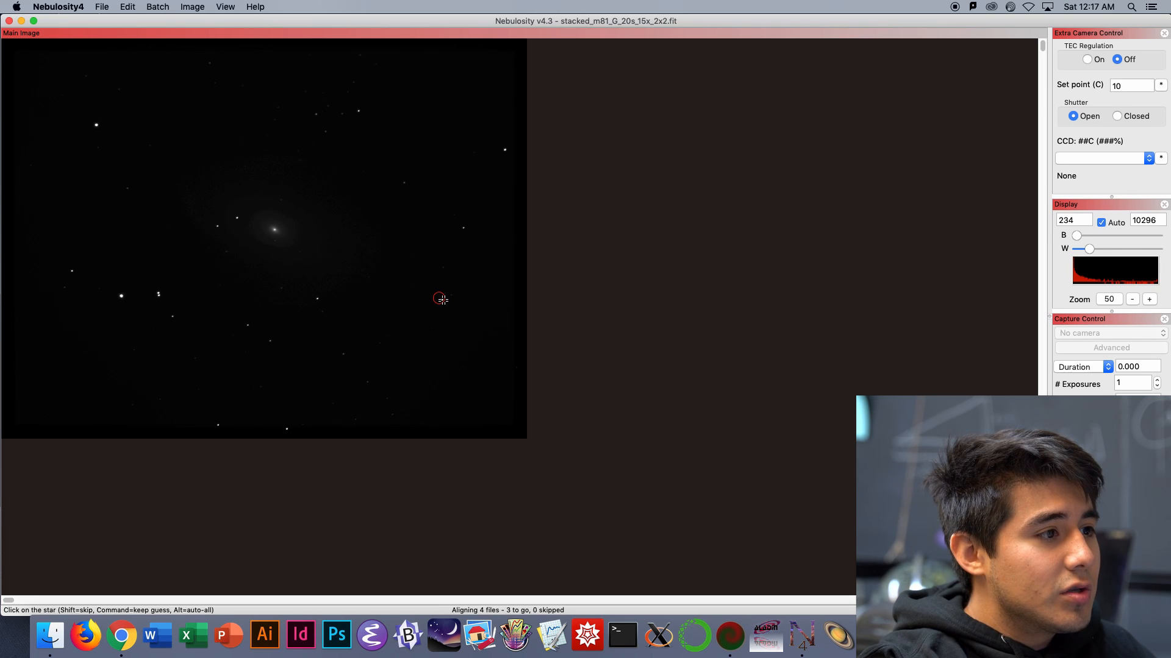
{"action": "left_click", "coordinate": [443, 299]}
{"action": "left_click", "coordinate": [444, 294]}
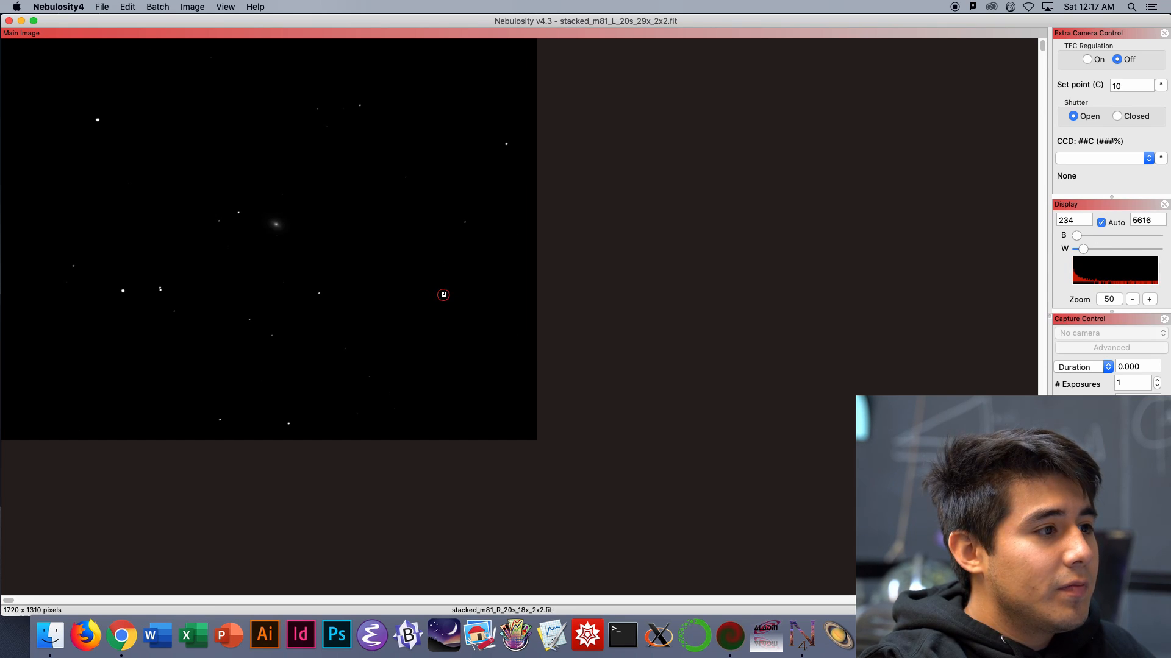
{"action": "left_click", "coordinate": [471, 305]}
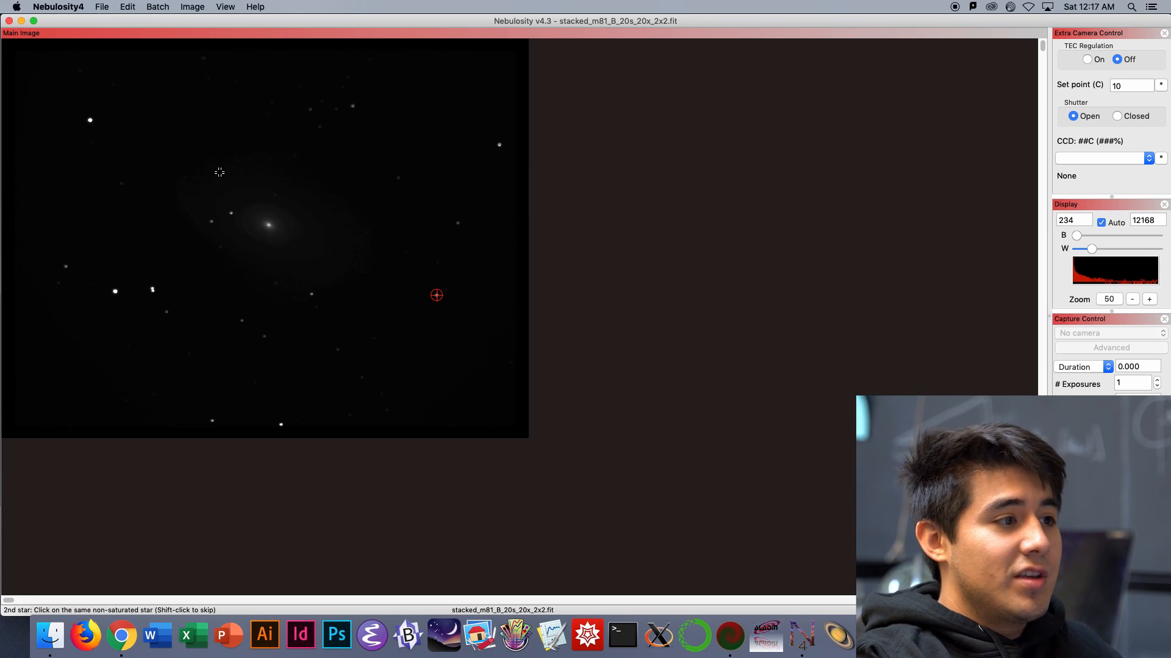
Mark the bright star far to the upper left as second alignment star, keep the guess for the last two stacks, and cancel saving.
{"action": "left_click", "coordinate": [90, 120]}
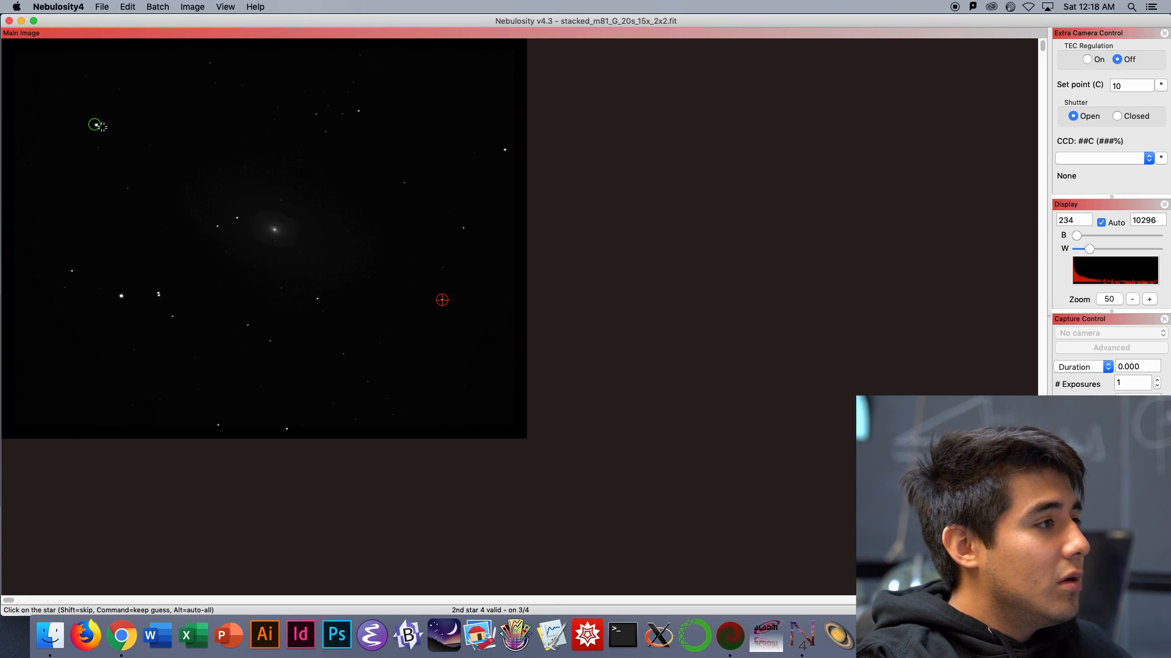
{"action": "left_click", "coordinate": [96, 123]}
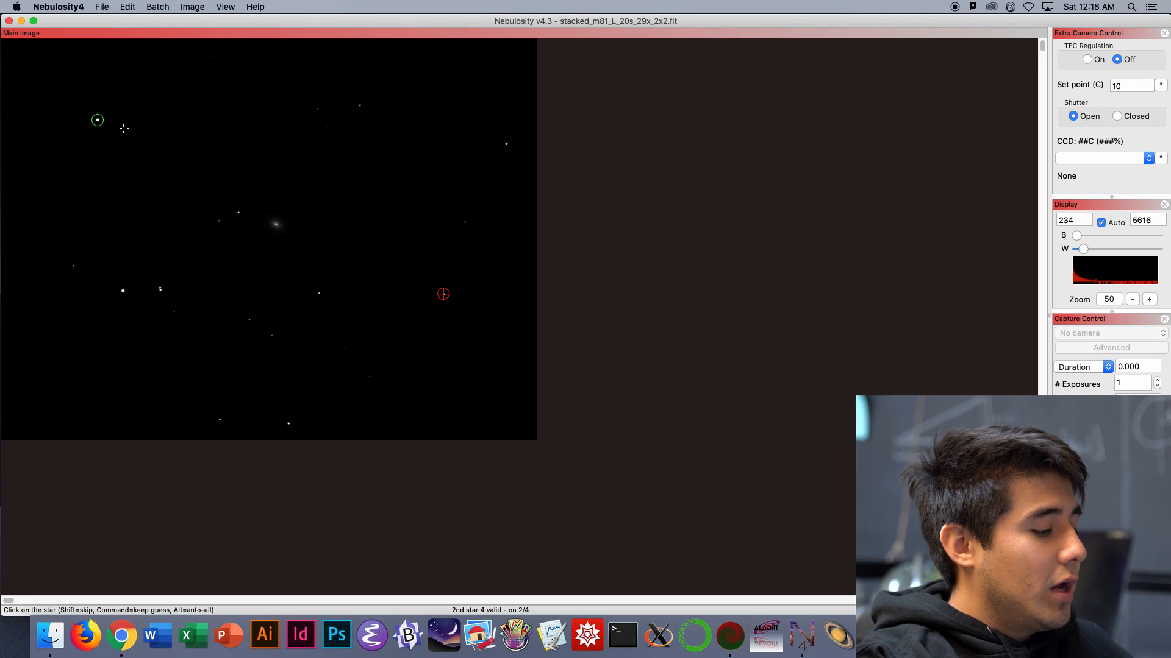
{"action": "left_click", "coordinate": [130, 130], "text": "super"}
{"action": "left_click", "coordinate": [130, 130], "text": "super"}
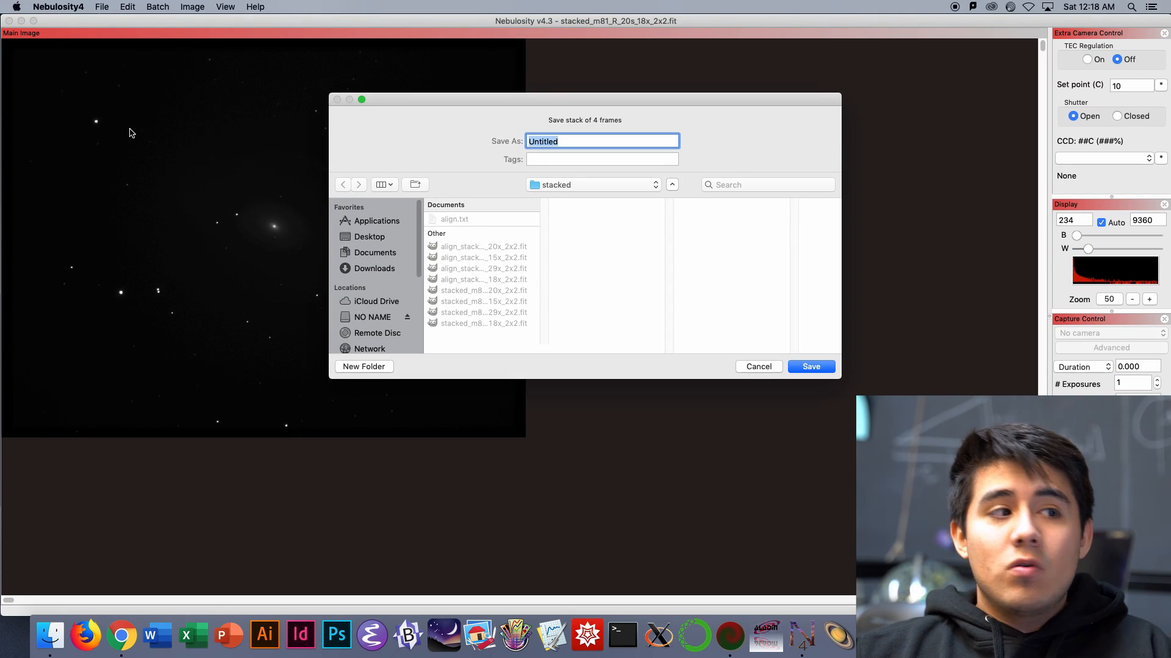
{"action": "left_click", "coordinate": [770, 368]}
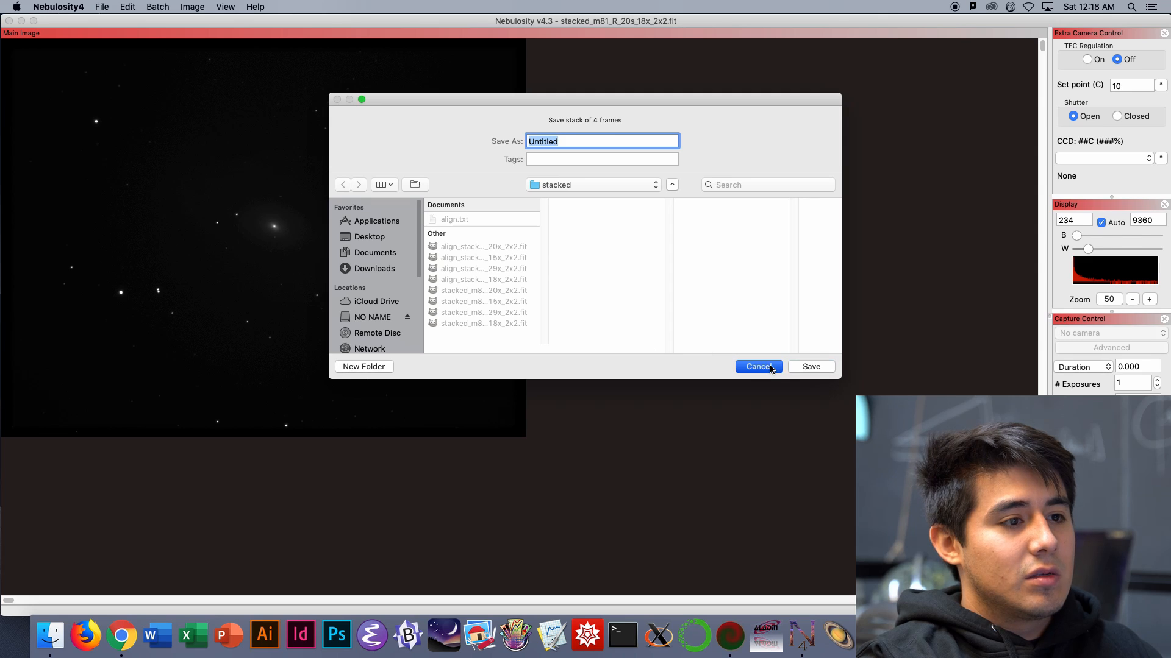